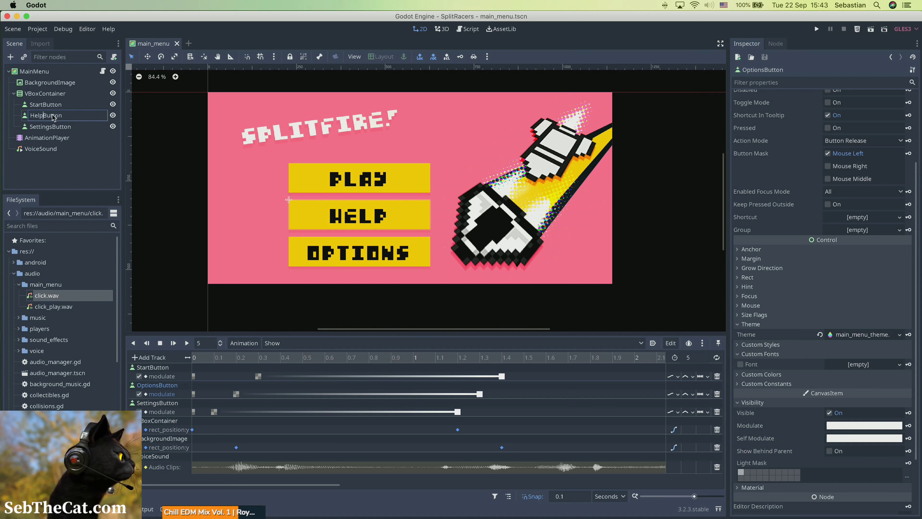
Step: Name the buttons HelpButton and OptionsButton, save the scene, and open main_menu.gd
key(Return)
double_click(50, 126)
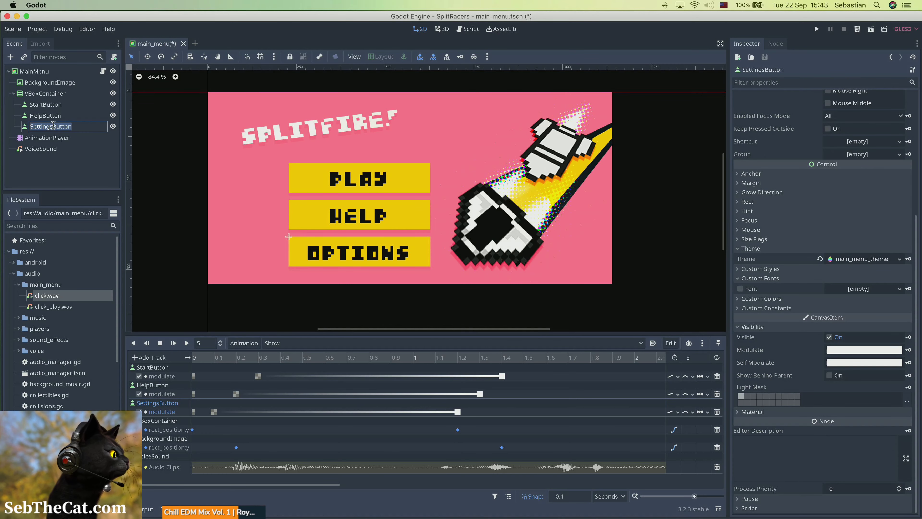
click(53, 125)
key(BackSpace)
key(BackSpace)
key(BackSpace)
key(BackSpace)
key(BackSpace)
key(BackSpace)
key(BackSpace)
key(BackSpace)
text(Options)
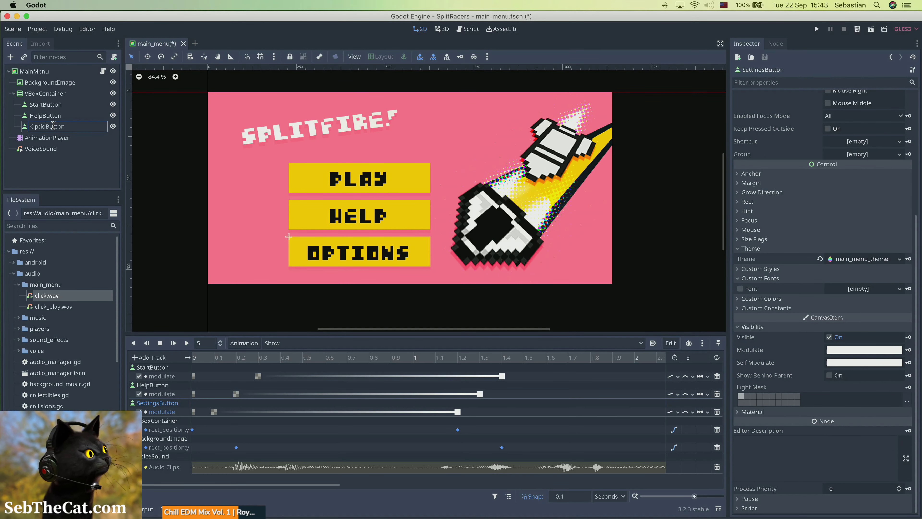
key(Return)
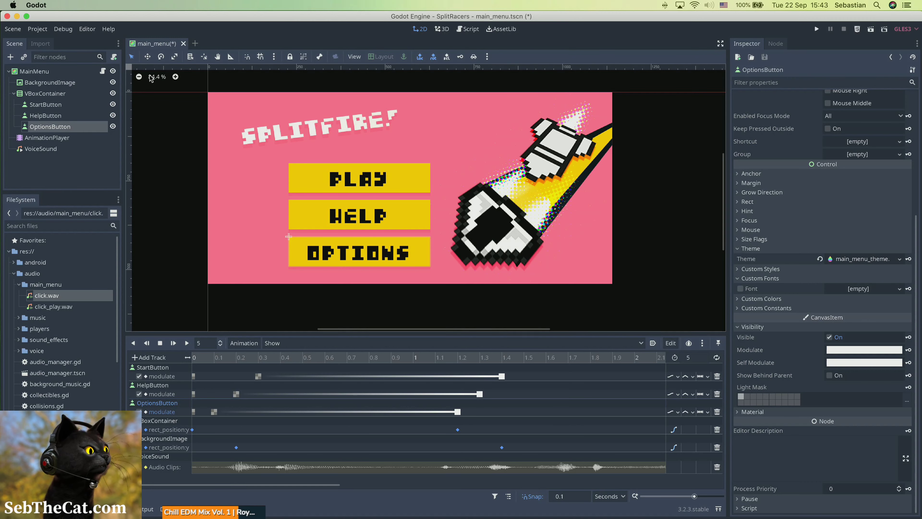
key(super+s)
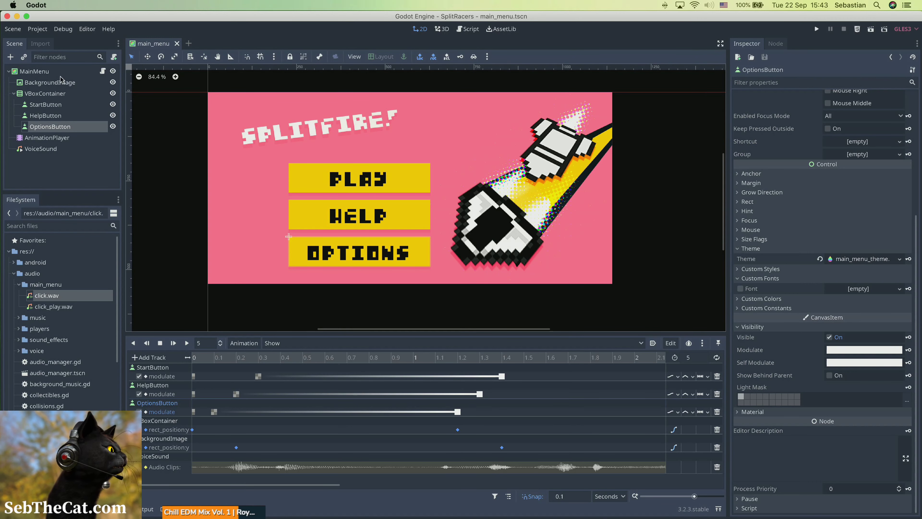
click(103, 72)
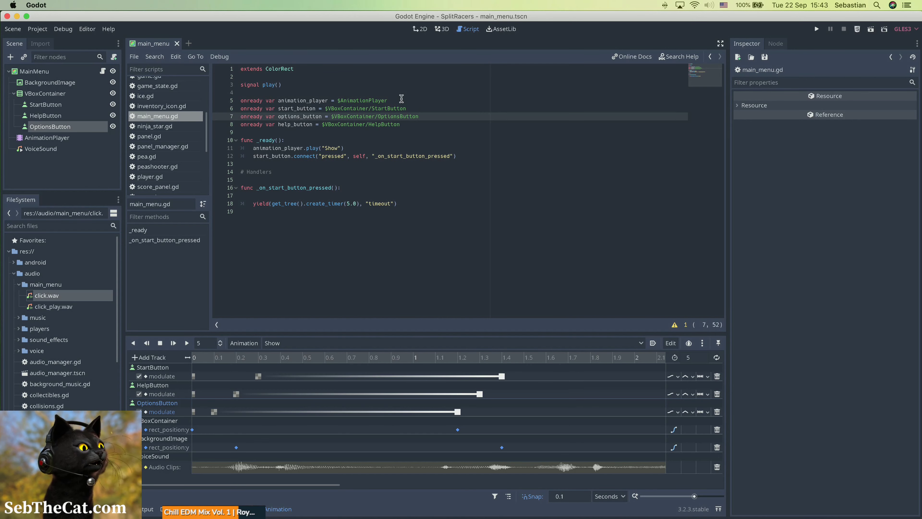
Step: Duplicate the AnimationPlayer's Show animation and rename the copy to Hide
click(373, 196)
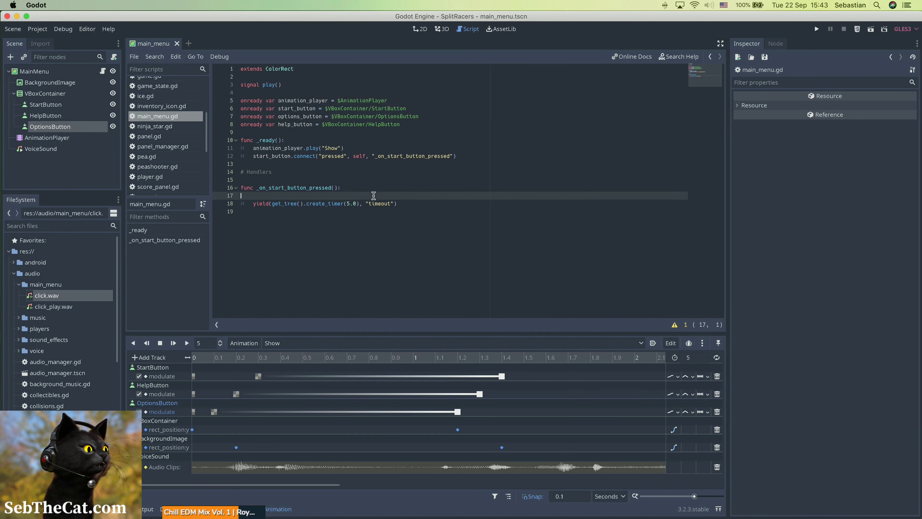
click(60, 140)
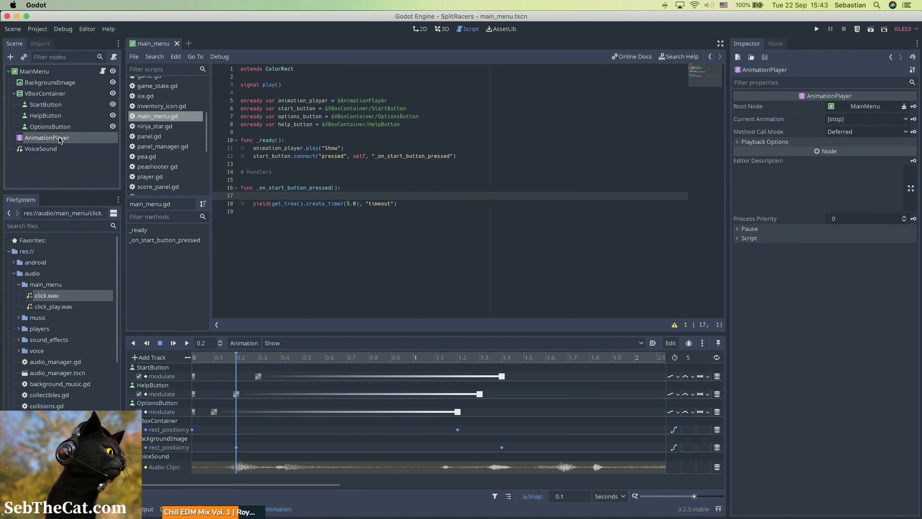
click(253, 343)
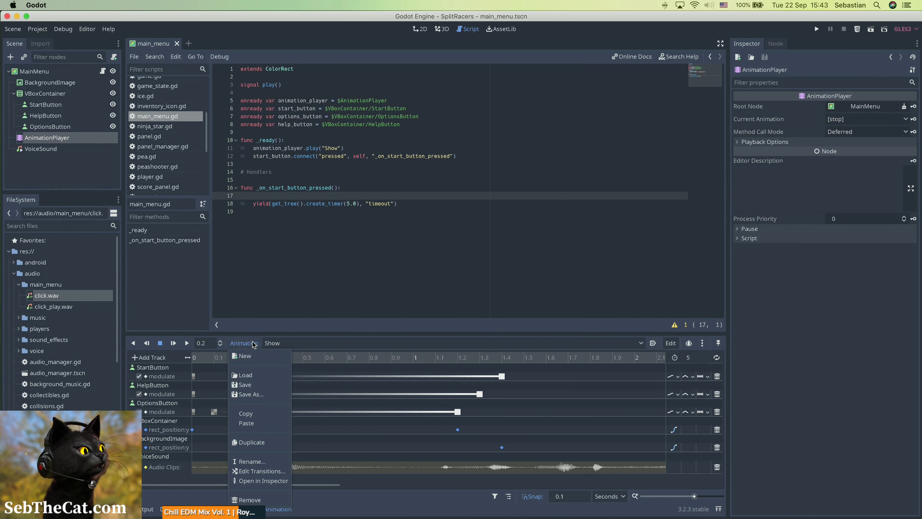
click(256, 442)
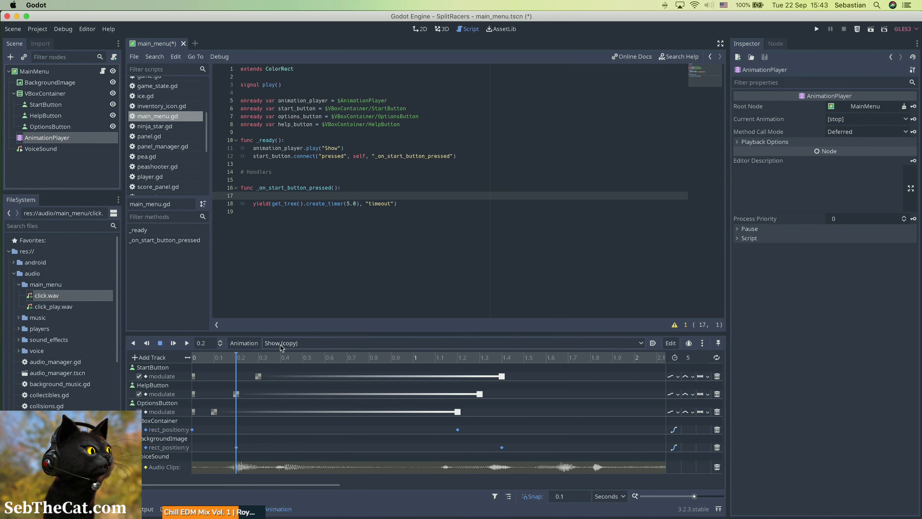
click(254, 343)
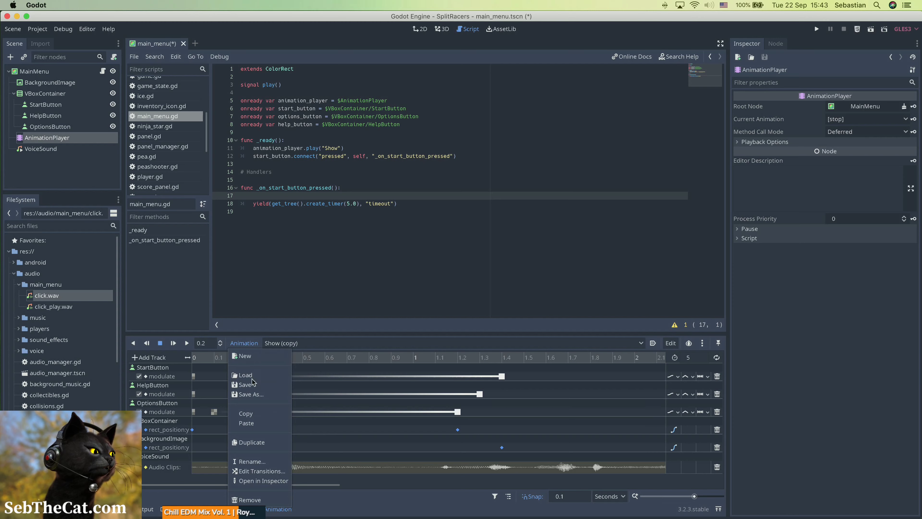
click(256, 461)
text(Hid)
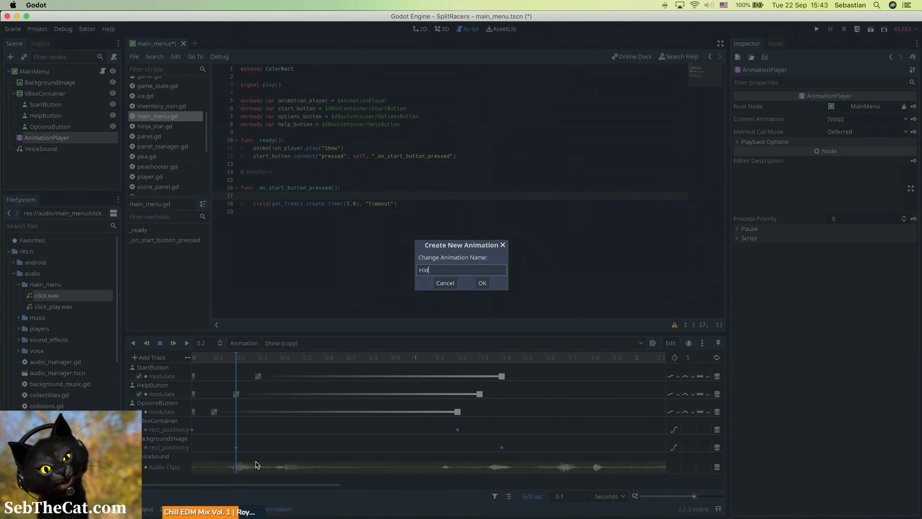
text(e)
key(Return)
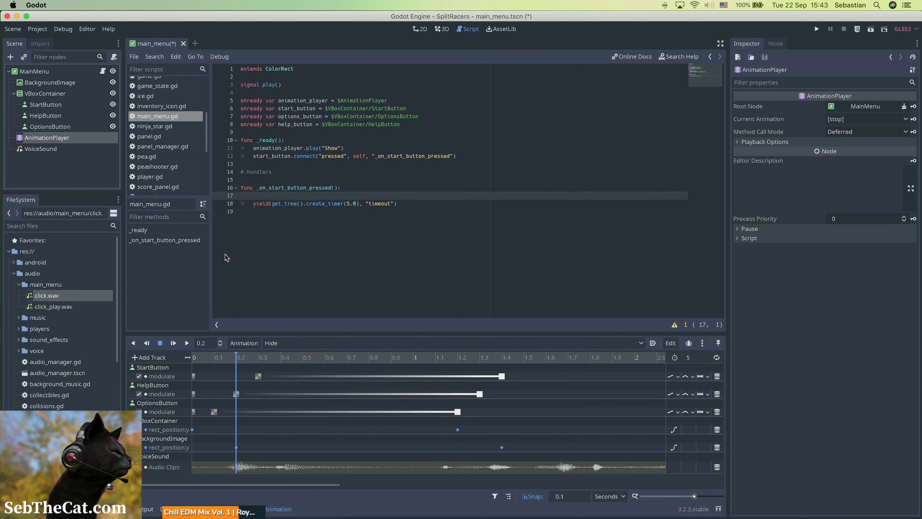
Step: Replace the five-second timer wait with animation_player.play("Hide")
key(super+s)
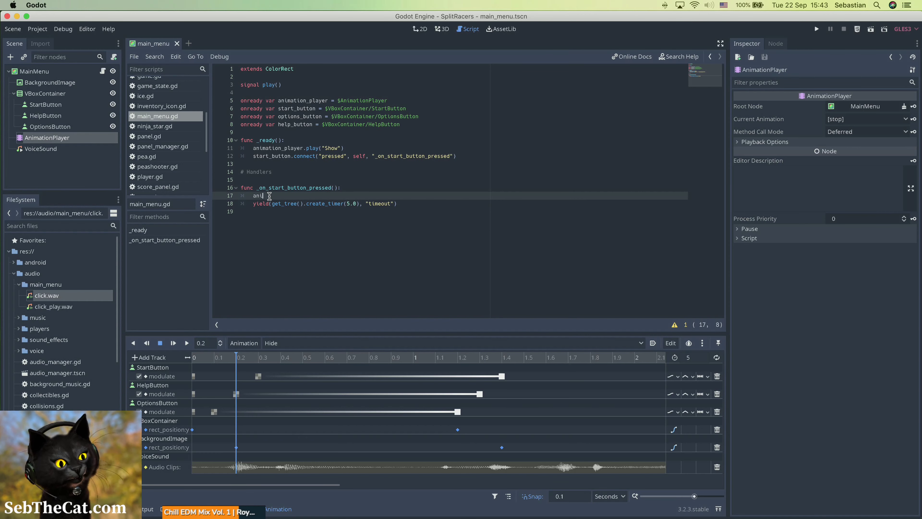
text(n)
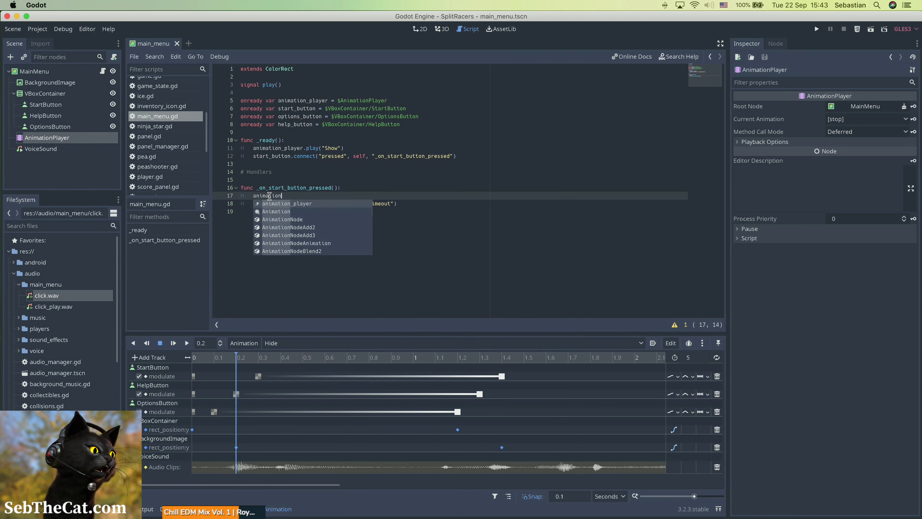
key(Return)
key(Down)
key(ctrl+shift+k)
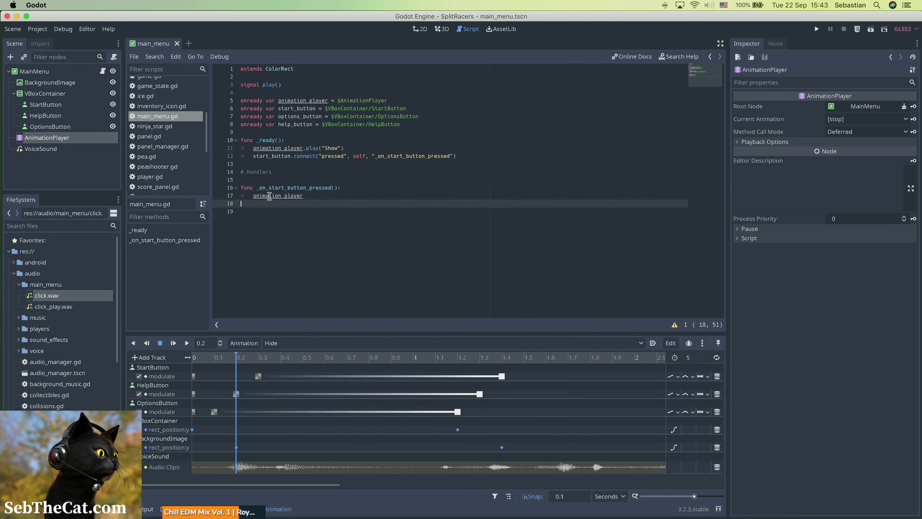
key(Up)
text(.)
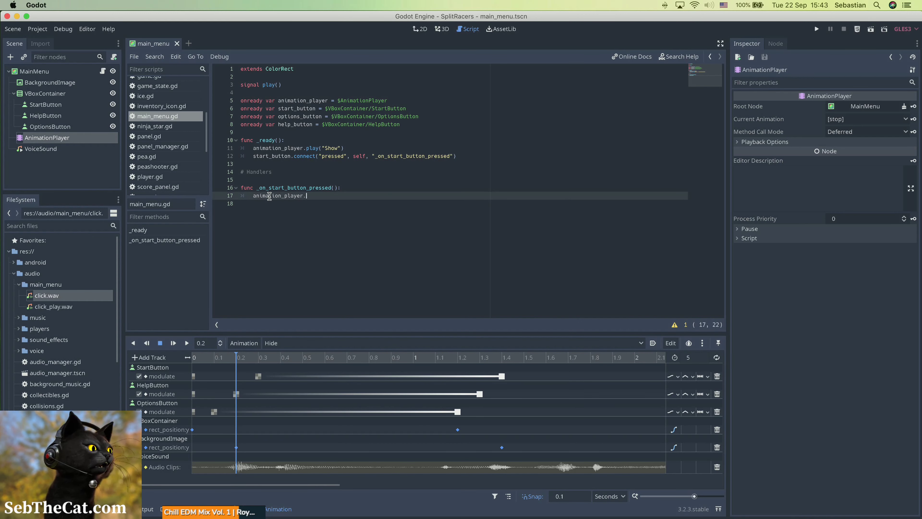
text(play()
key(Return)
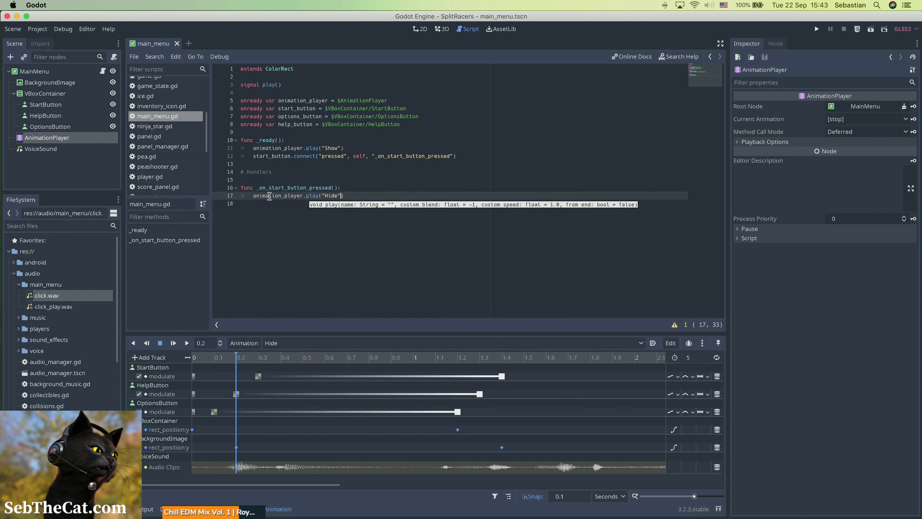
Step: Add yield(animation_player, "animation_finished") and emit_signal("play"), then save the script
key(End)
key(Return)
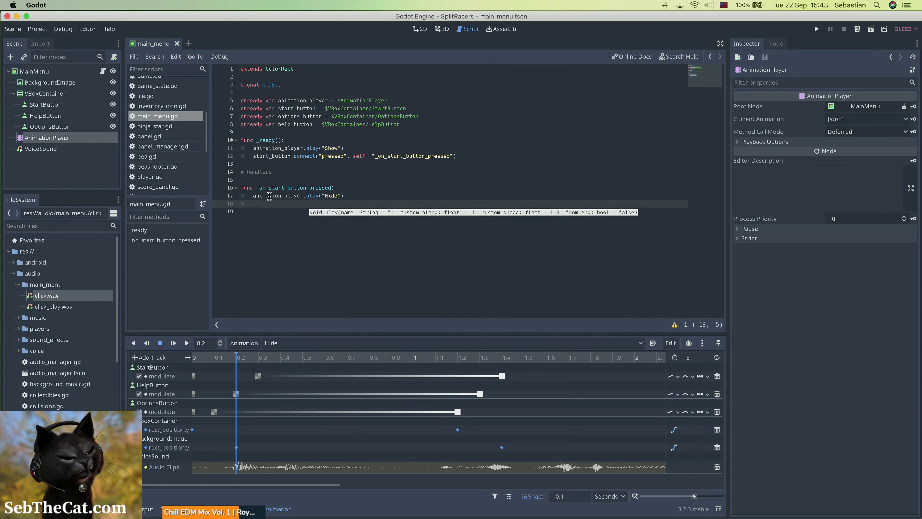
text(yield(animation_player)
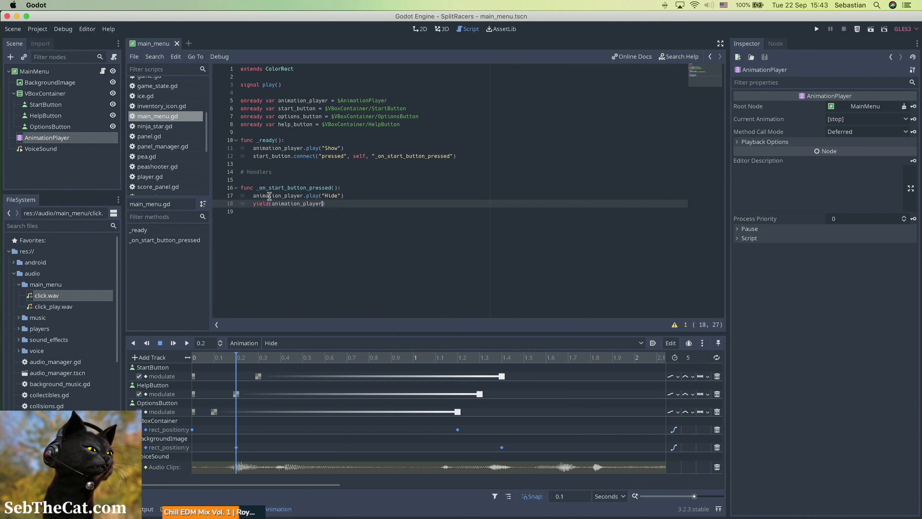
text(")
key(Down)
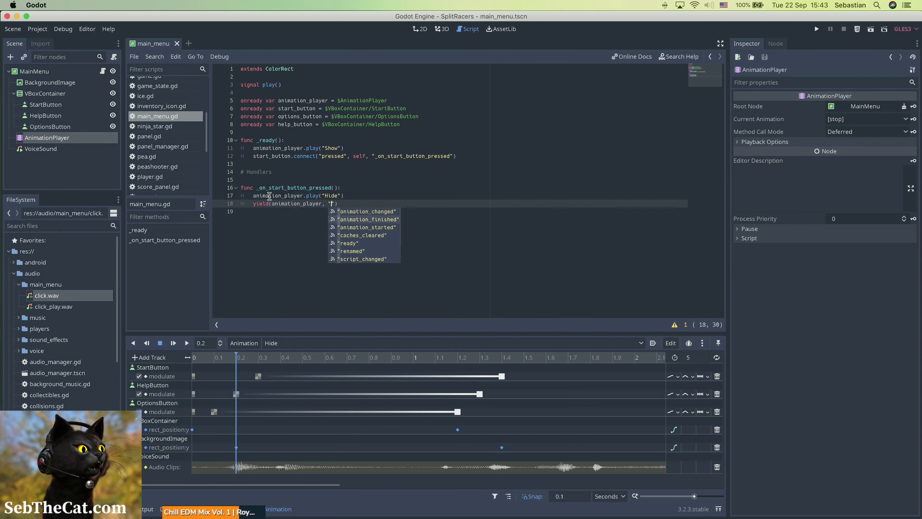
key(Return)
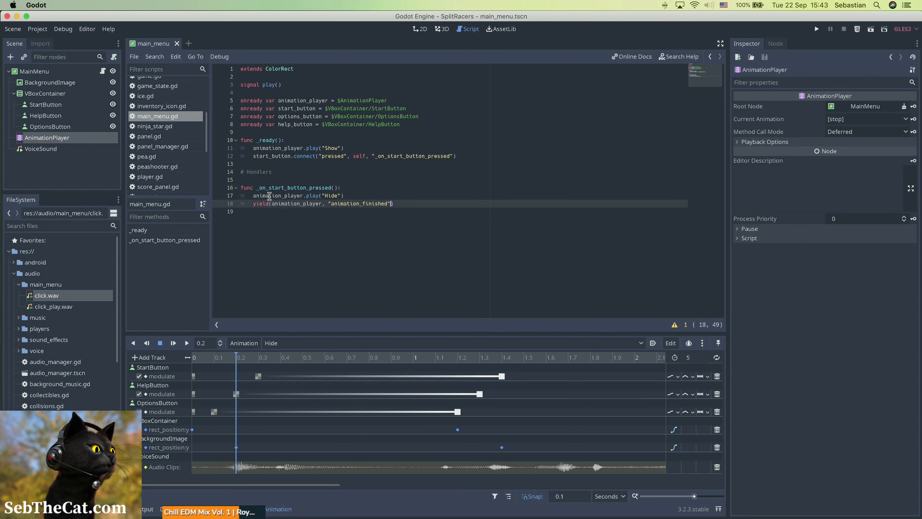
key(Return)
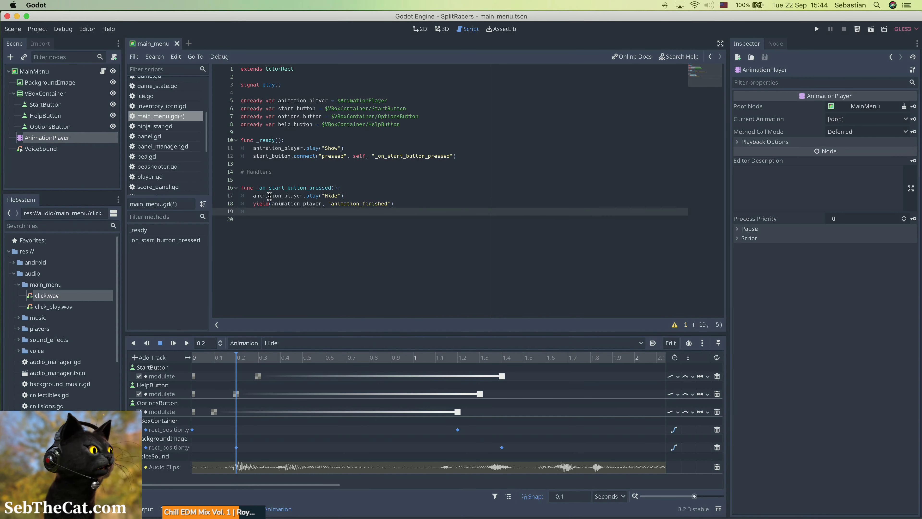
text(emit_signal()
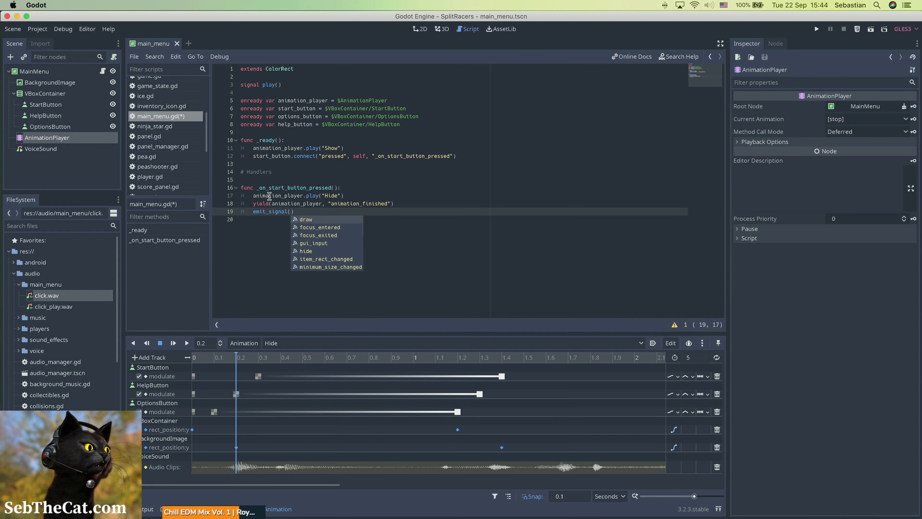
text("play)
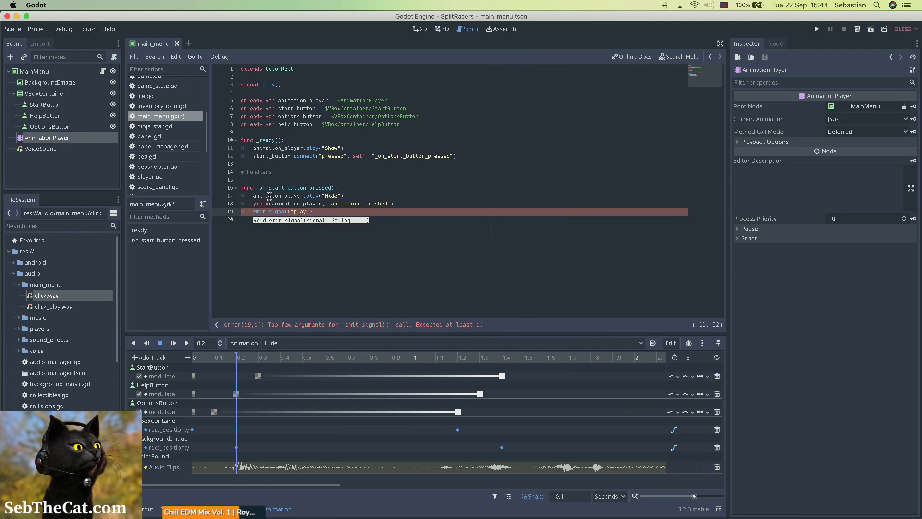
key(super+s)
key(Down)
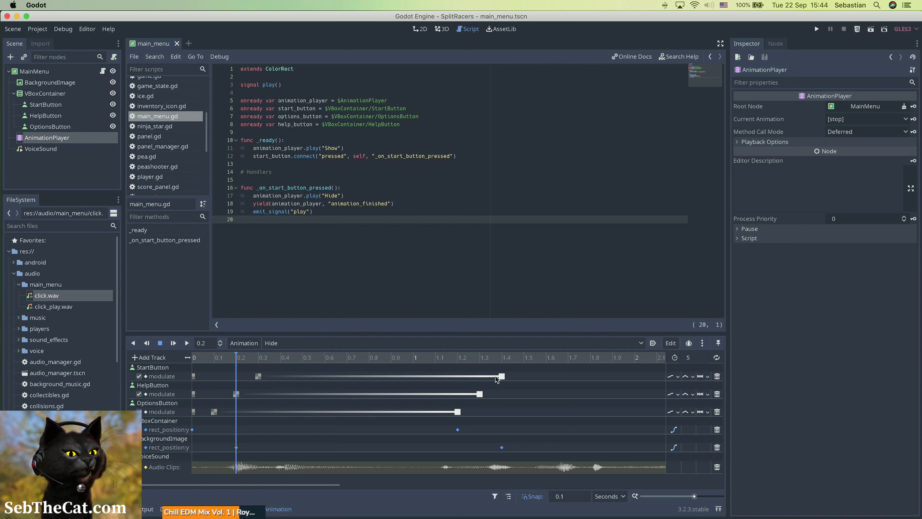
Step: Retime StartButton's modulate keys and make its key at 0 opaque white
mouse_move(502, 376)
mouse_down()
mouse_move(237, 376)
mouse_move(482, 387)
mouse_up()
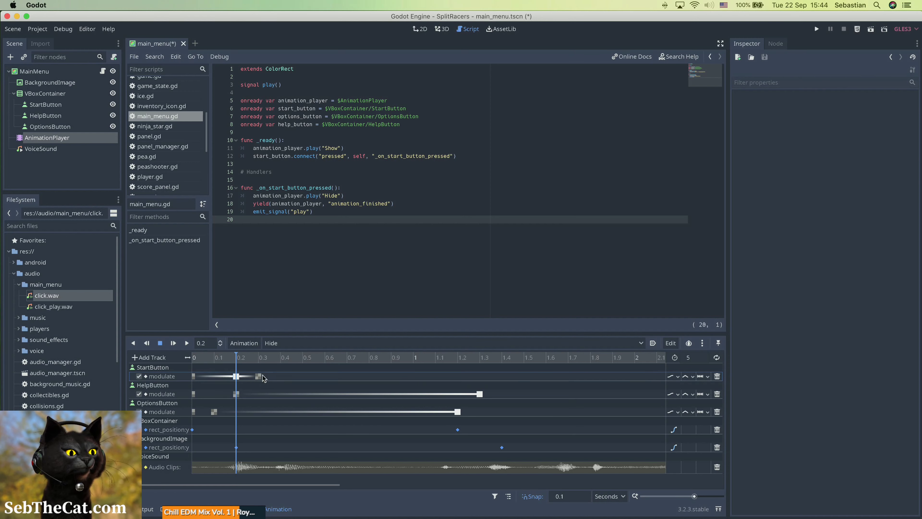
drag(258, 376, 482, 377)
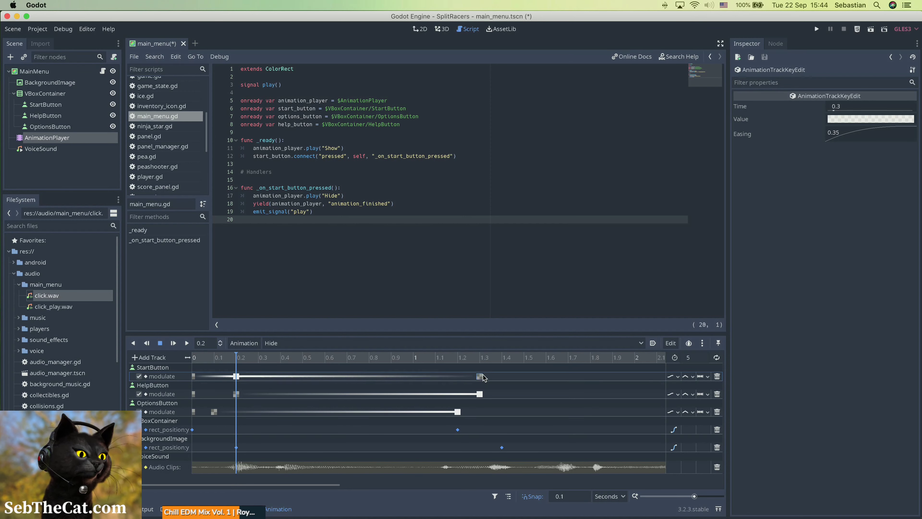
click(194, 376)
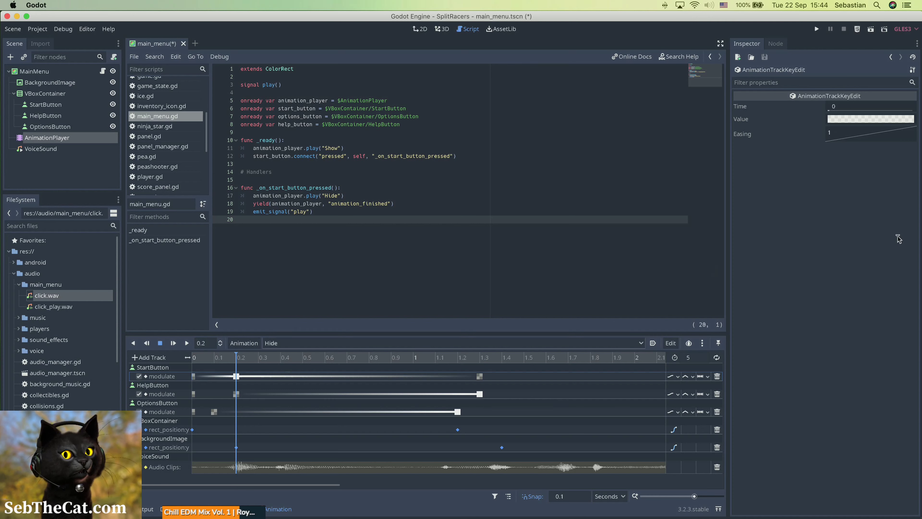
click(872, 120)
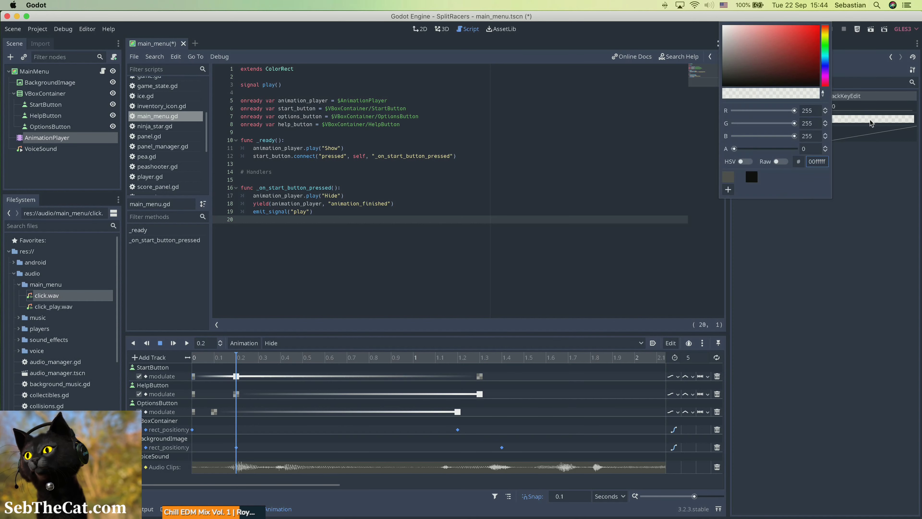
key(Return)
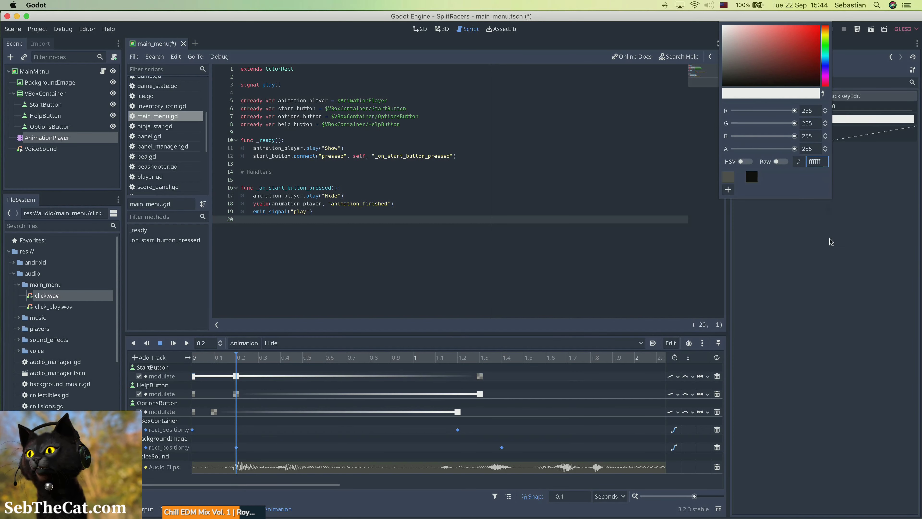
click(792, 290)
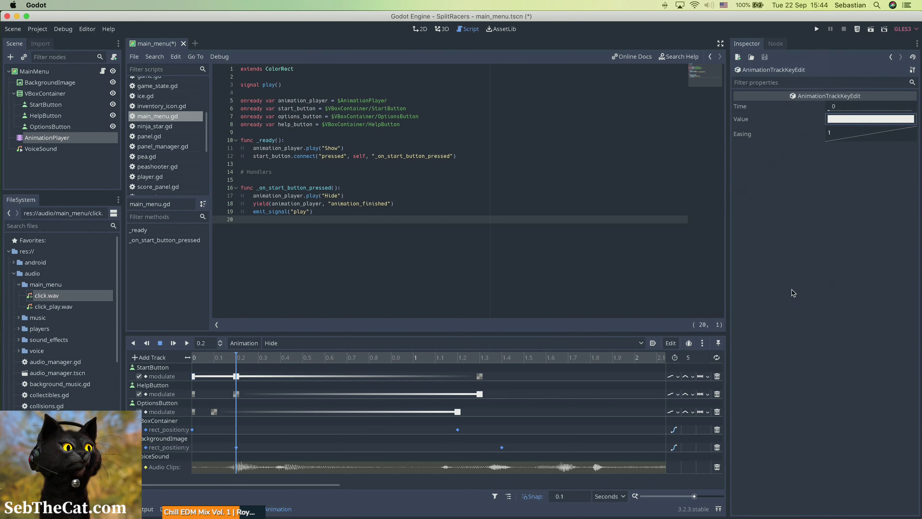
Step: Set HelpButton's key at 0 to ffffffff and shift its fade slightly later
click(194, 393)
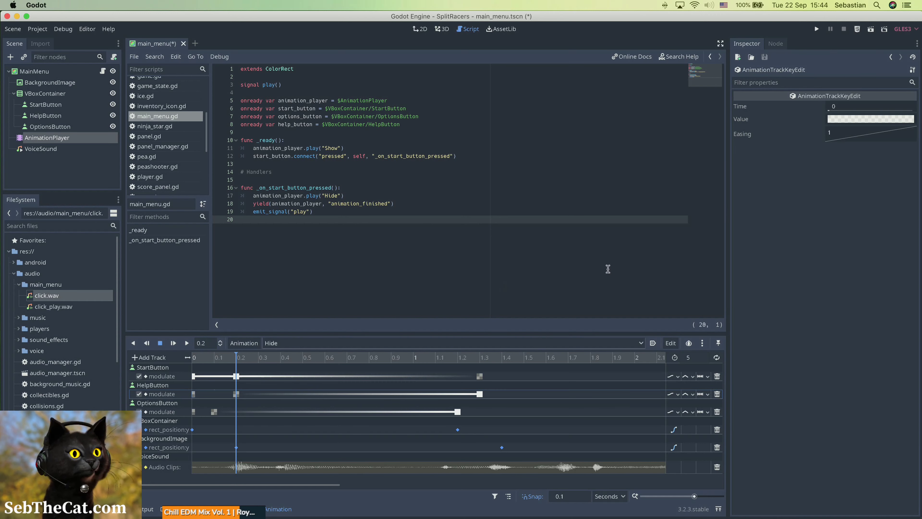
click(879, 116)
text(ffffffff)
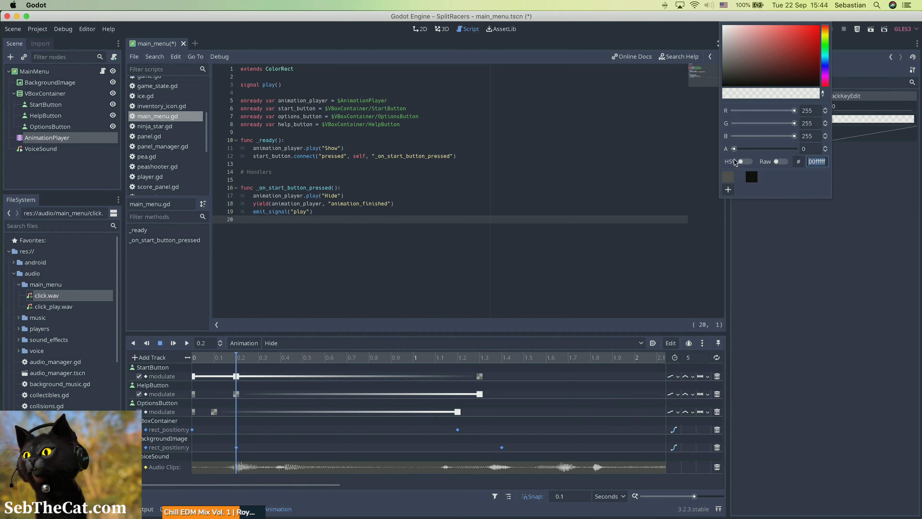
key(Return)
click(792, 257)
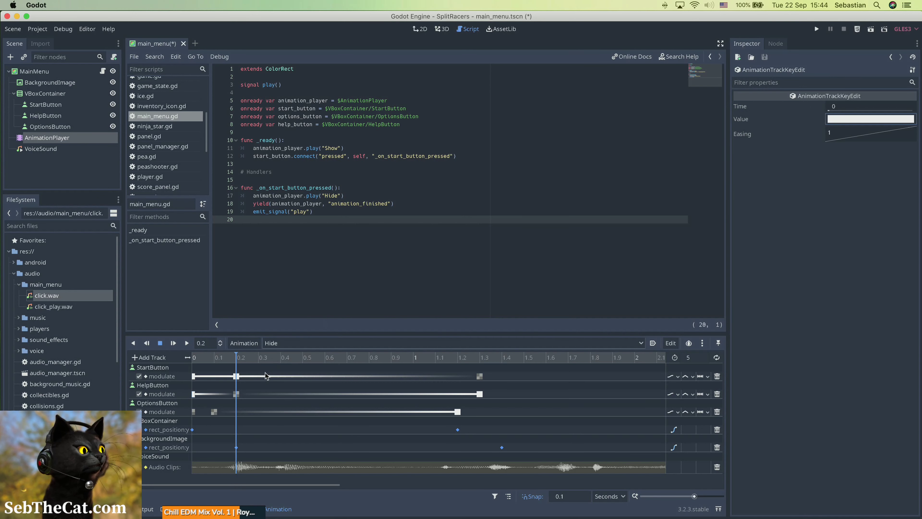
click(236, 394)
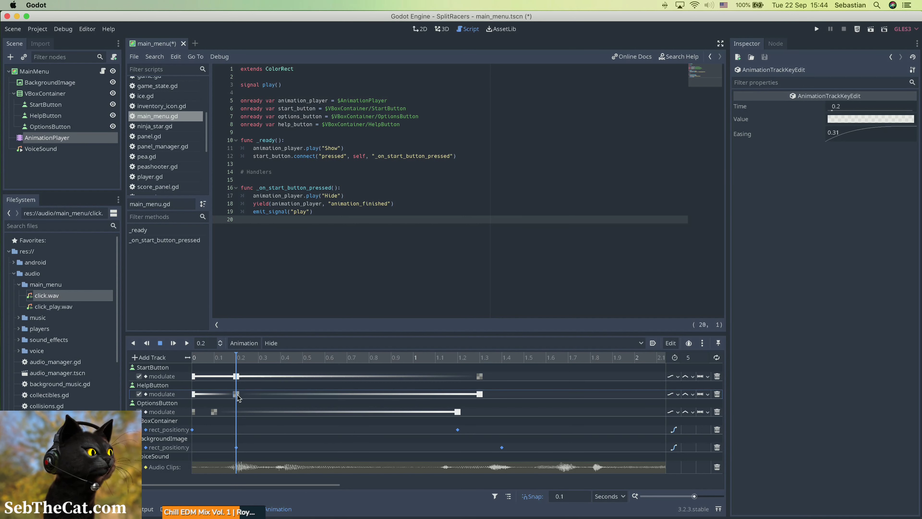
drag(236, 394, 268, 398)
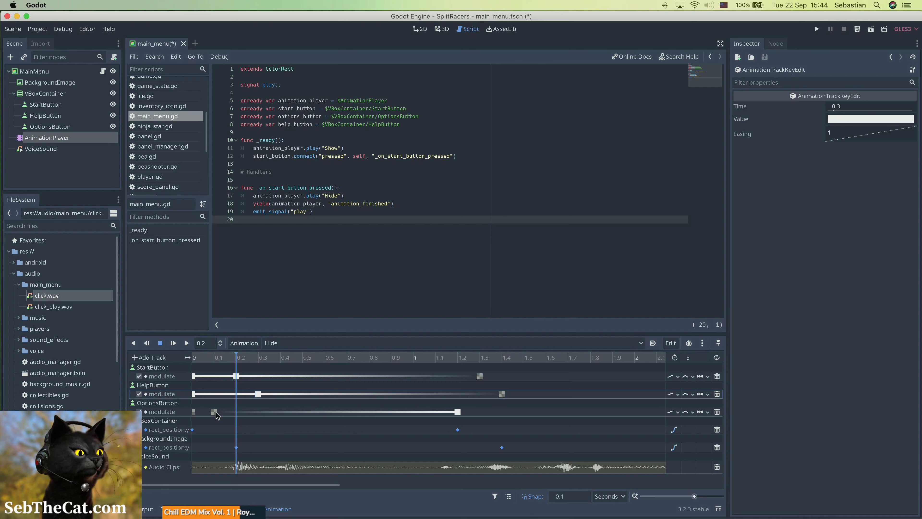
Step: Shift OptionsButton's fade later, with its white key at 0.4 s and the 0 key opaque
drag(216, 413, 519, 416)
drag(456, 415, 281, 413)
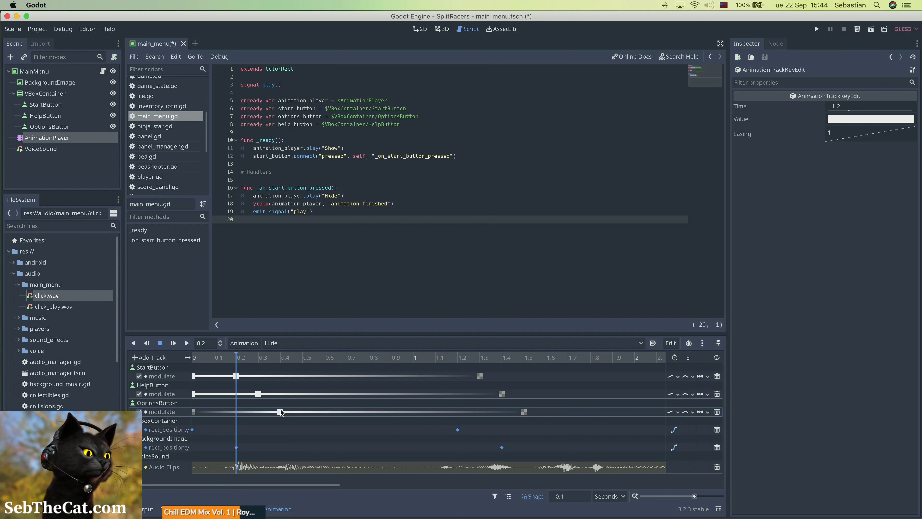
click(193, 413)
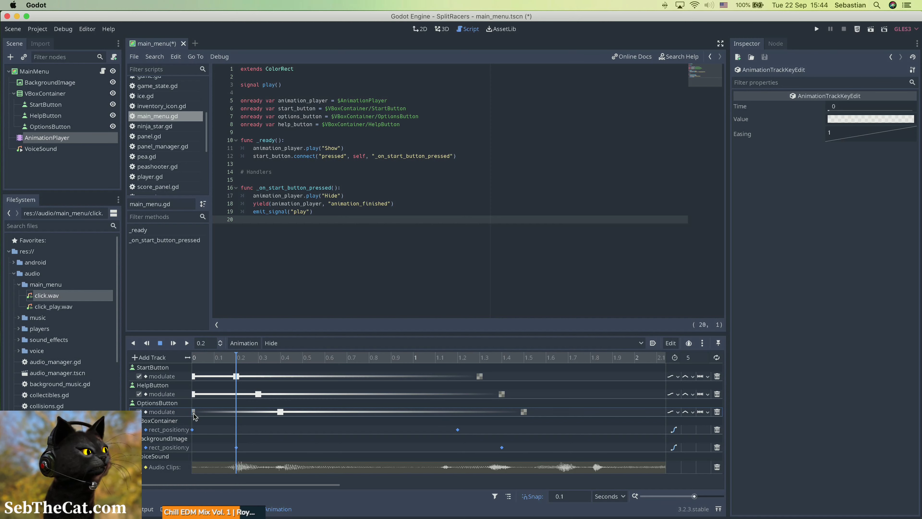
click(870, 118)
drag(734, 150, 795, 149)
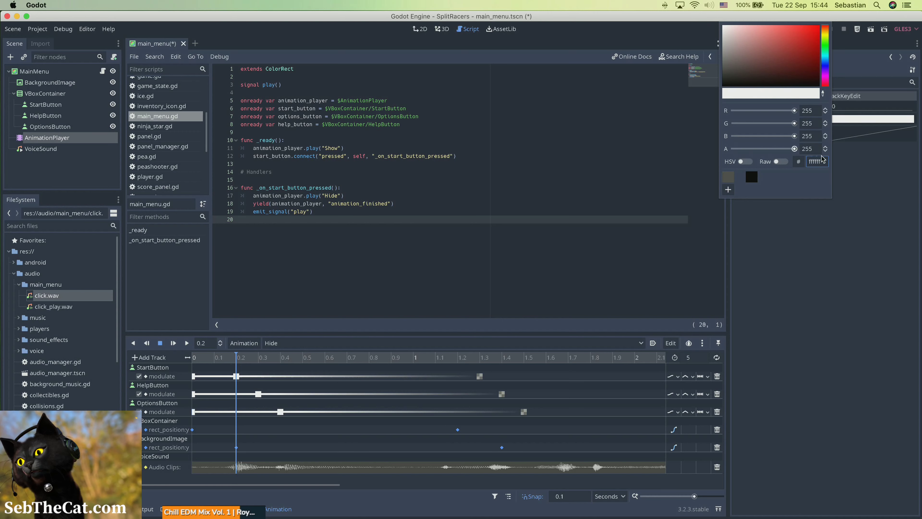
click(813, 277)
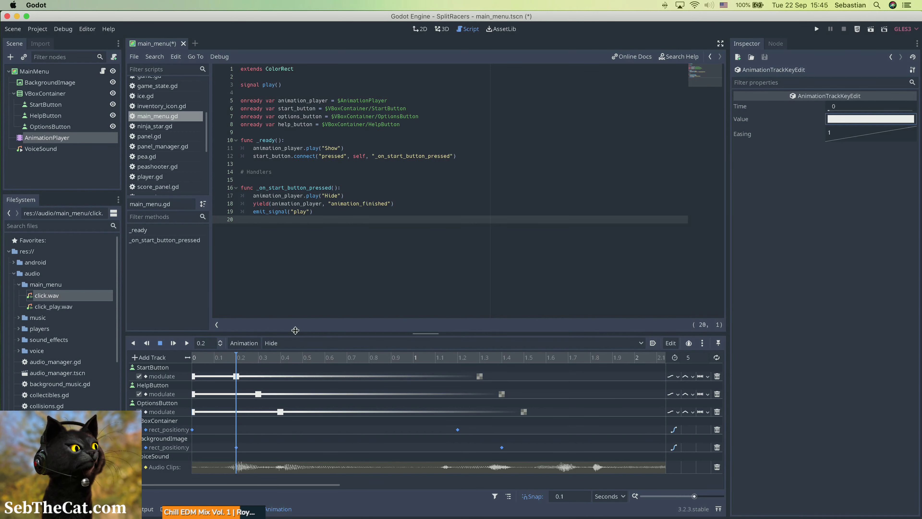
drag(295, 329, 296, 298)
Step: In the 2D view, first retime the VBoxContainer and BackgroundImage slide keys
click(421, 30)
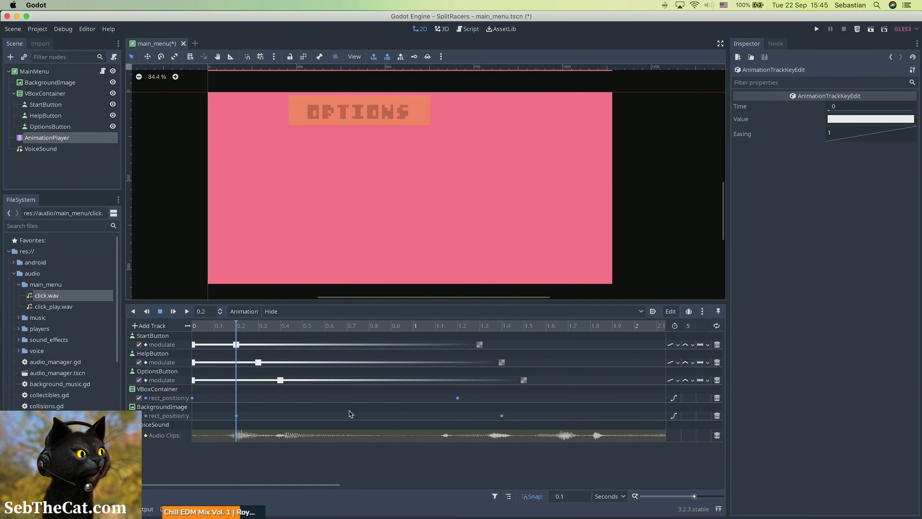
click(192, 398)
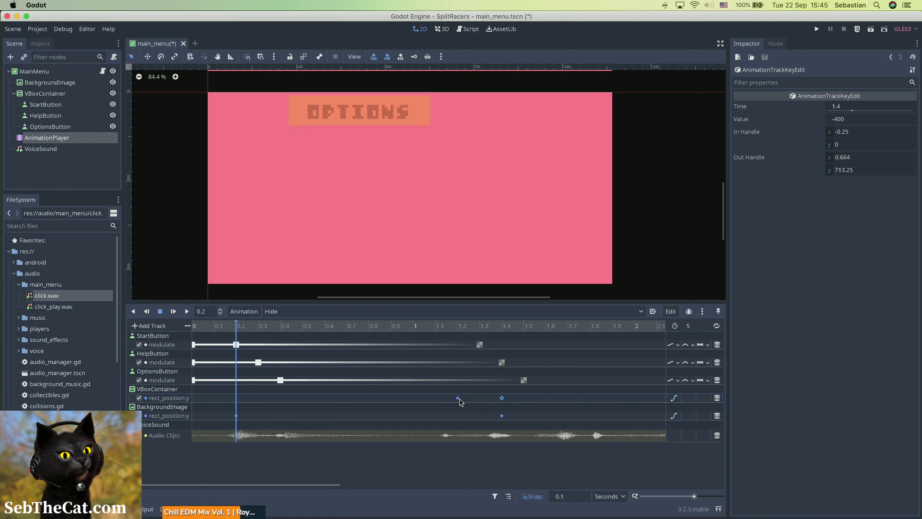
drag(457, 398, 303, 398)
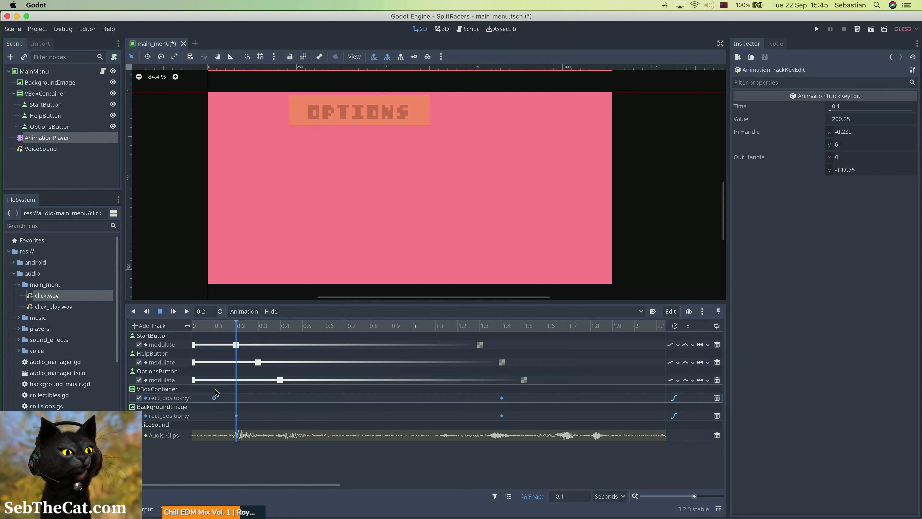
drag(235, 417, 457, 415)
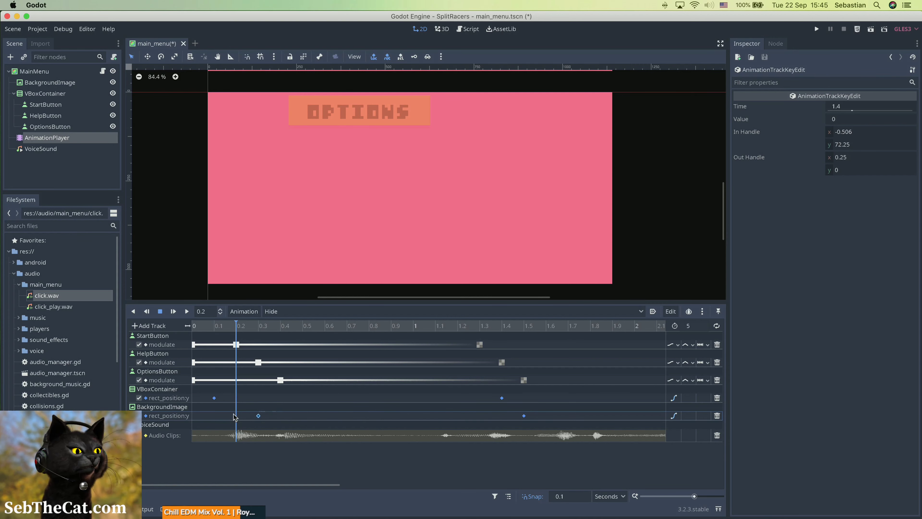
Step: Delete the VoiceSound audio track and preview the Hide animation
click(407, 437)
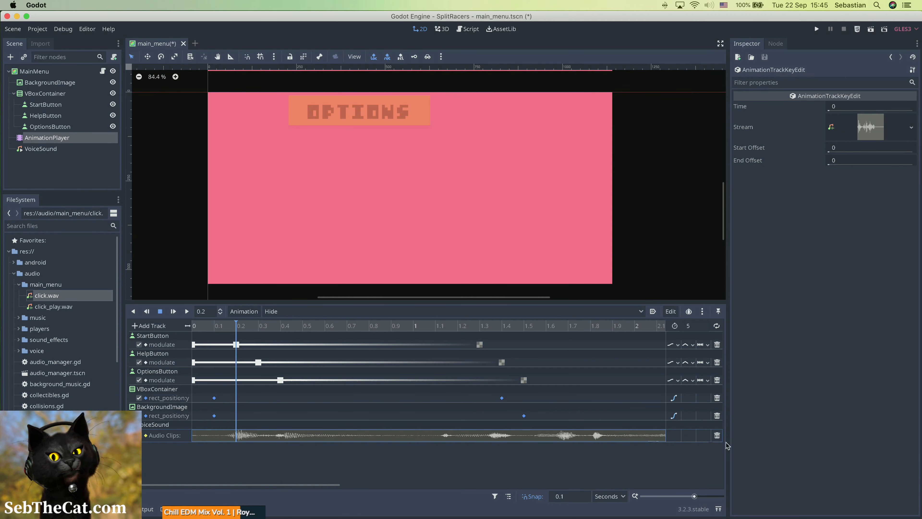
click(719, 438)
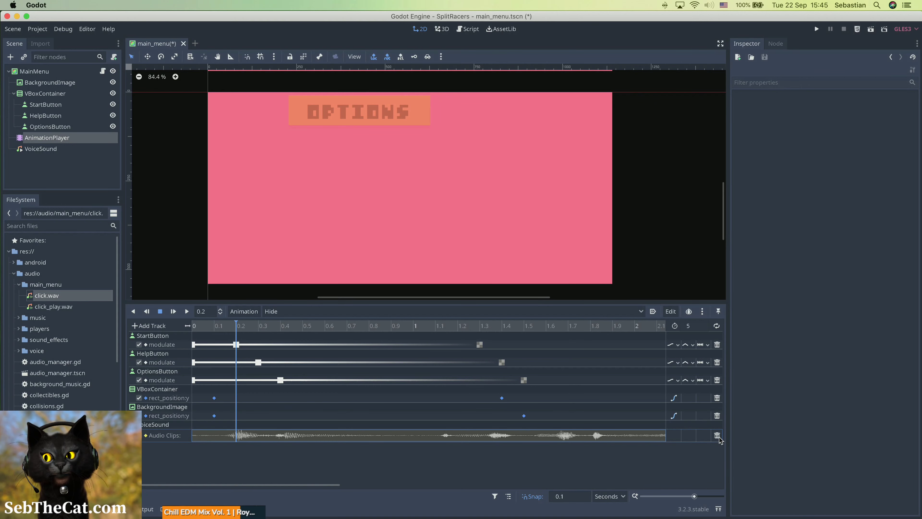
click(717, 436)
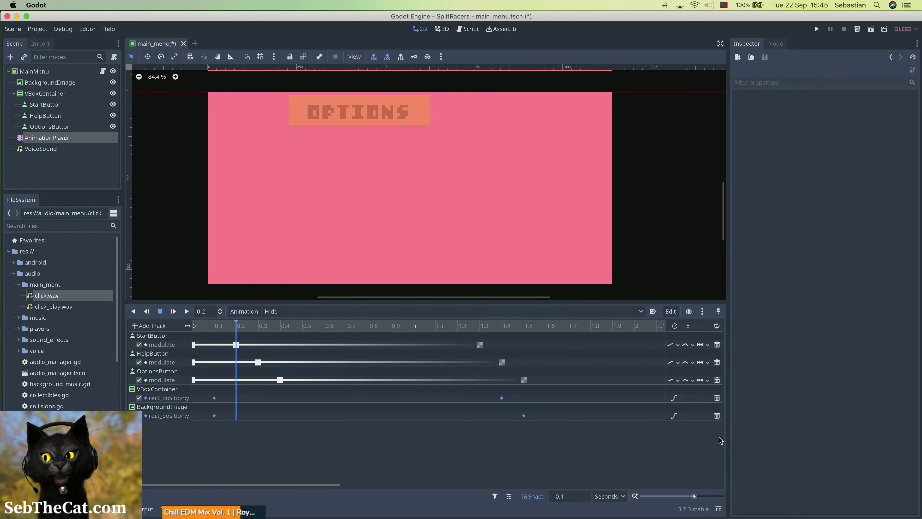
click(173, 311)
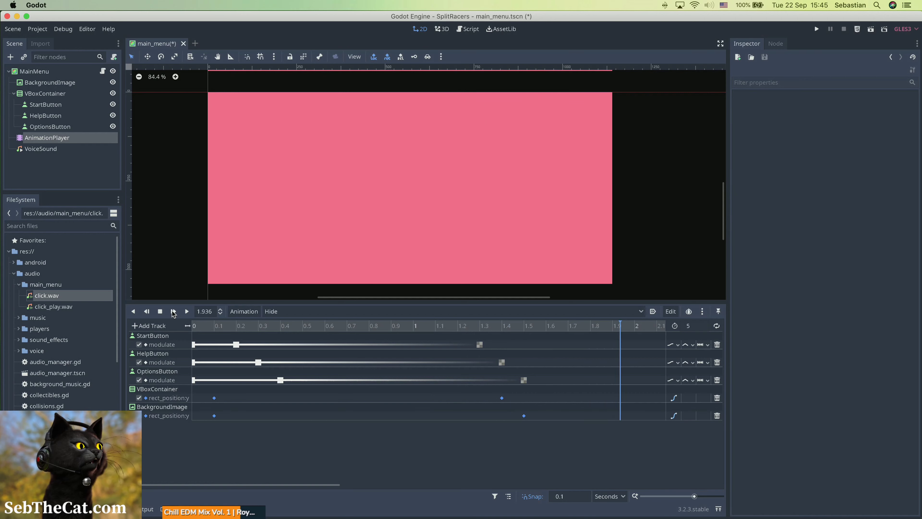
click(173, 311)
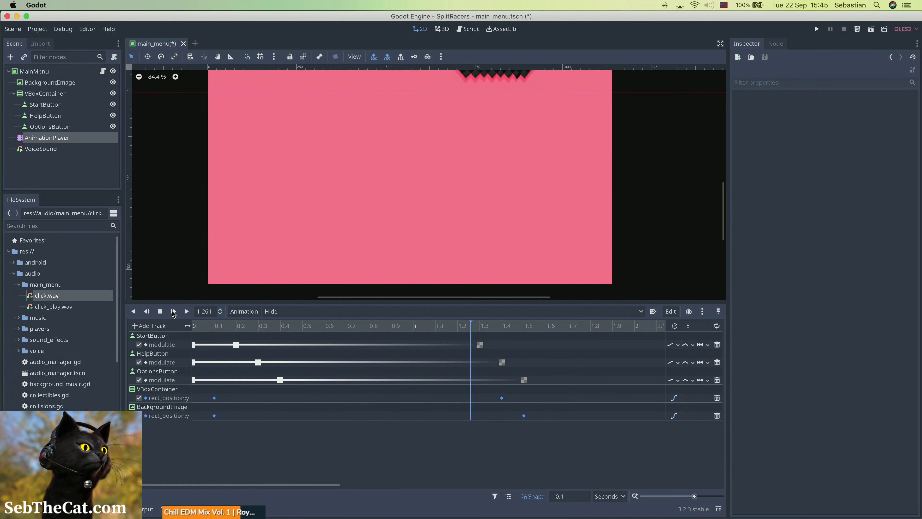
click(173, 311)
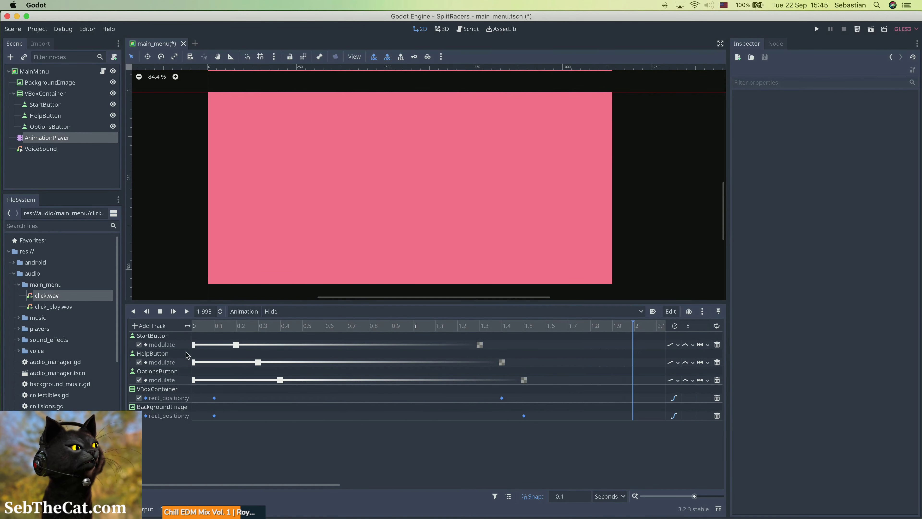
Step: Move BackgroundImage's end key to 1.3 s and VBoxContainer's keys to 0.3 and 1.5 s
click(214, 415)
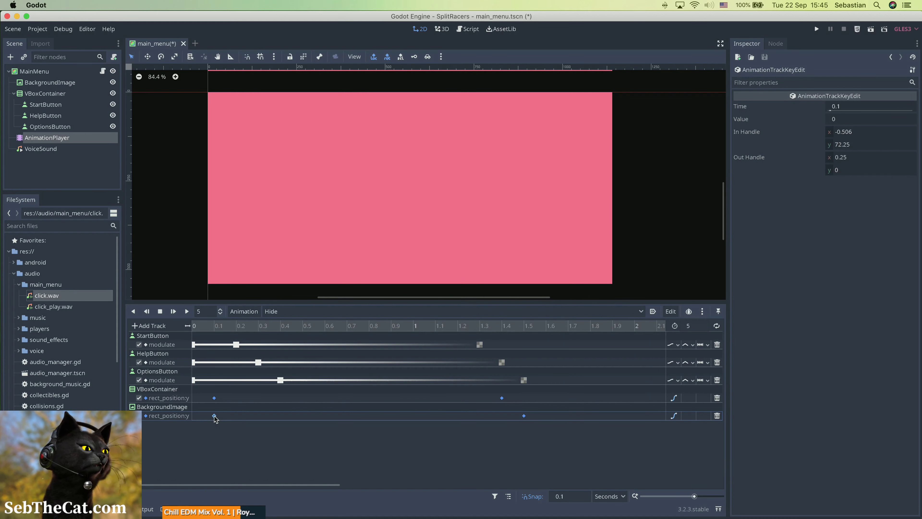
drag(524, 418, 489, 420)
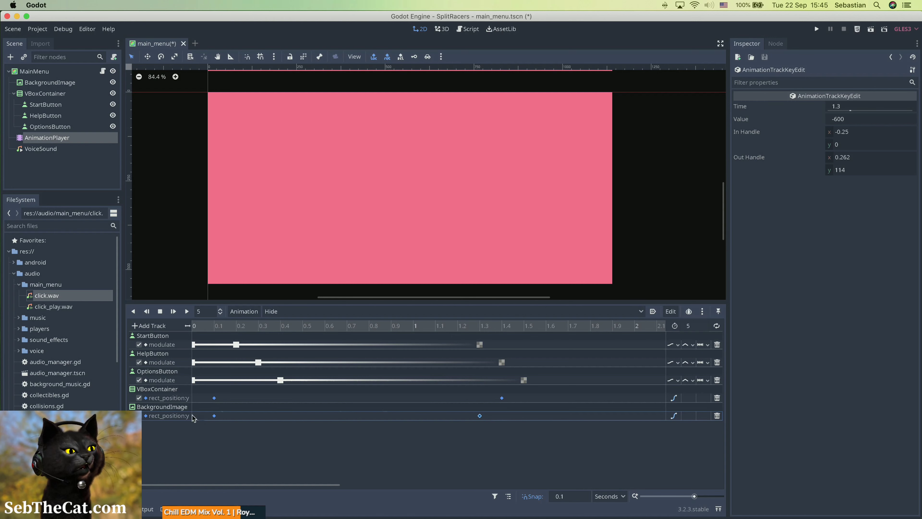
drag(214, 398, 251, 400)
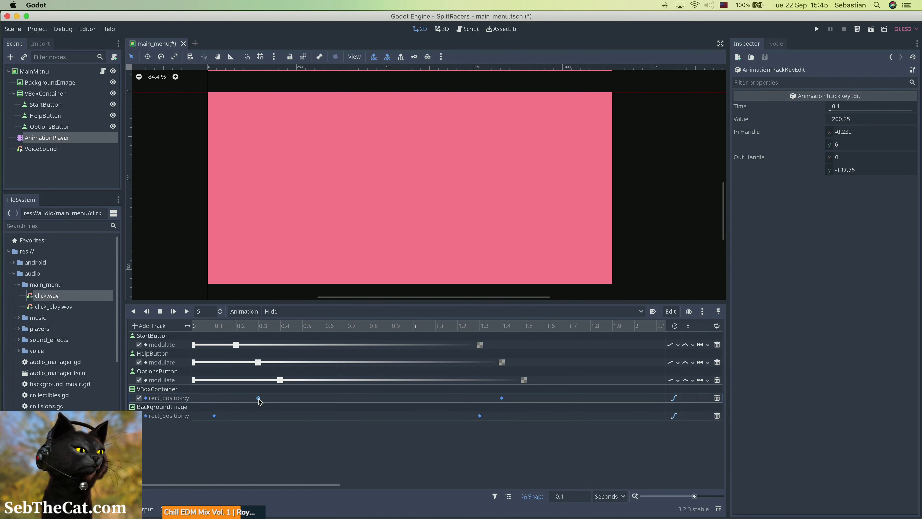
click(502, 398)
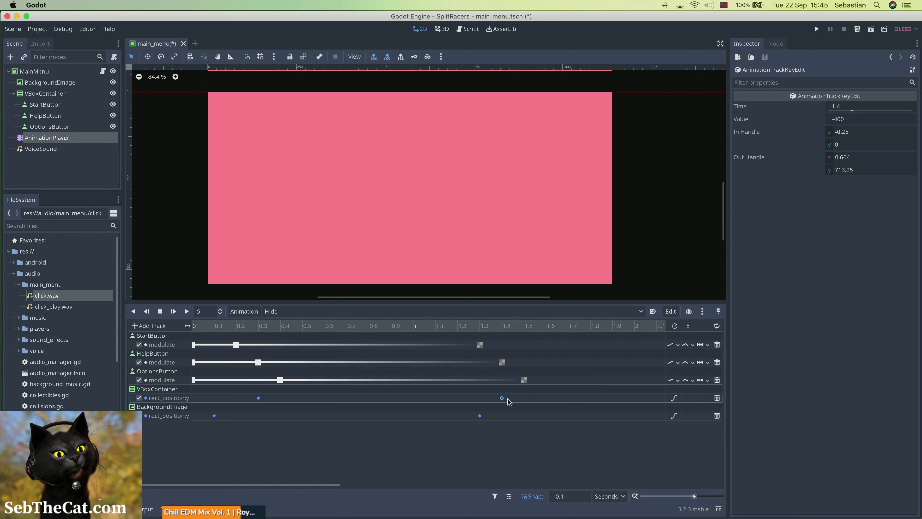
drag(502, 398, 524, 398)
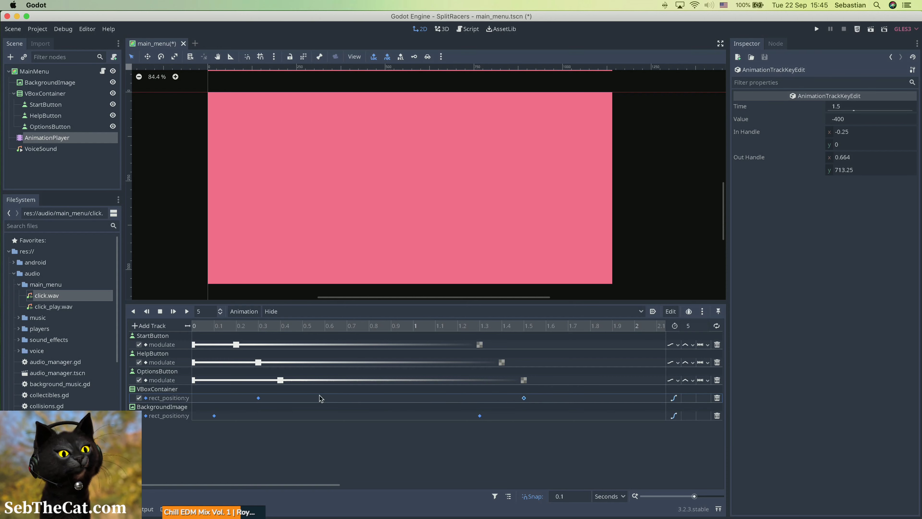
click(174, 311)
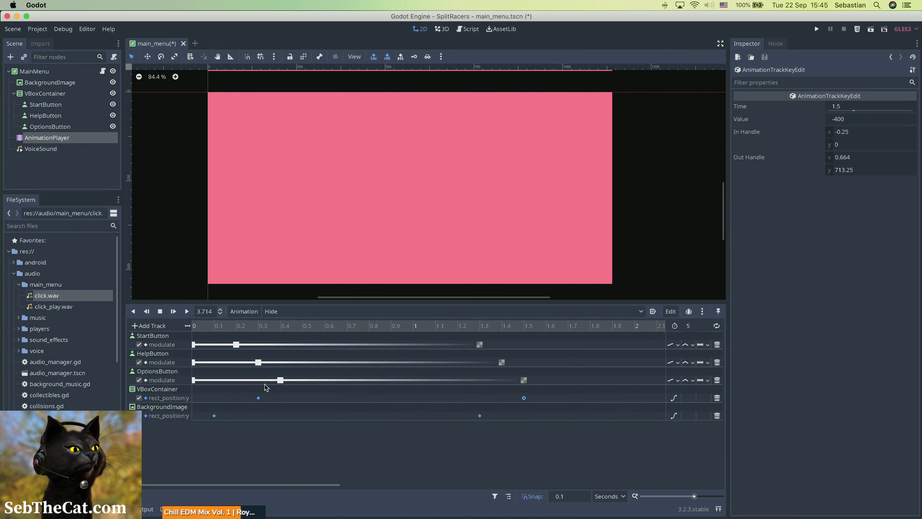
Step: Reshape VBoxContainer's rect_position:y bezier handles so the slide eases in
click(673, 397)
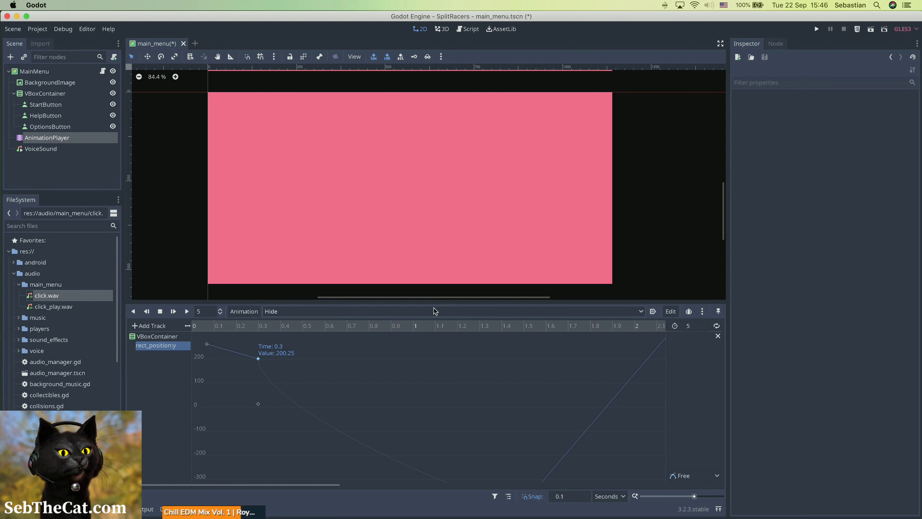
drag(434, 306, 363, 188)
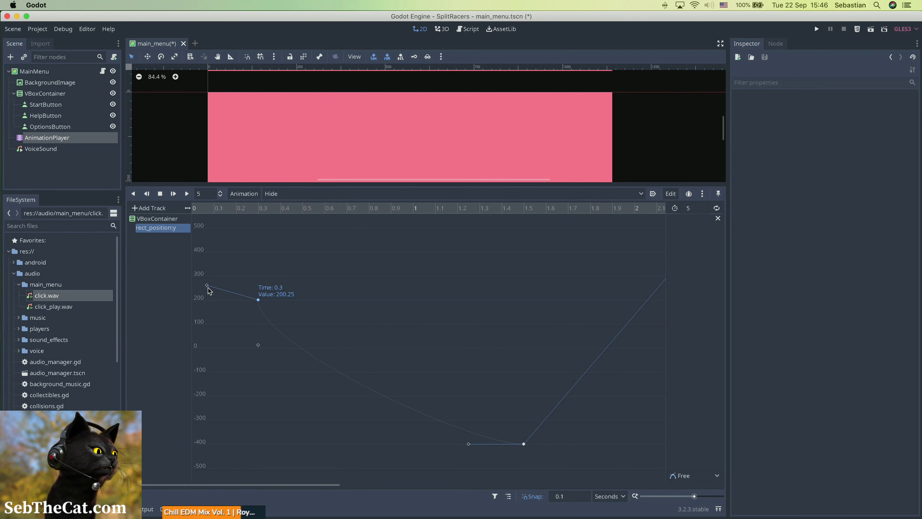
drag(207, 288, 225, 301)
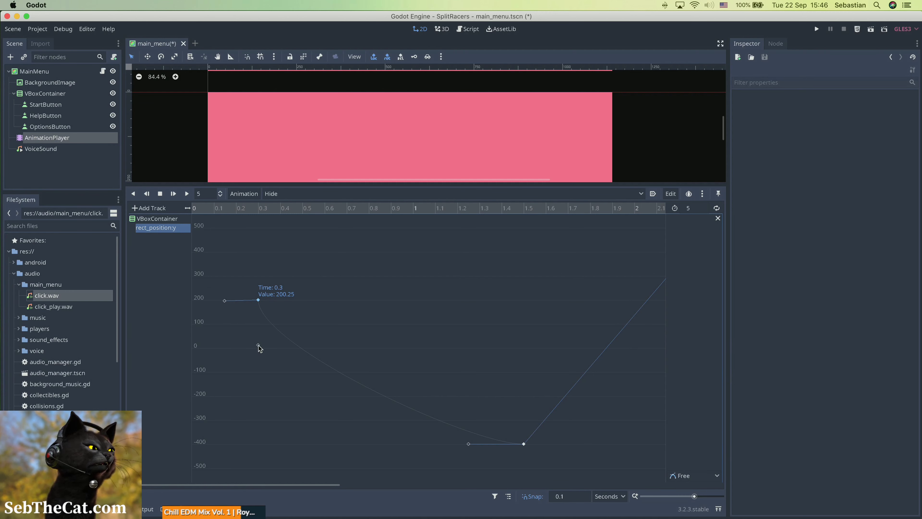
drag(258, 345, 441, 301)
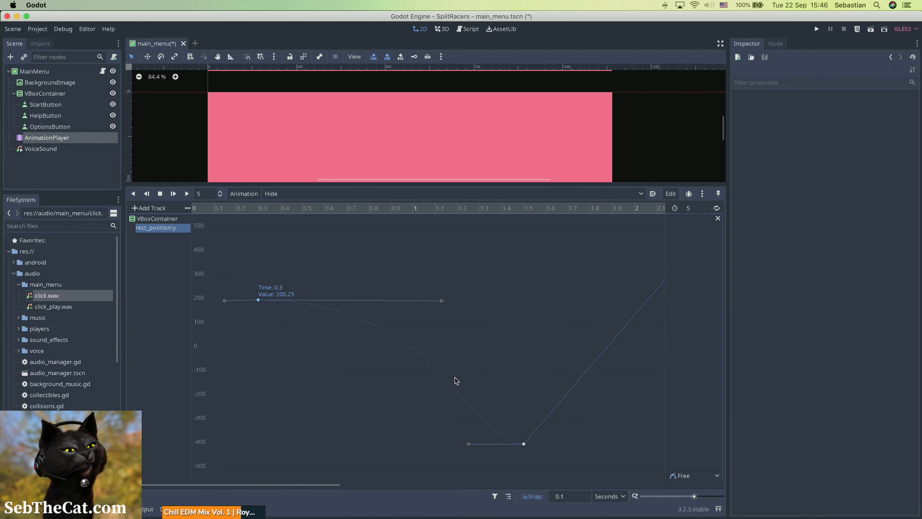
drag(469, 443, 512, 348)
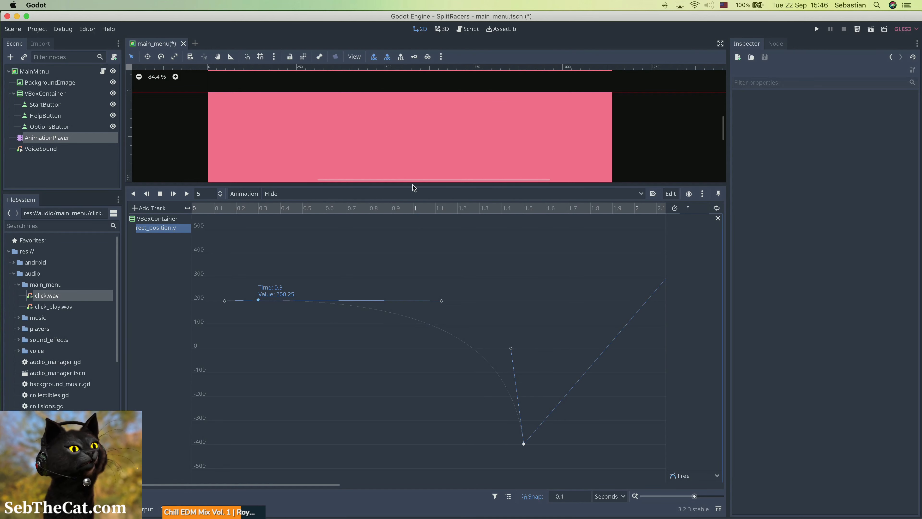
drag(417, 185, 367, 334)
Step: Preview the Hide animation, refine the curve, and return to the track list
click(174, 343)
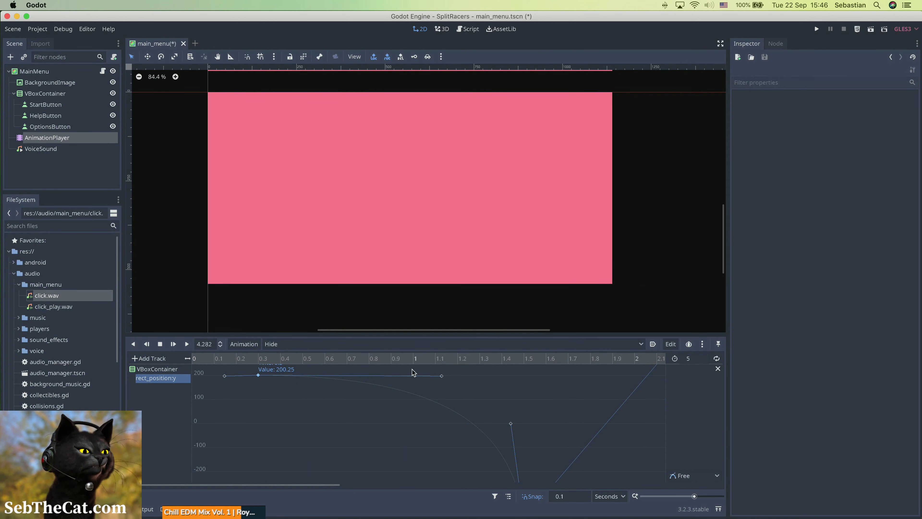
drag(442, 379, 398, 398)
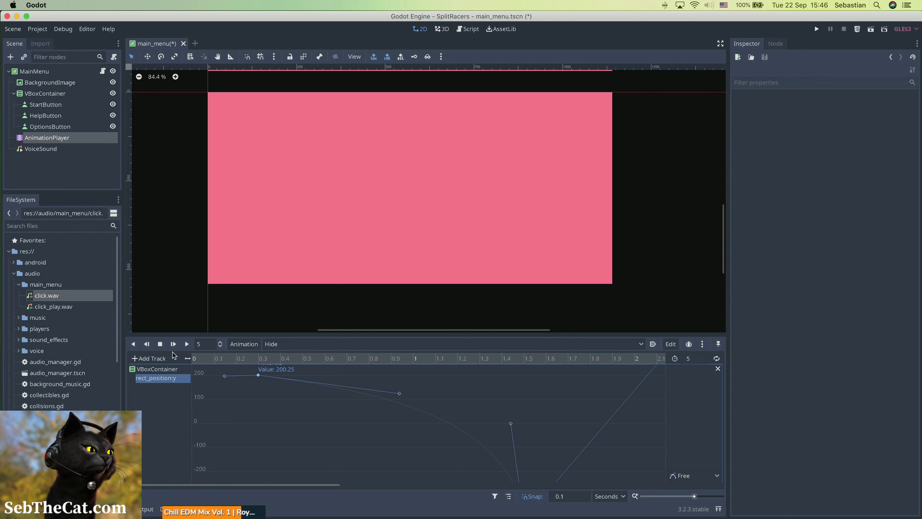
click(173, 344)
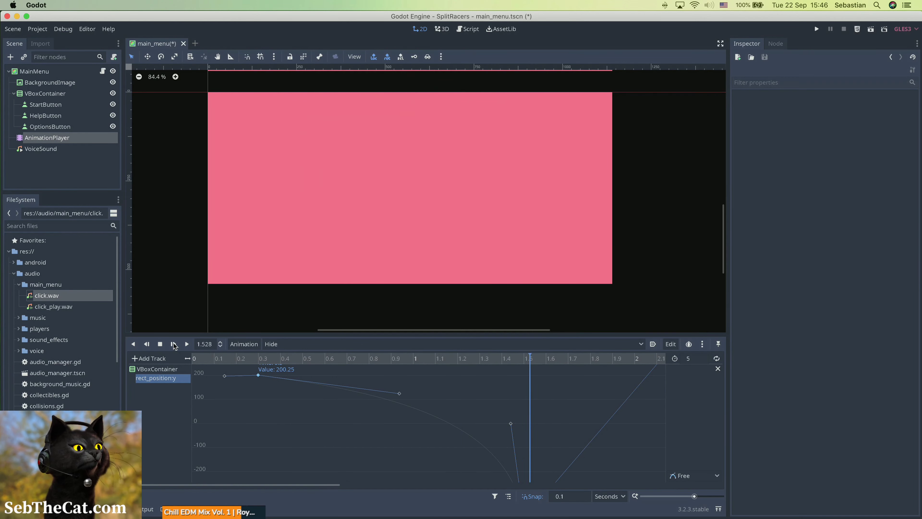
click(173, 343)
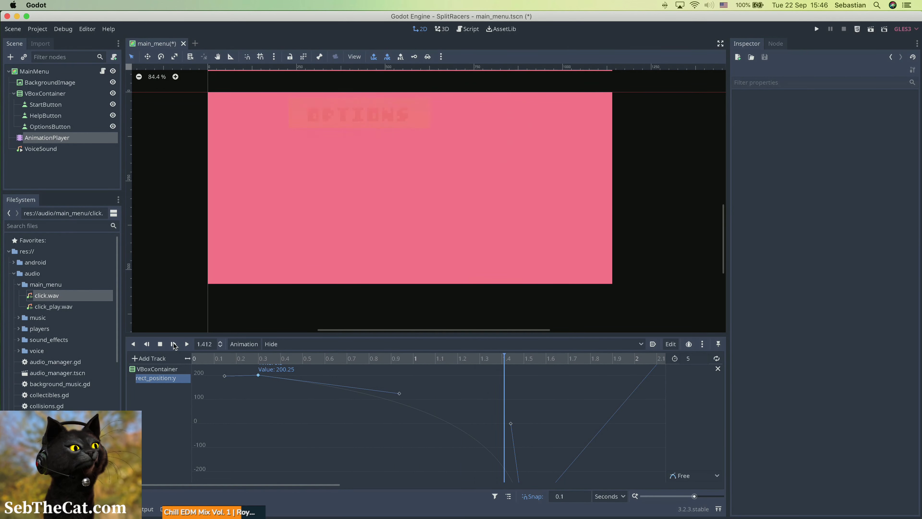
click(173, 344)
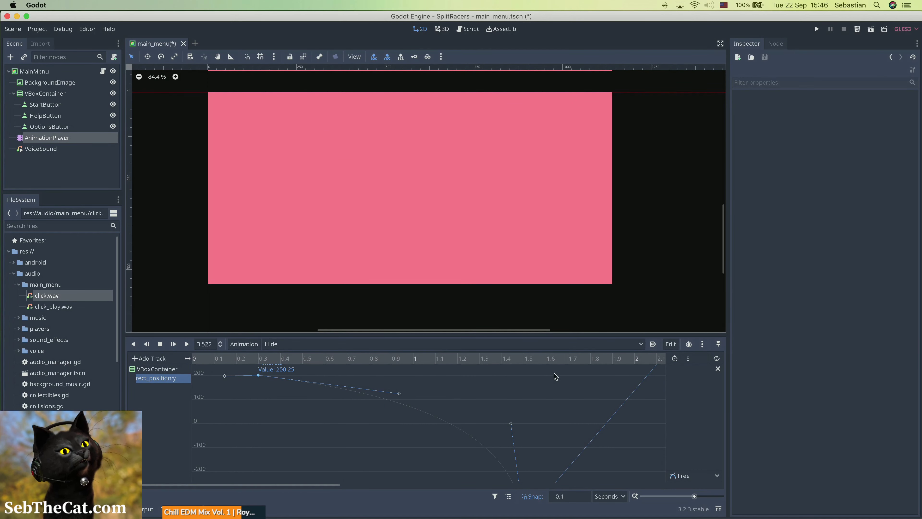
click(716, 369)
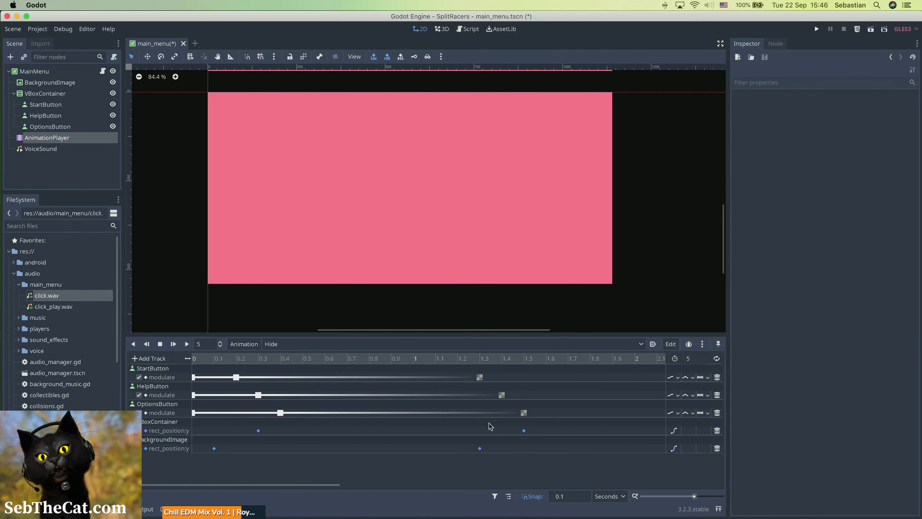
Step: Drag BackgroundImage's rect_position:y tangent handles to make its drop steeper
click(674, 449)
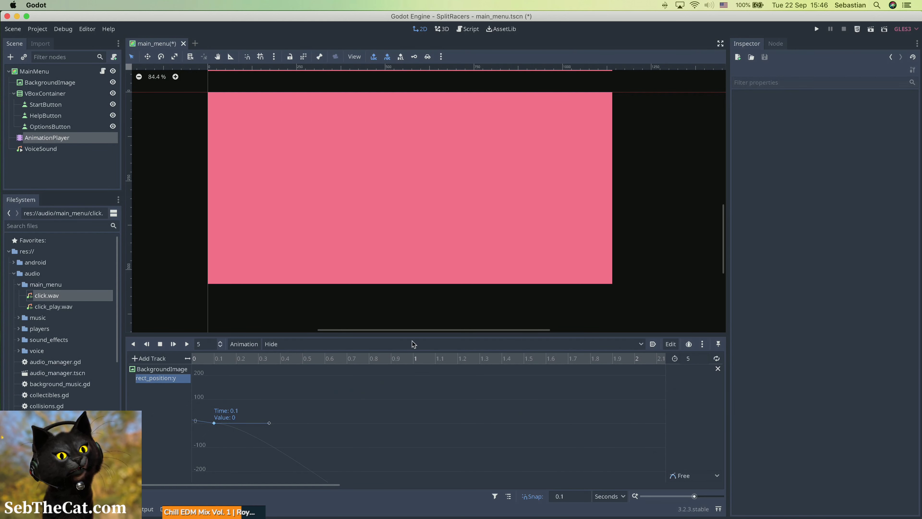
drag(406, 313, 399, 264)
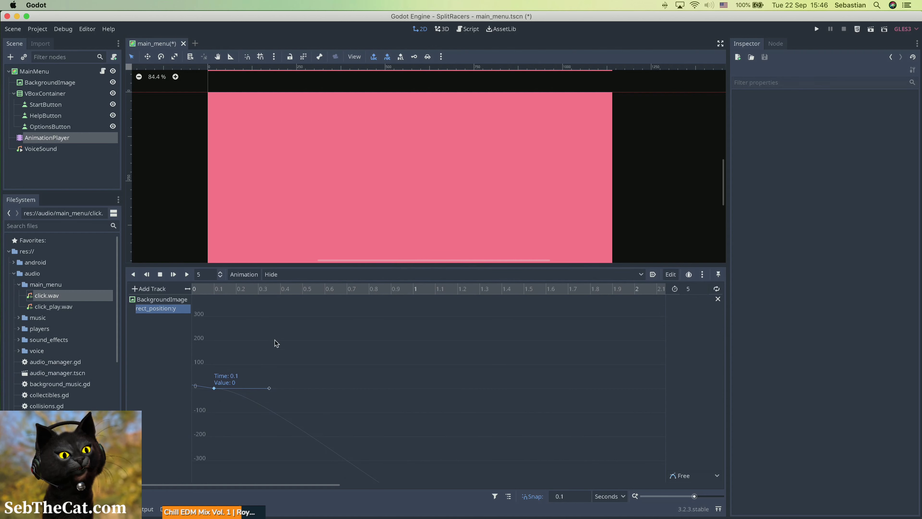
drag(271, 391, 250, 481)
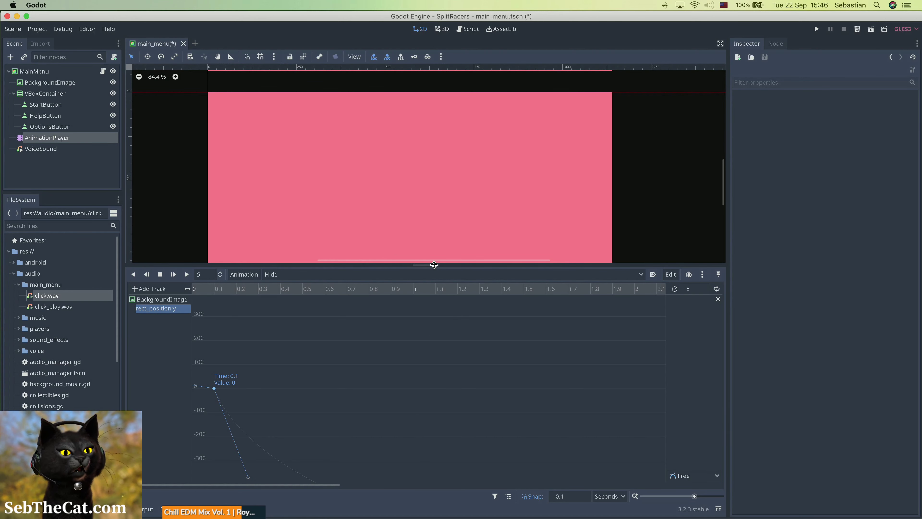
drag(431, 264, 434, 141)
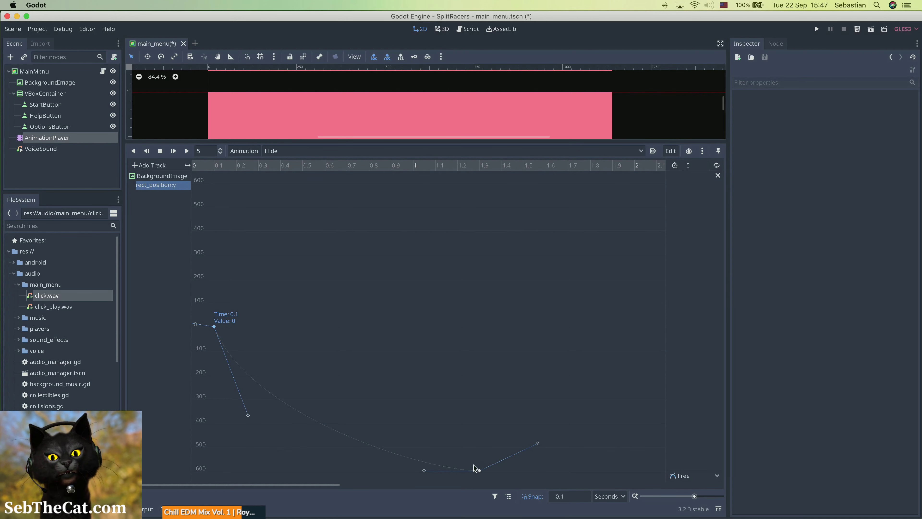
drag(424, 471, 371, 466)
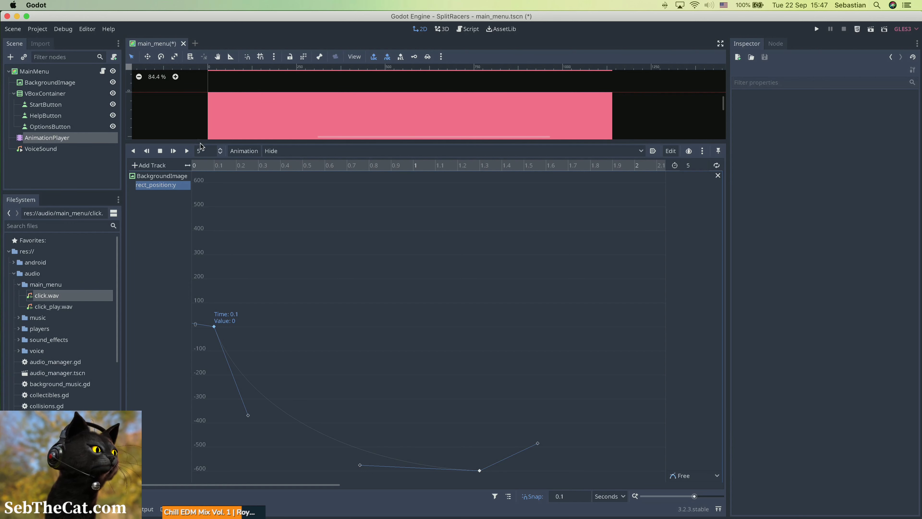
drag(201, 141, 196, 314)
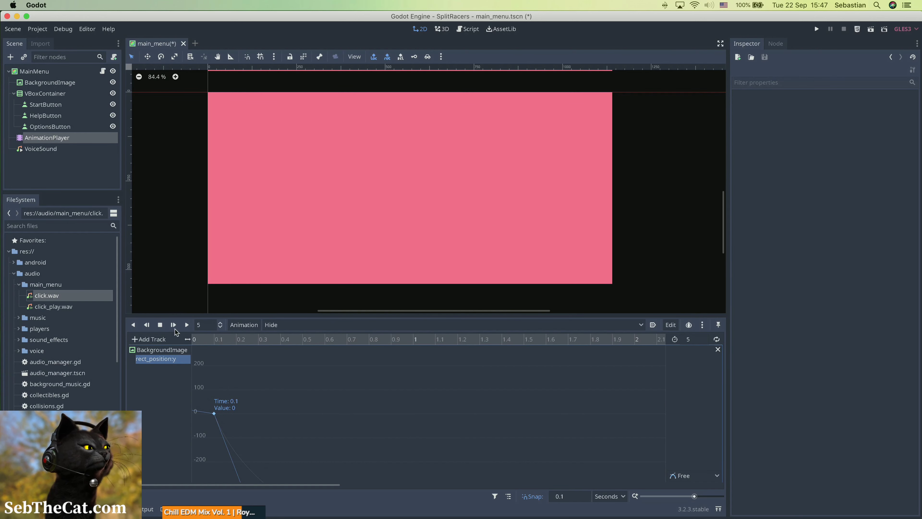
Step: Replay the Hide animation to check the background, then return to the track list
click(173, 327)
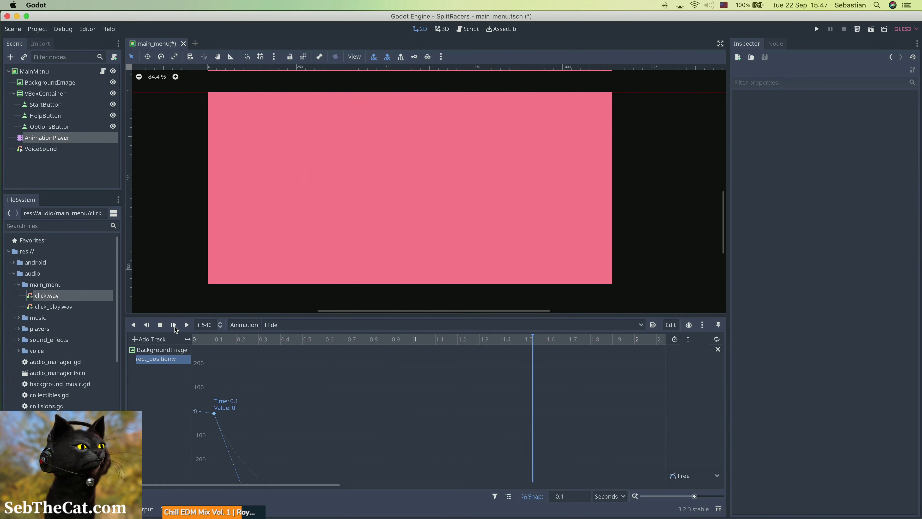
click(174, 325)
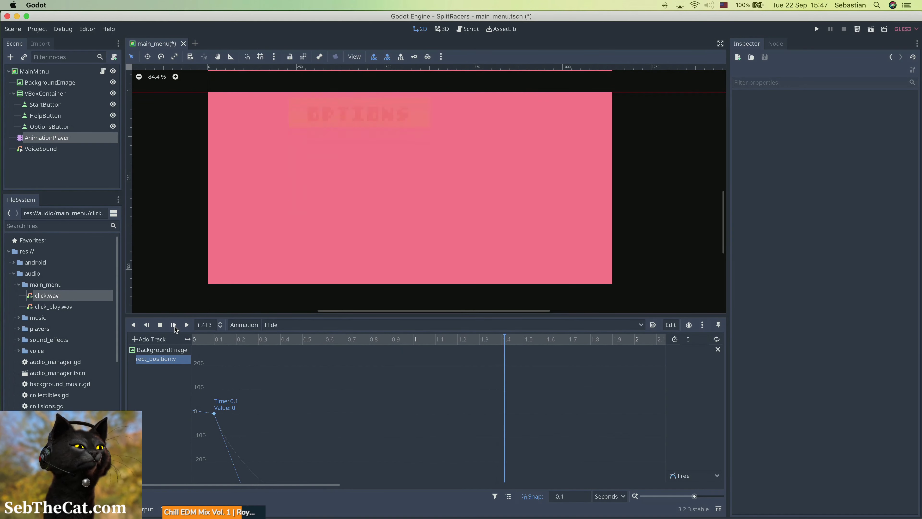
click(173, 325)
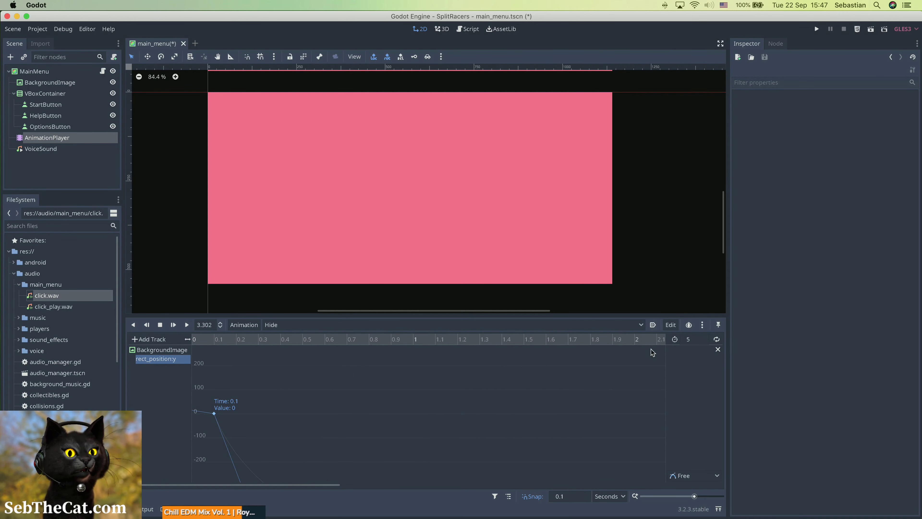
click(718, 350)
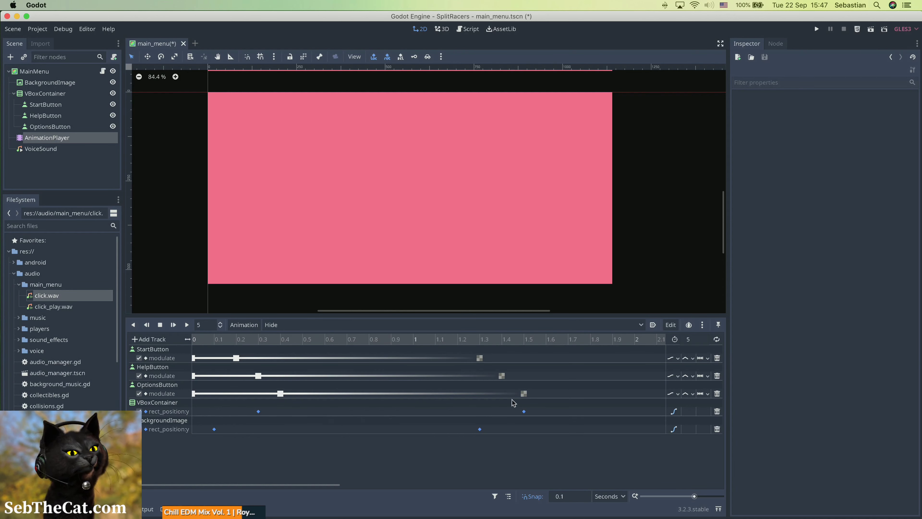
Step: Bend VBoxContainer's rect_position:y curve to soften its steep drop
click(673, 411)
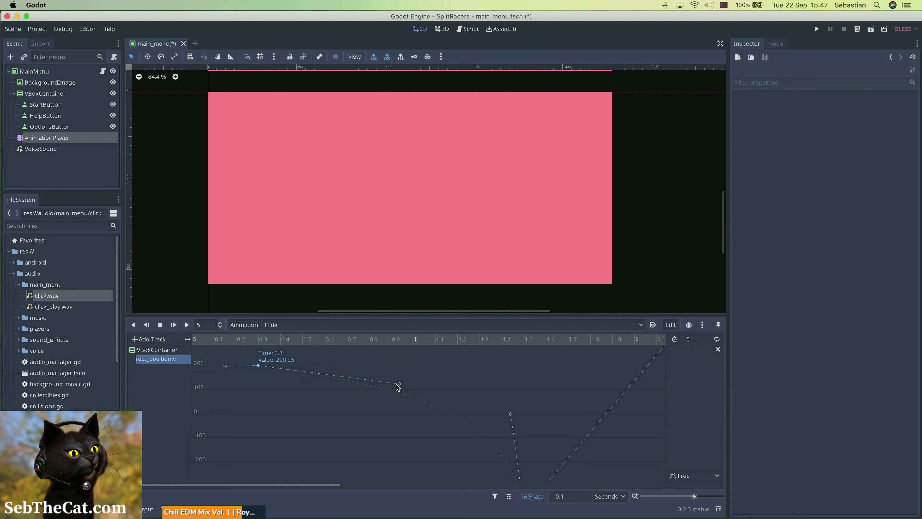
drag(398, 386, 410, 405)
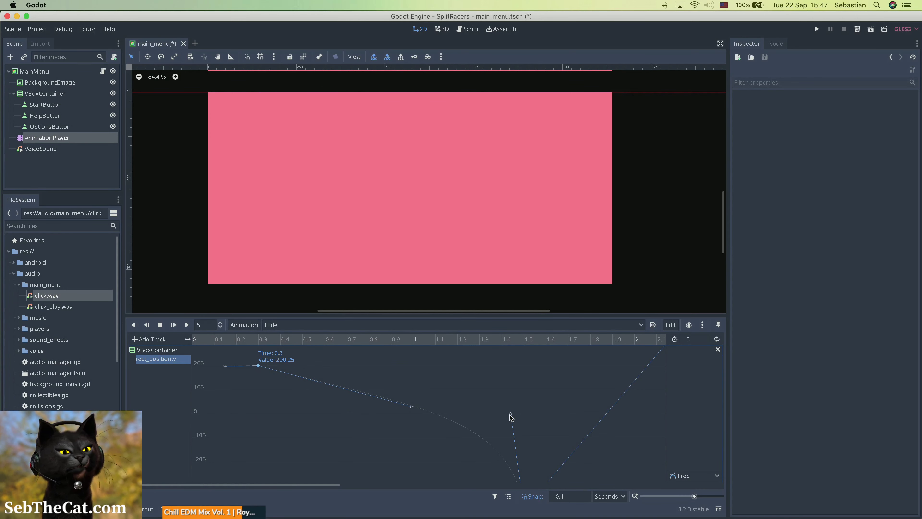
drag(511, 417, 453, 368)
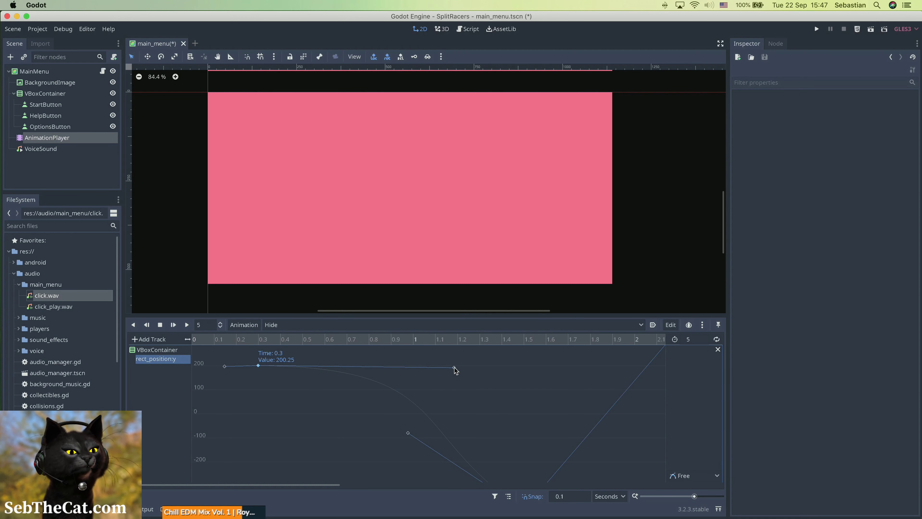
drag(437, 425, 521, 406)
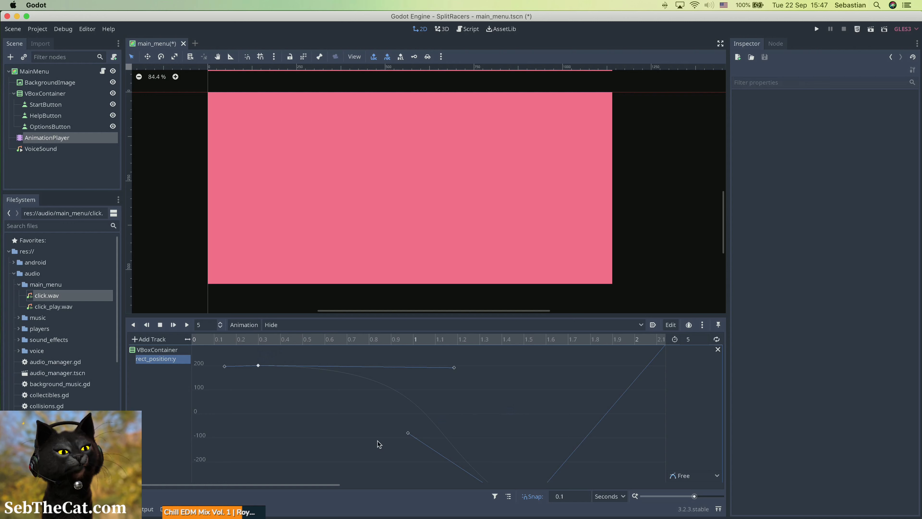
drag(408, 433, 464, 398)
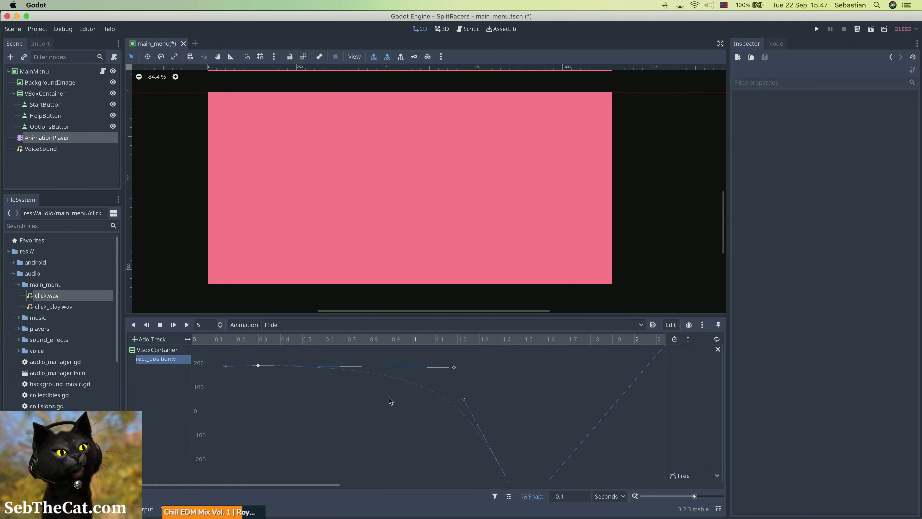
Step: Preview repeatedly, ease the descent tangent further, and return to the track list
click(174, 326)
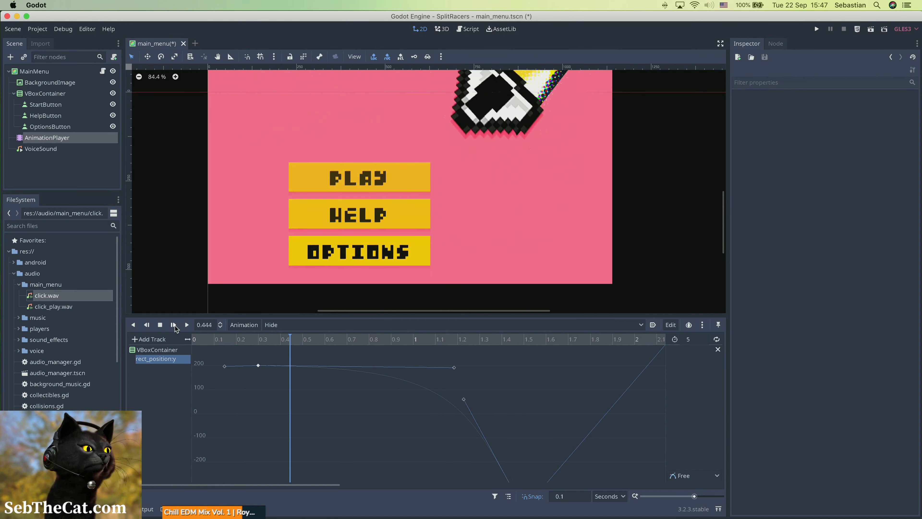
click(173, 325)
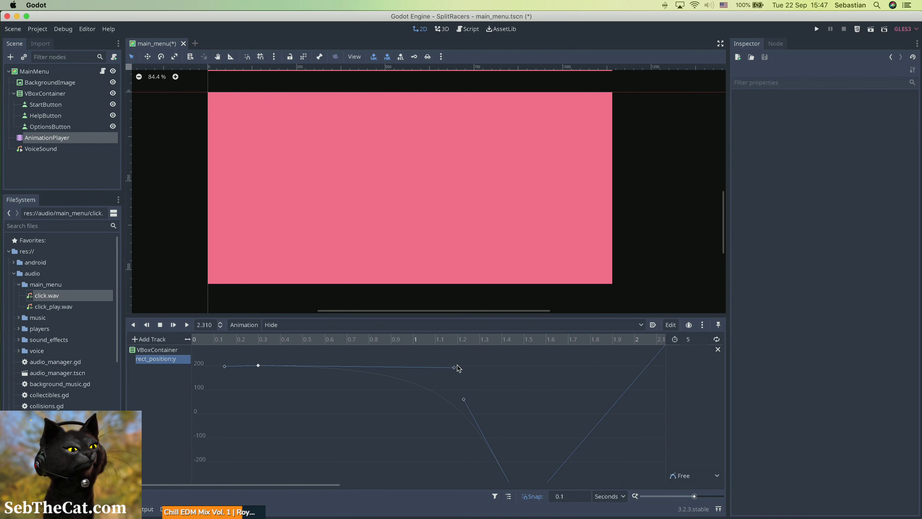
drag(454, 368, 445, 378)
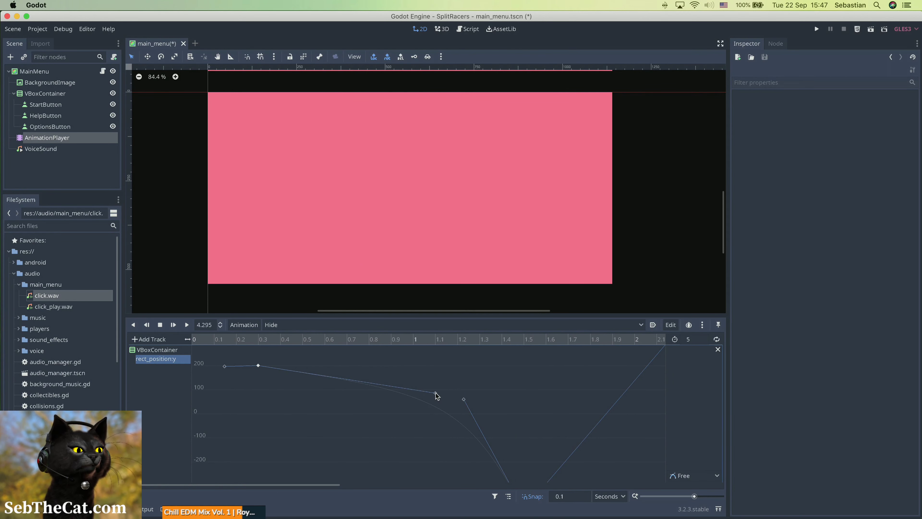
click(174, 325)
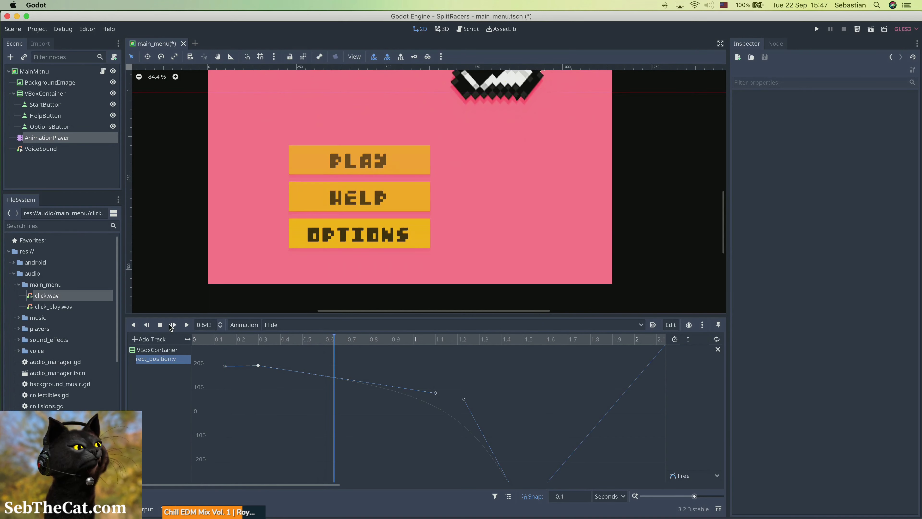
click(172, 324)
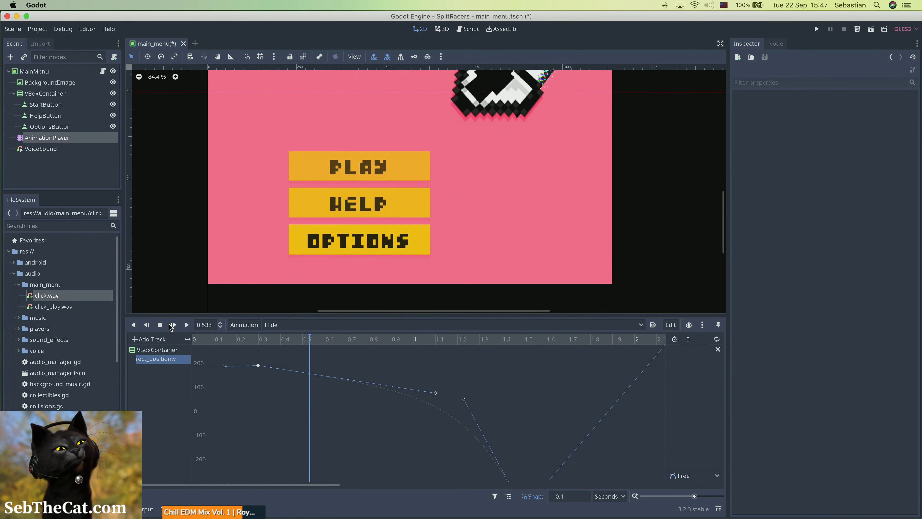
click(173, 324)
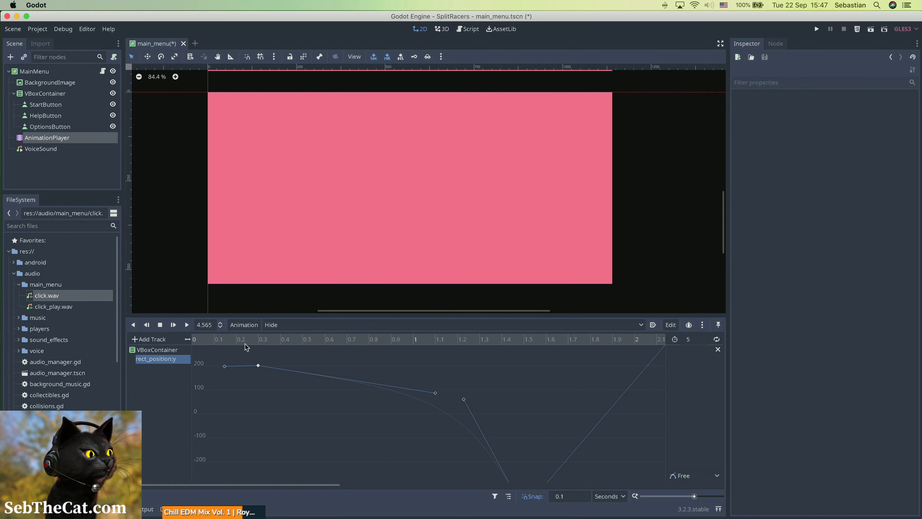
click(173, 325)
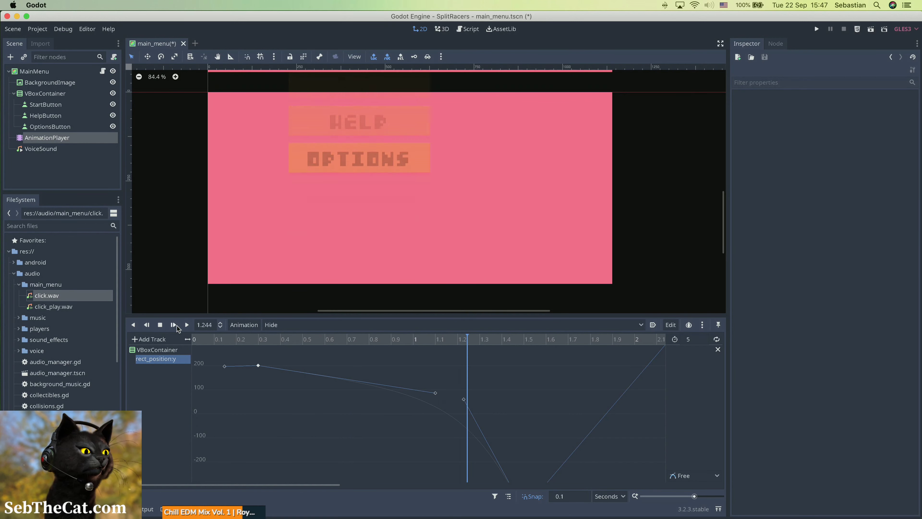
click(718, 349)
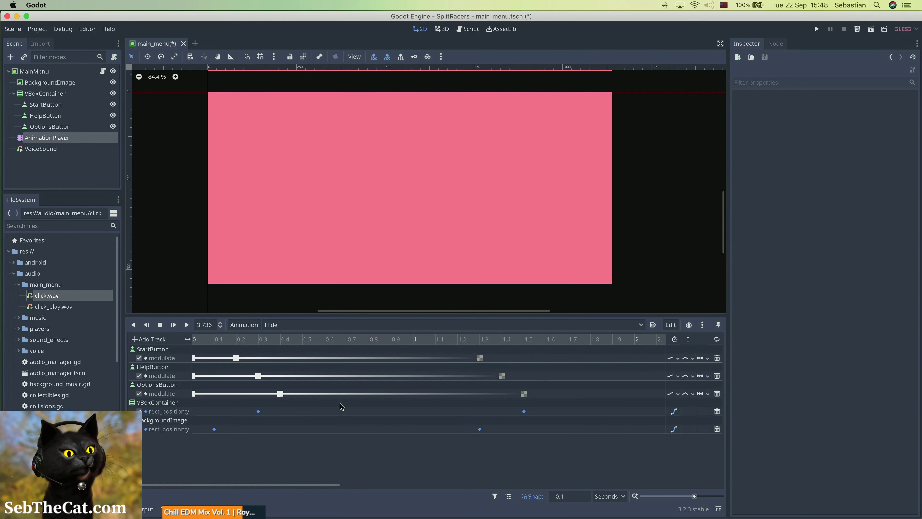
Step: Move VBoxContainer's -400 key from 1.5 s to about 1.4 s and replay
click(258, 411)
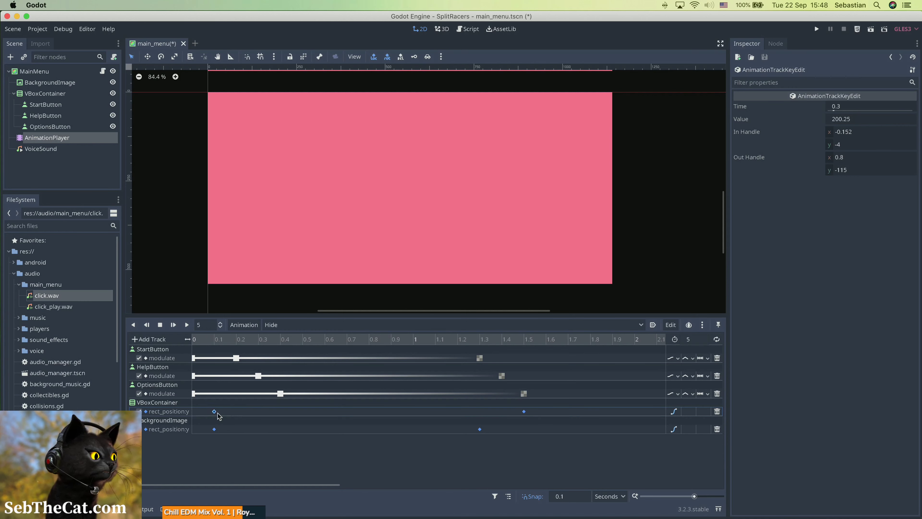
drag(524, 412, 502, 415)
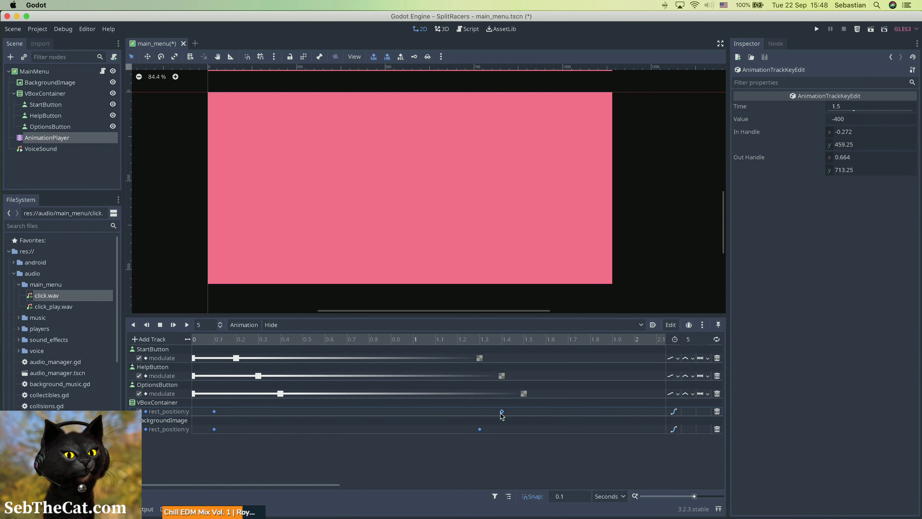
click(173, 325)
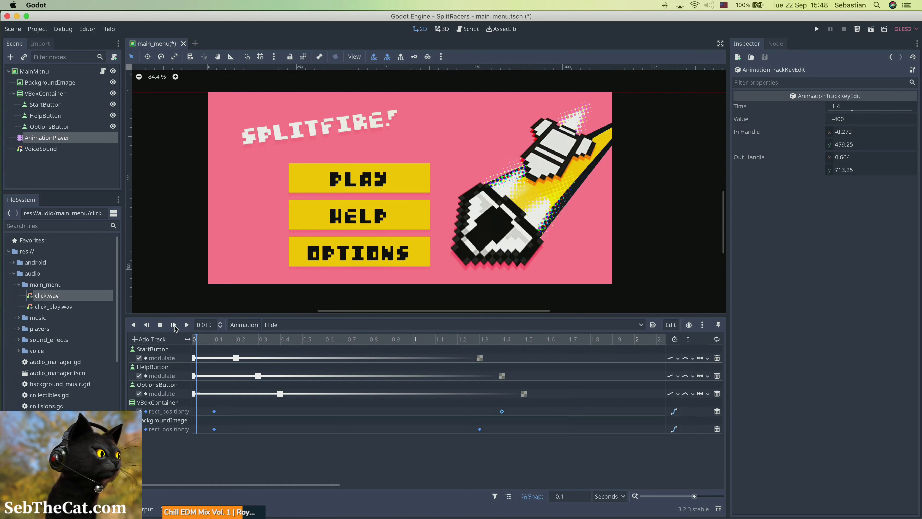
click(173, 325)
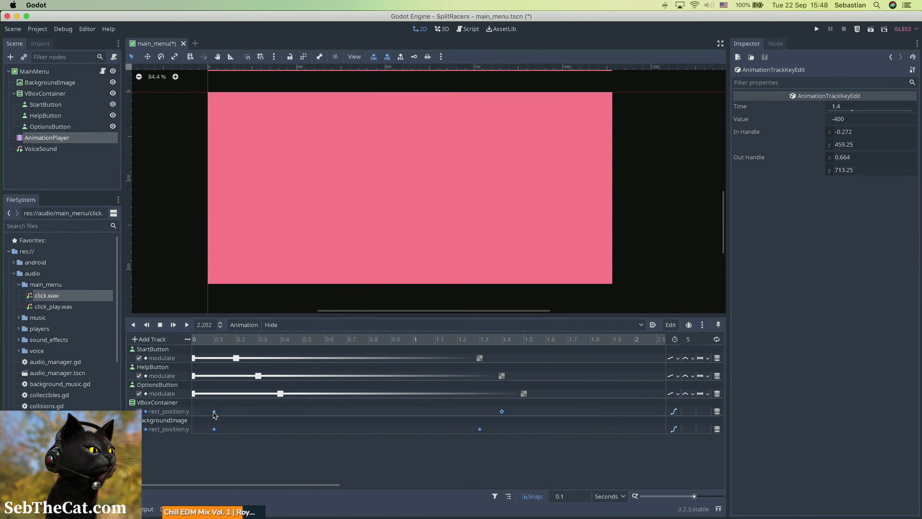
Step: Move VBoxContainer's keys to 0.2 s and 1.1 s, replaying to check timing
click(214, 412)
drag(231, 415, 232, 414)
click(174, 325)
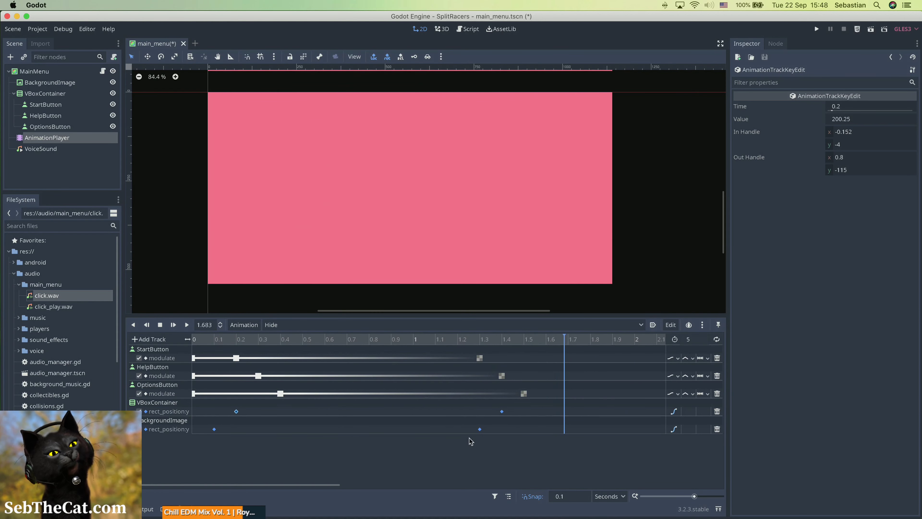
drag(502, 411, 435, 411)
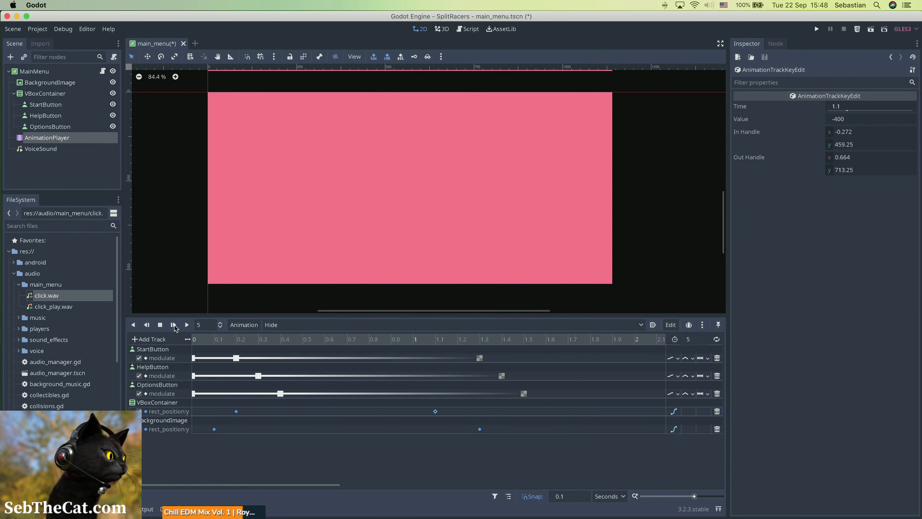
click(174, 325)
click(173, 325)
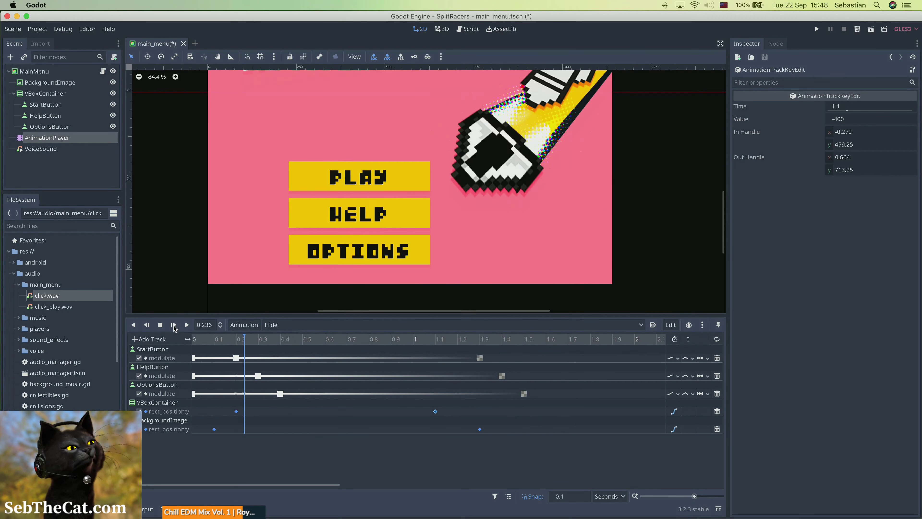
click(174, 325)
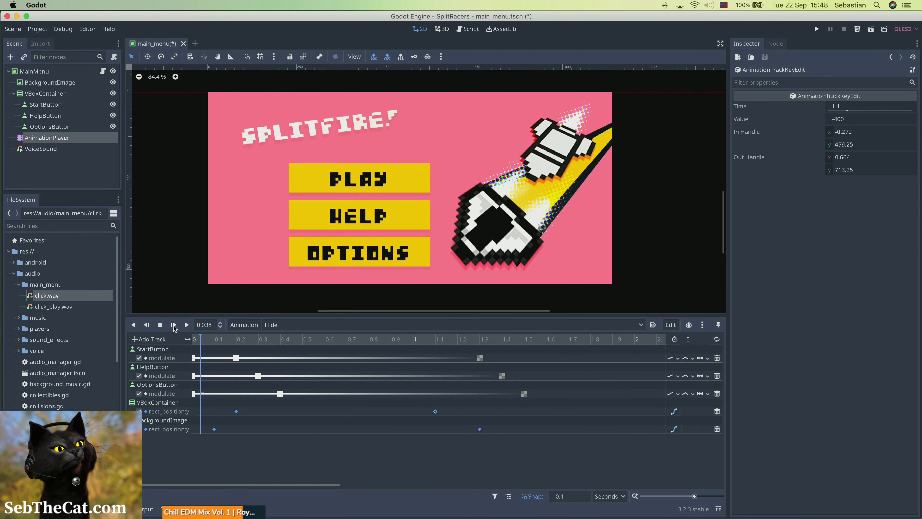
click(173, 325)
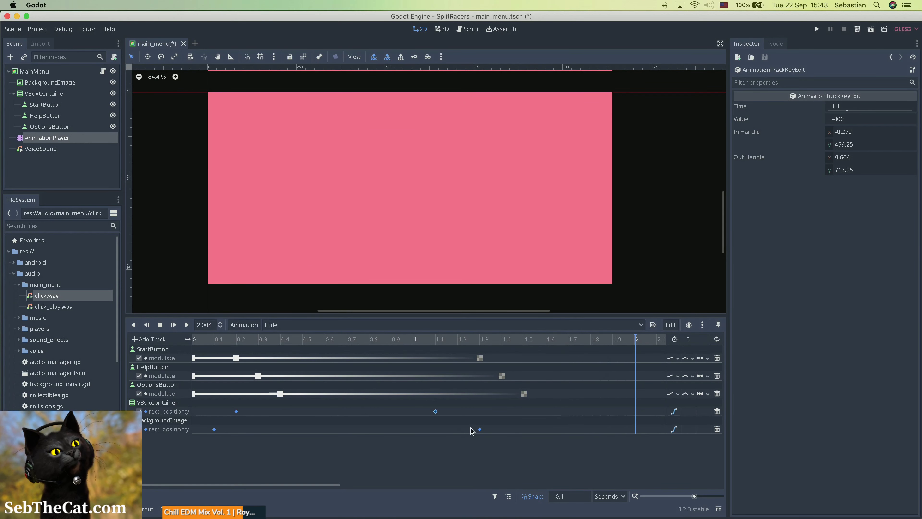
click(236, 411)
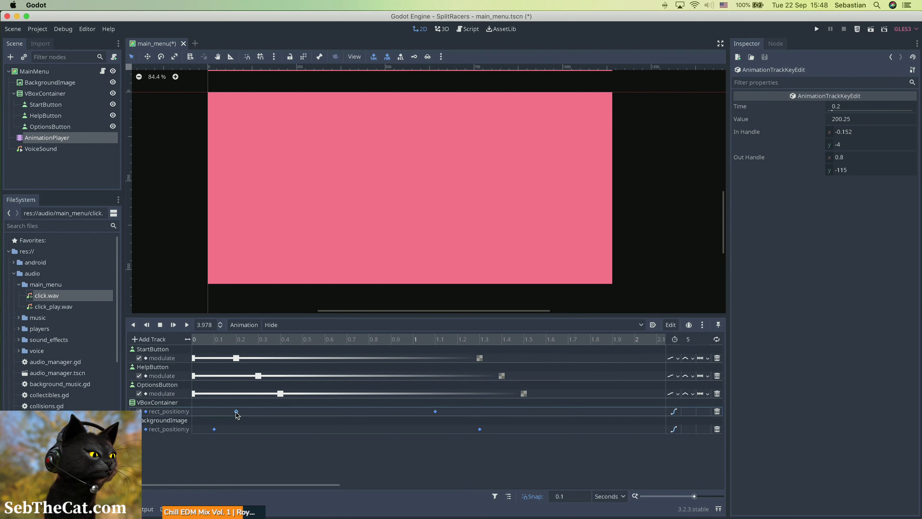
Step: Pull VBoxContainer's tangents so the curve lingers near 200 past 0.2 s, then preview
click(674, 412)
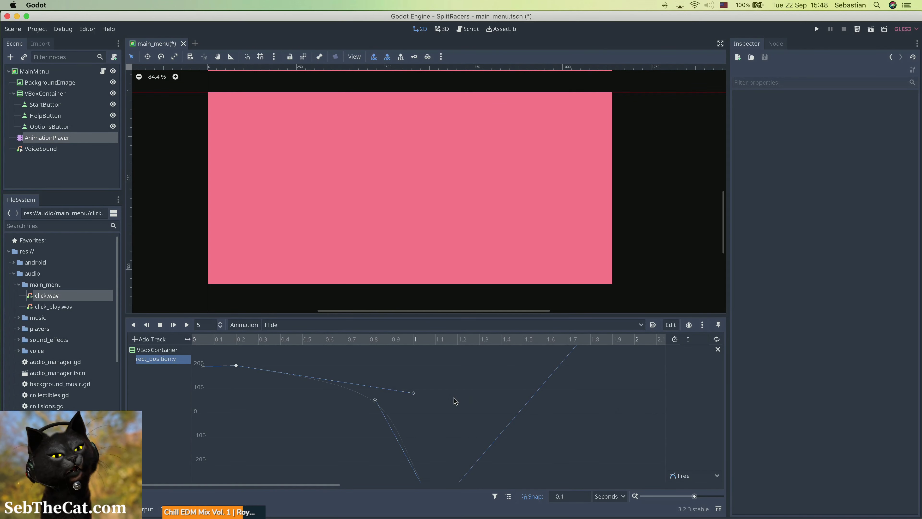
drag(456, 318, 448, 141)
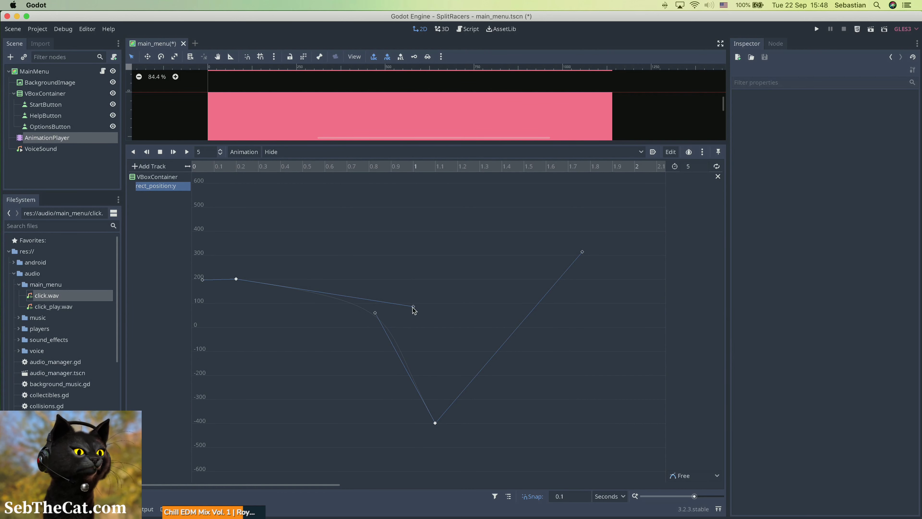
mouse_move(412, 308)
mouse_down()
mouse_move(383, 337)
mouse_move(396, 330)
mouse_move(421, 351)
mouse_up()
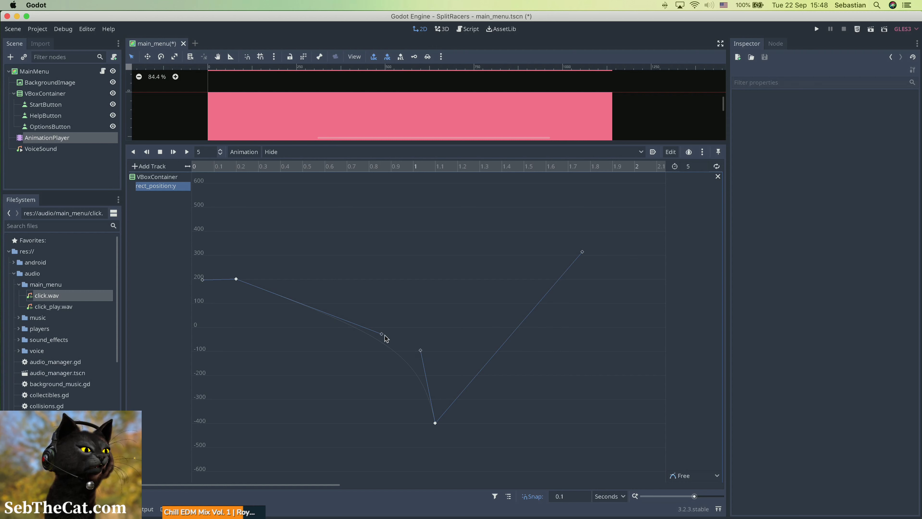
drag(382, 333, 289, 279)
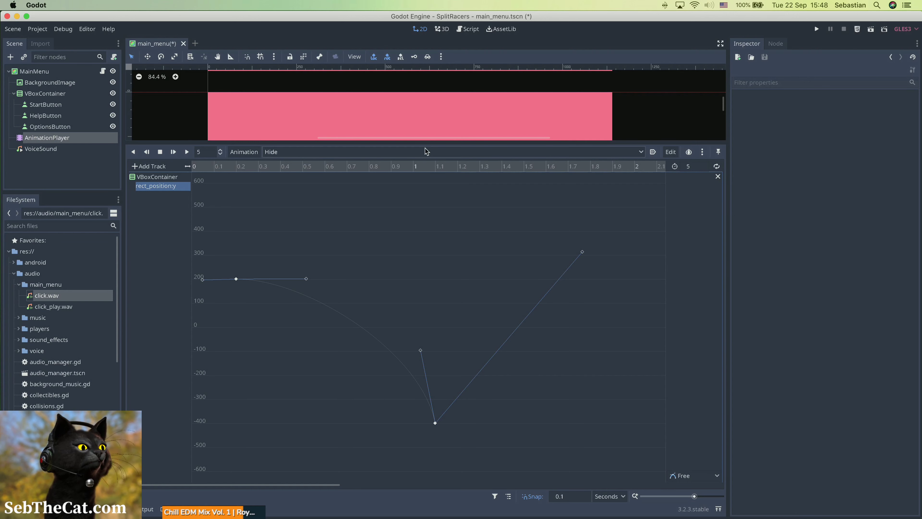
drag(421, 142, 368, 278)
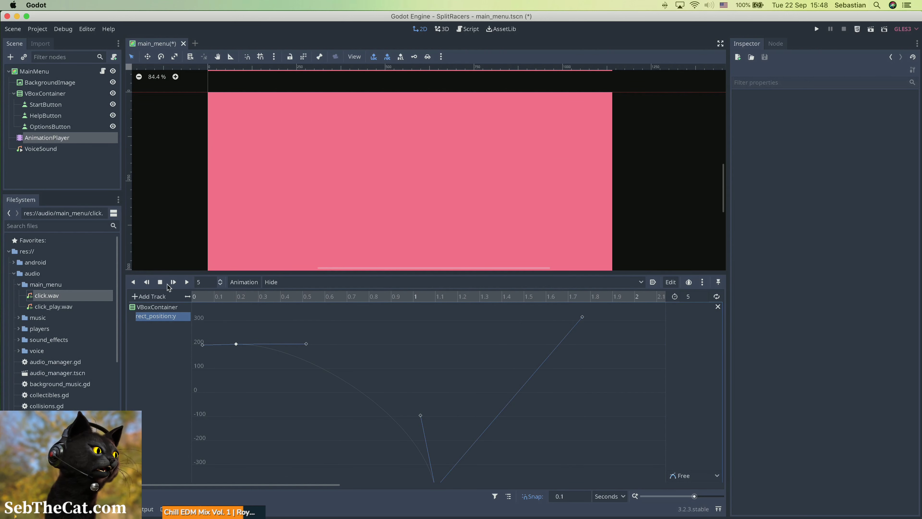
click(173, 283)
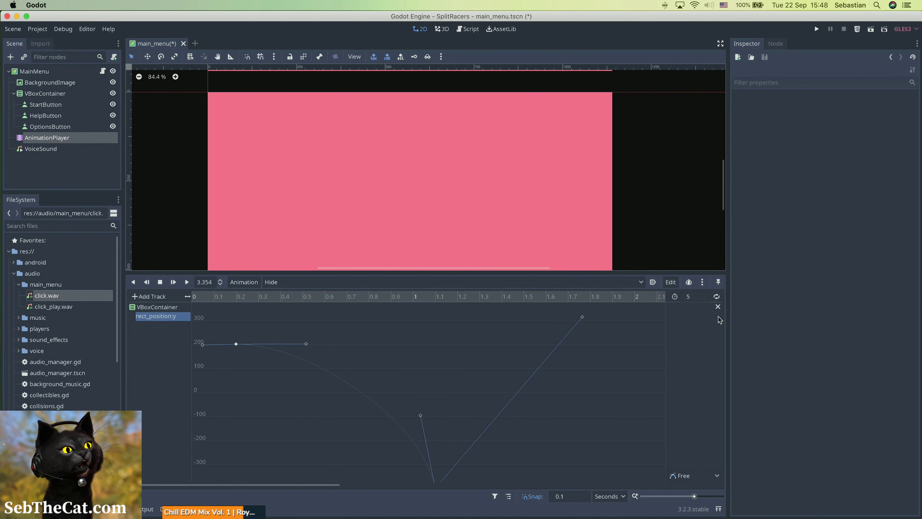
click(718, 306)
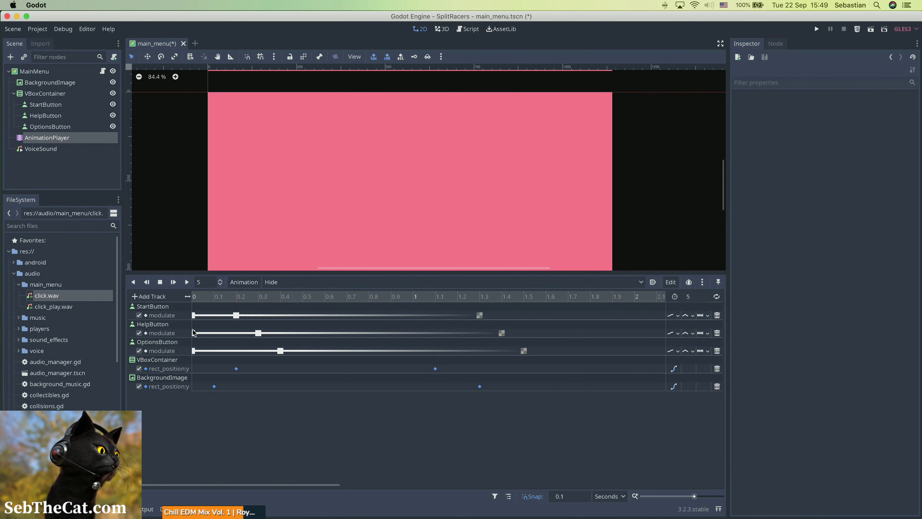
Step: With MainMenu selected, add a MainMenu color property track to the Reset animation at time 0
click(43, 71)
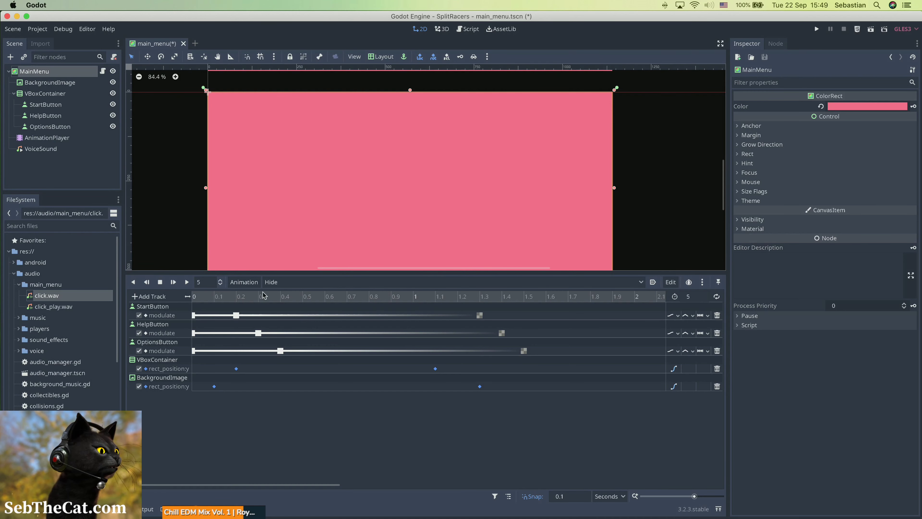
click(284, 283)
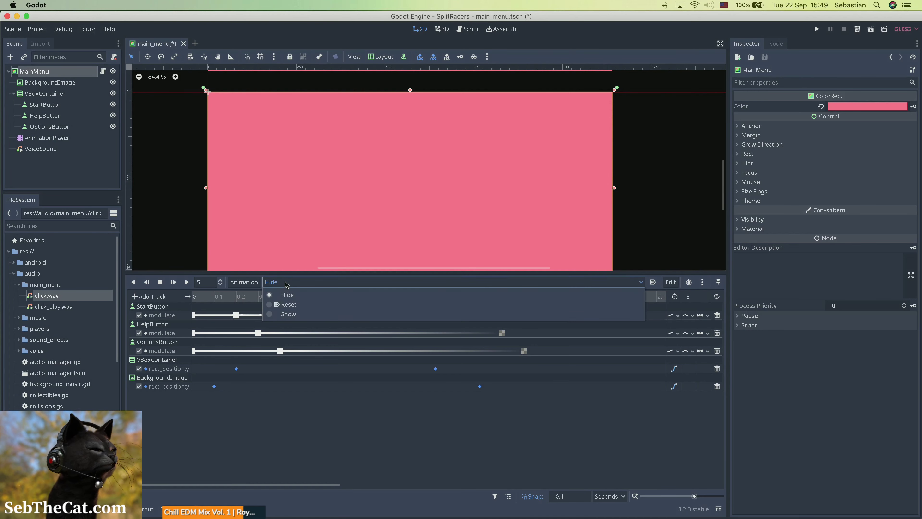
click(286, 304)
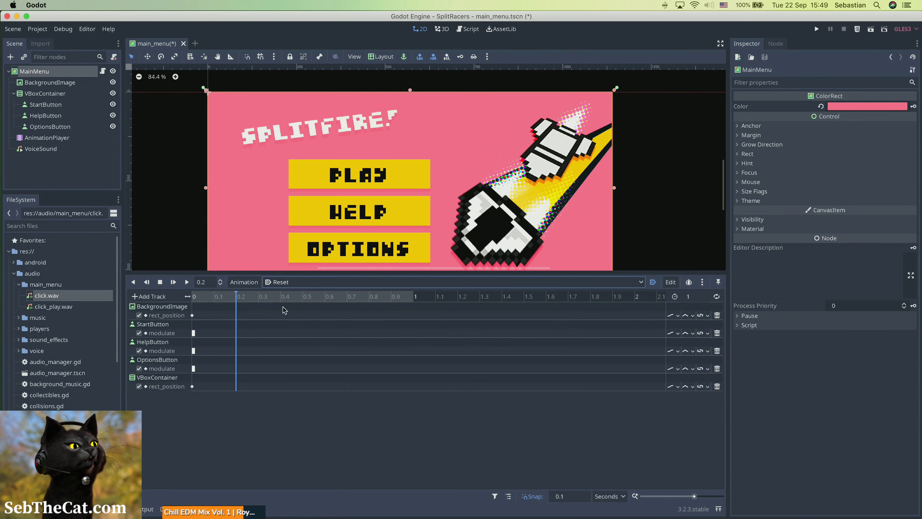
click(195, 297)
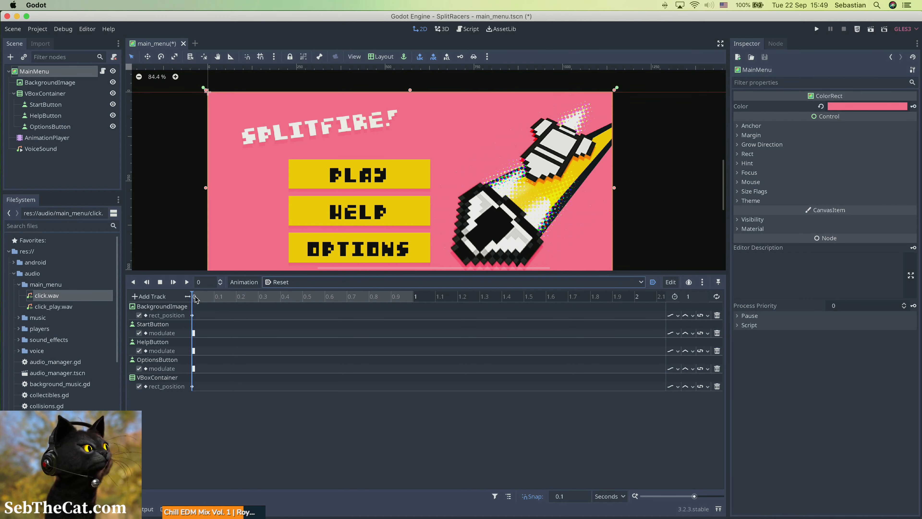
click(160, 297)
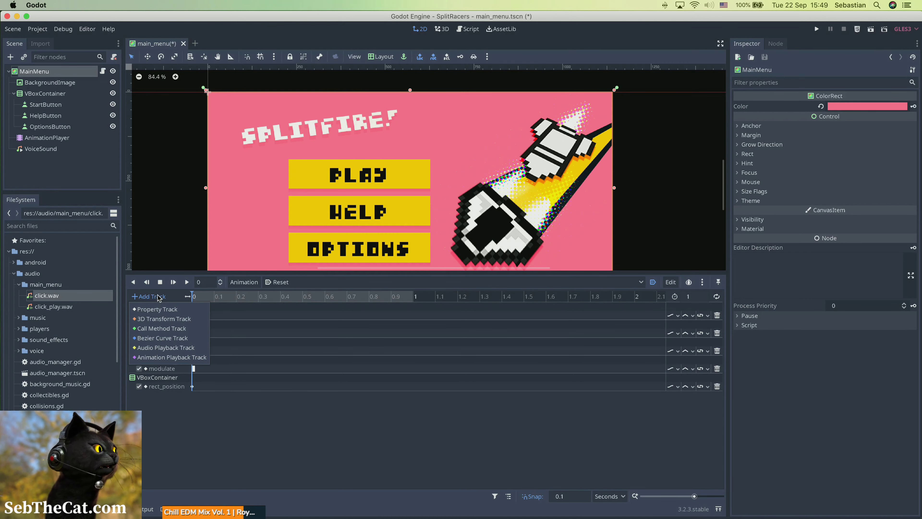
click(157, 309)
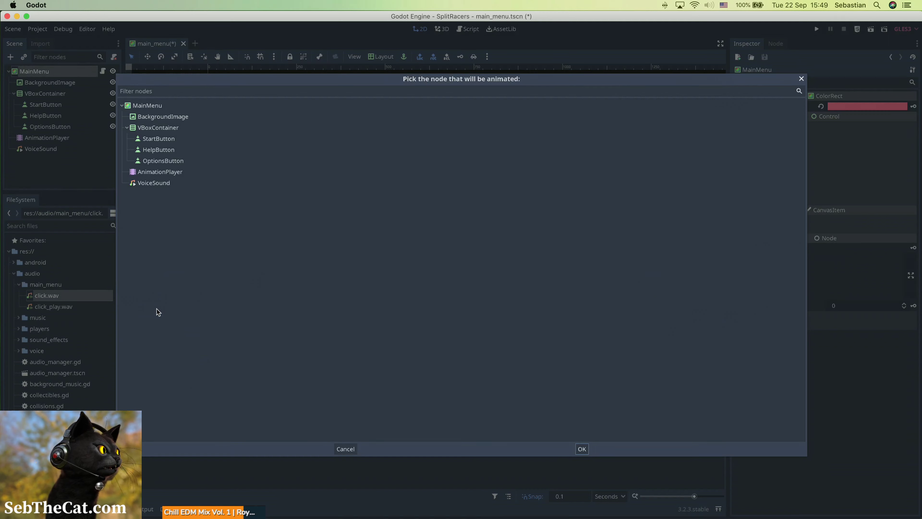
double_click(157, 106)
click(208, 180)
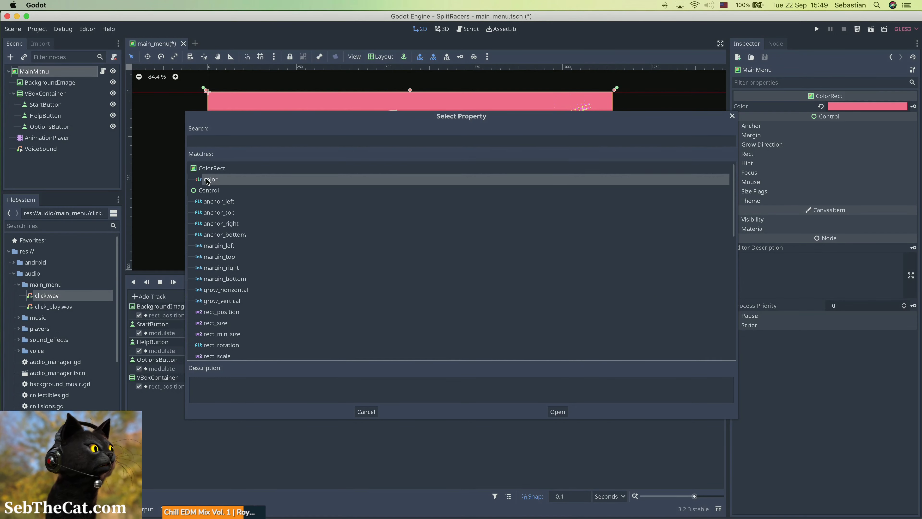
double_click(208, 181)
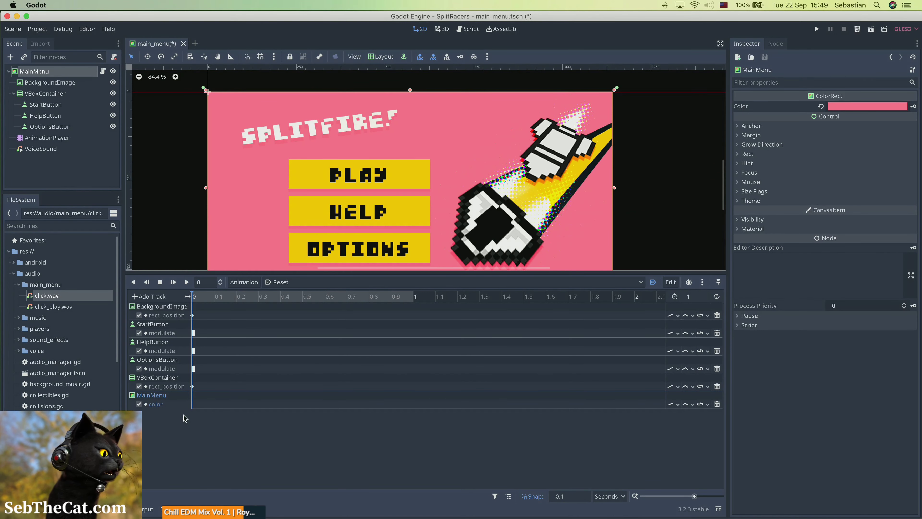
Step: Insert a pink color key at 0 on that track and return to the Hide animation
right_click(192, 407)
click(205, 413)
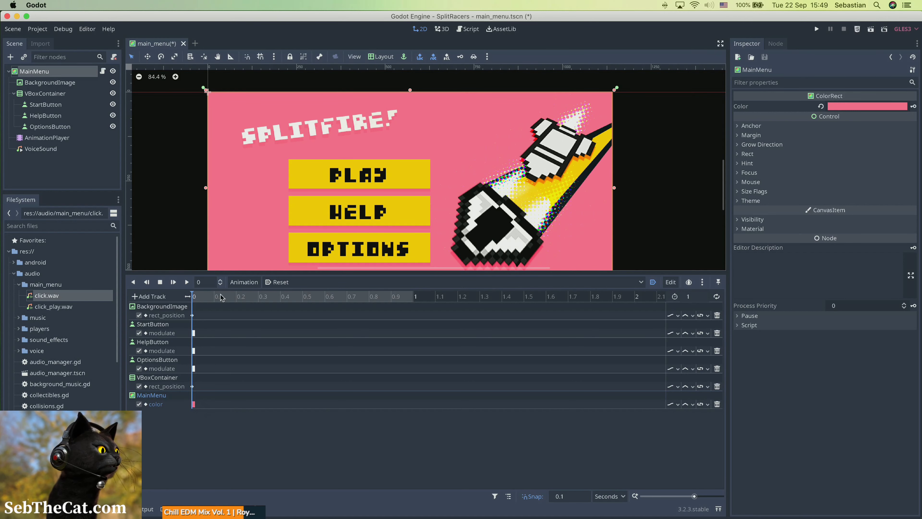
click(295, 283)
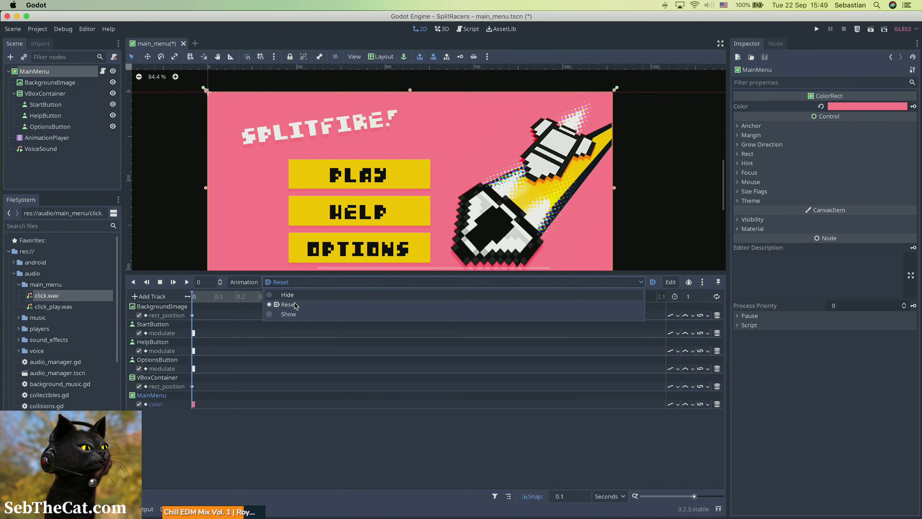
click(287, 294)
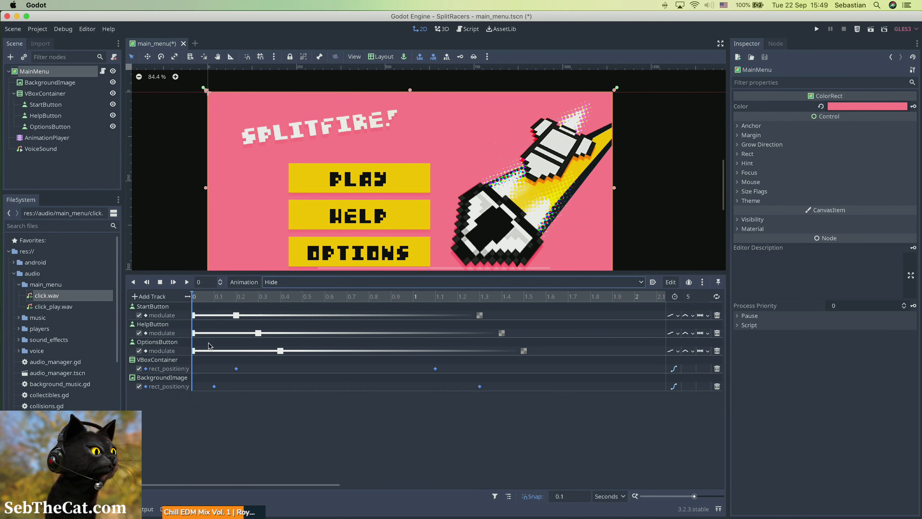
Step: Add a MainMenu color property track to the Hide animation with a pink key at 0
click(156, 297)
click(174, 312)
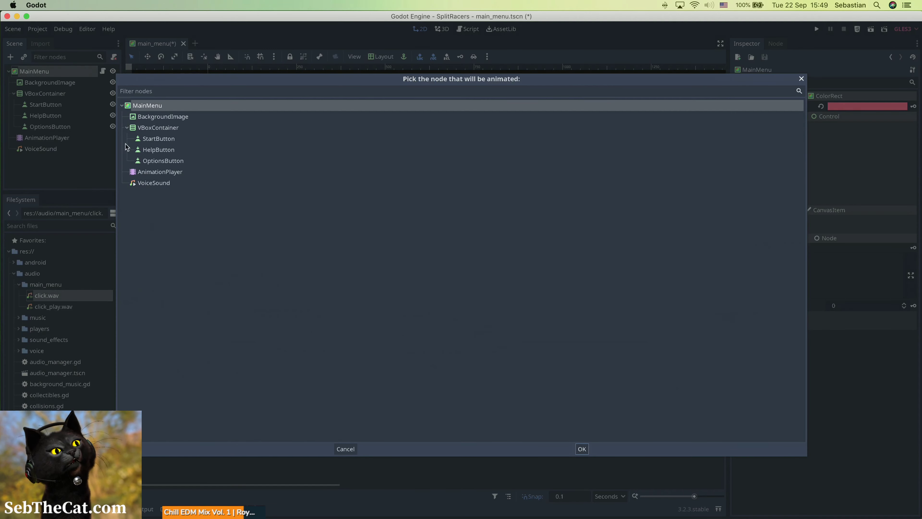
double_click(147, 106)
double_click(209, 184)
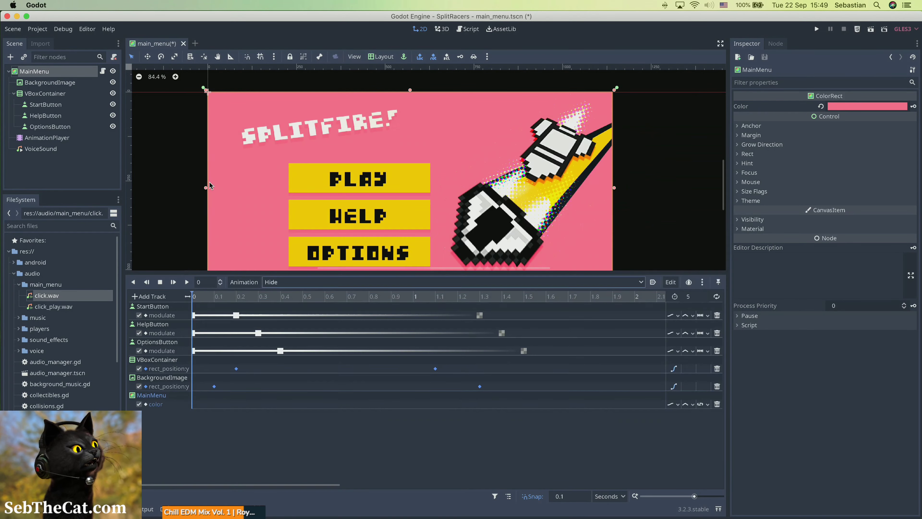
right_click(193, 406)
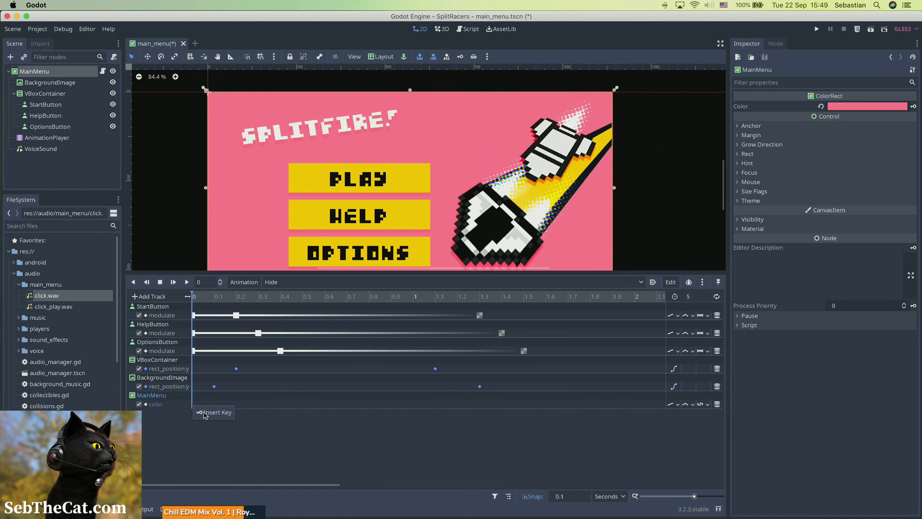
click(212, 413)
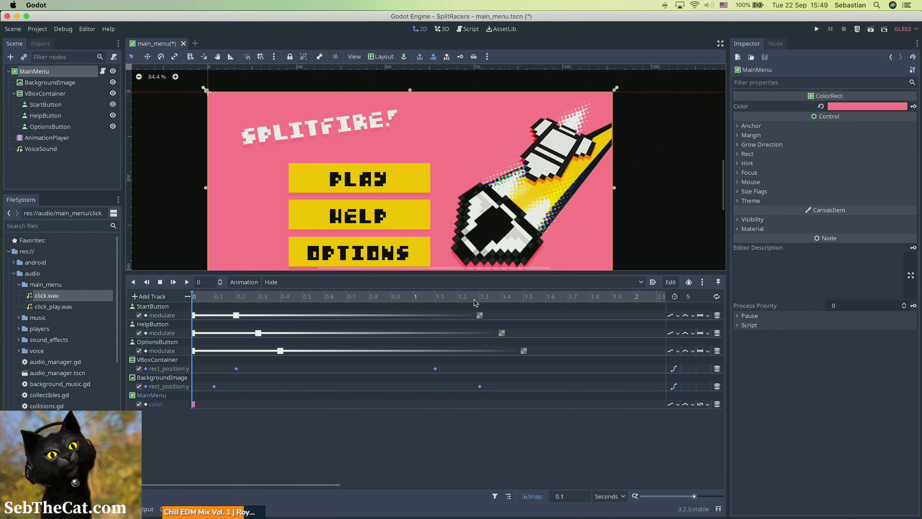
Step: Insert color keys at 1.2 s and near 1.7 s, dragging the last toward 2 s
click(457, 297)
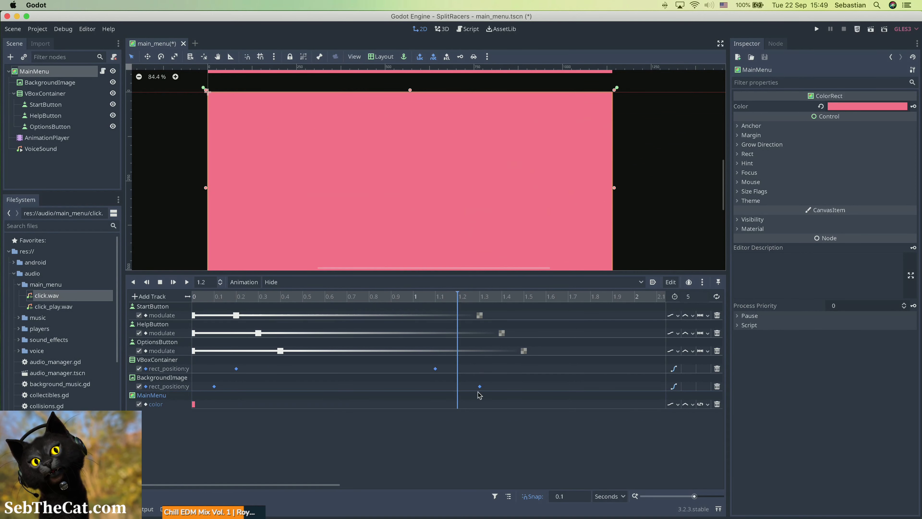
right_click(457, 406)
click(474, 413)
right_click(568, 407)
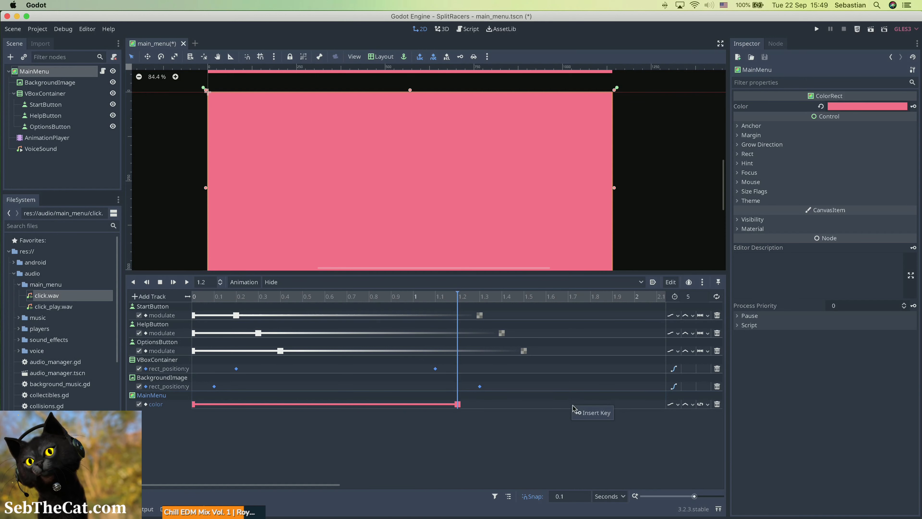
click(581, 412)
drag(568, 404, 650, 408)
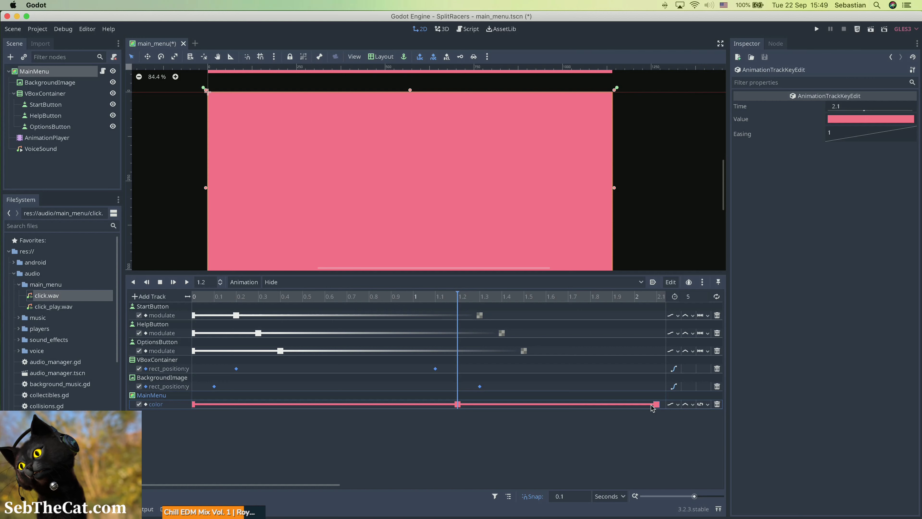
Step: Set the animation length to 2 seconds with the final color key sitting at 2 s
click(697, 300)
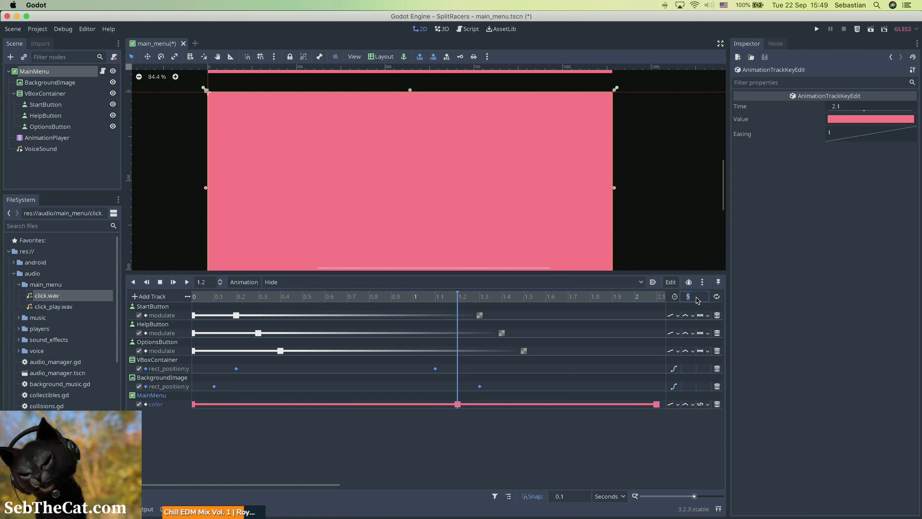
text(3)
key(Return)
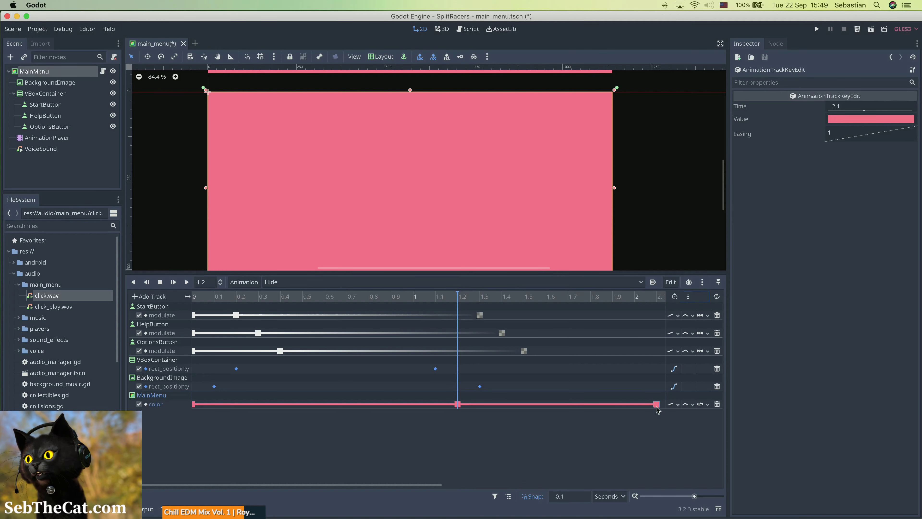
drag(657, 404, 644, 405)
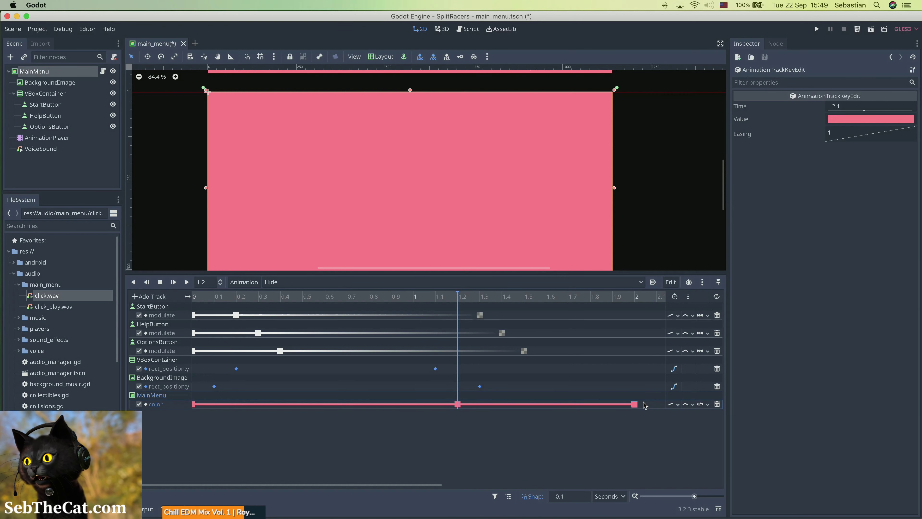
click(690, 297)
text(2)
key(Return)
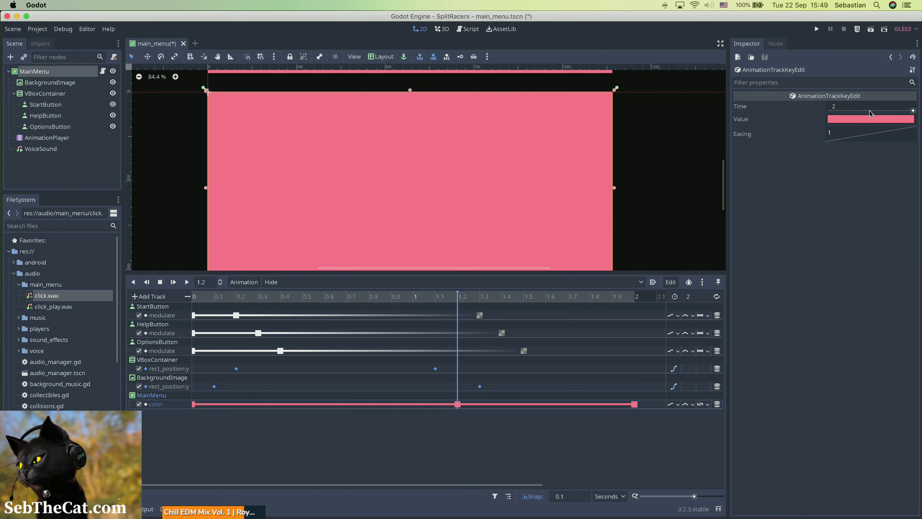
Step: Make the 2 s color key fully transparent (alpha 0) and ease the 1.2 s key to 3.03
click(870, 119)
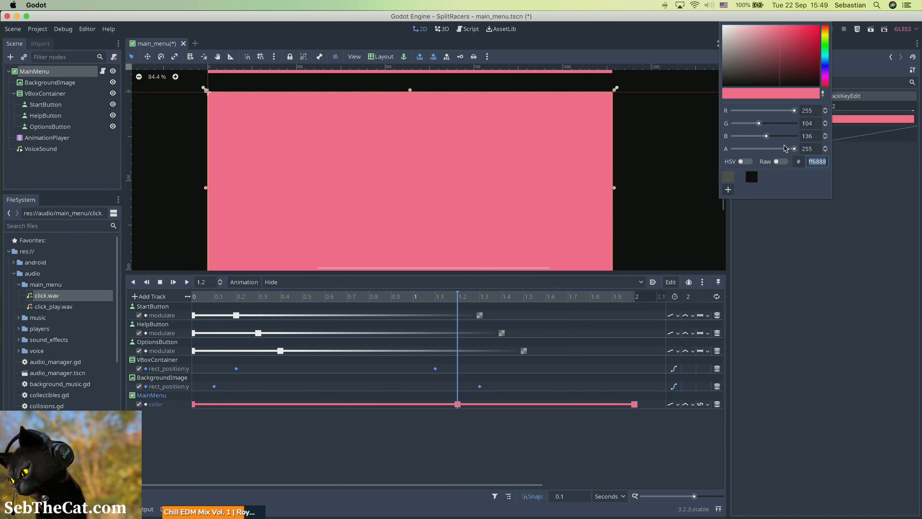
drag(794, 149, 721, 153)
click(597, 339)
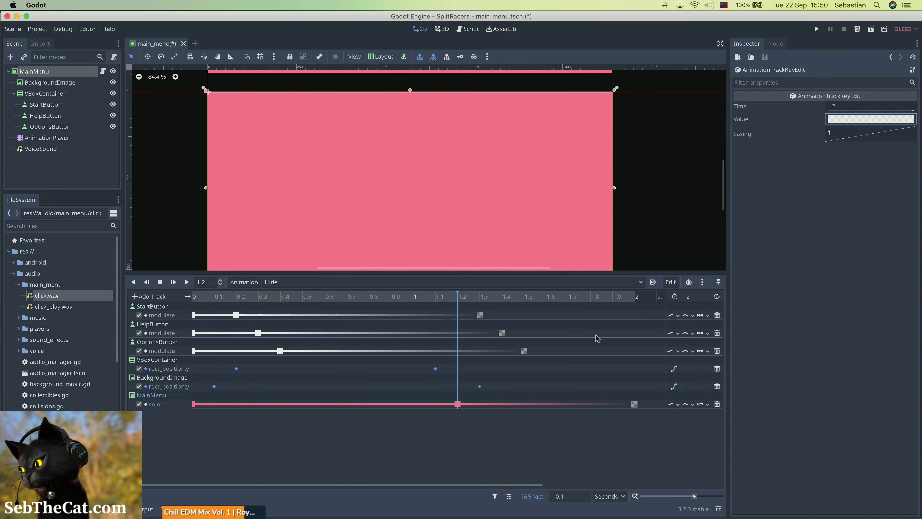
click(457, 403)
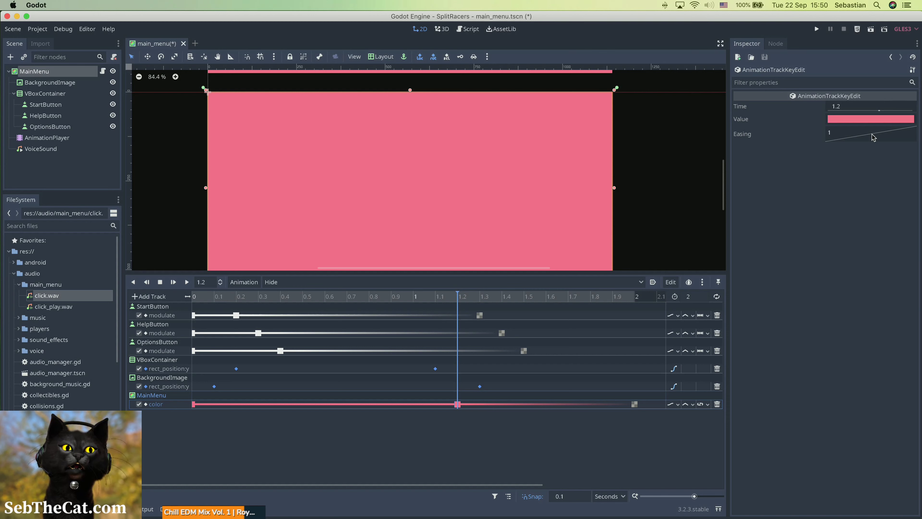
drag(872, 137, 879, 140)
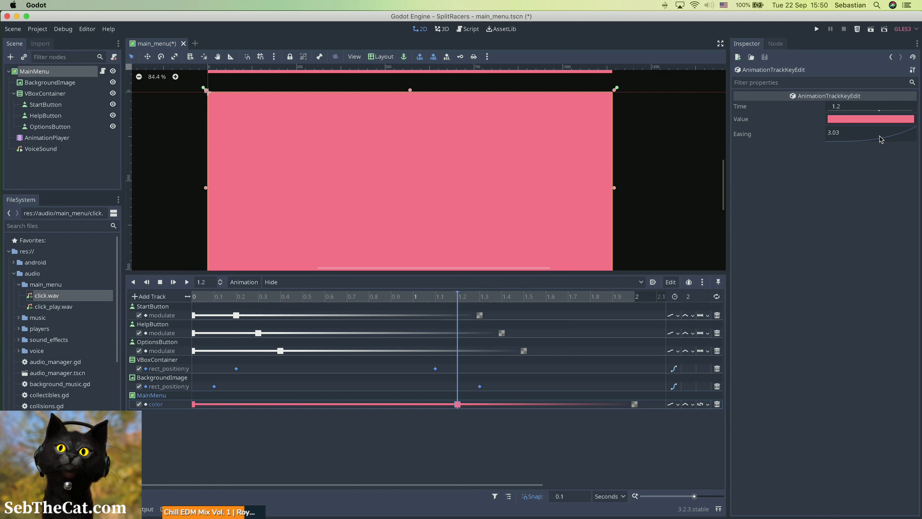
Step: Replay the Hide fade animation four times from the start, then save main_menu.tscn
click(174, 282)
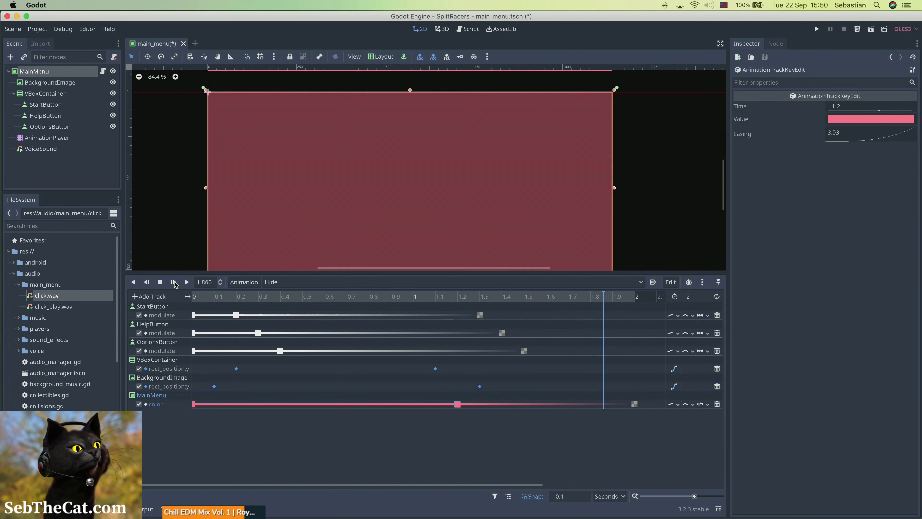
click(173, 282)
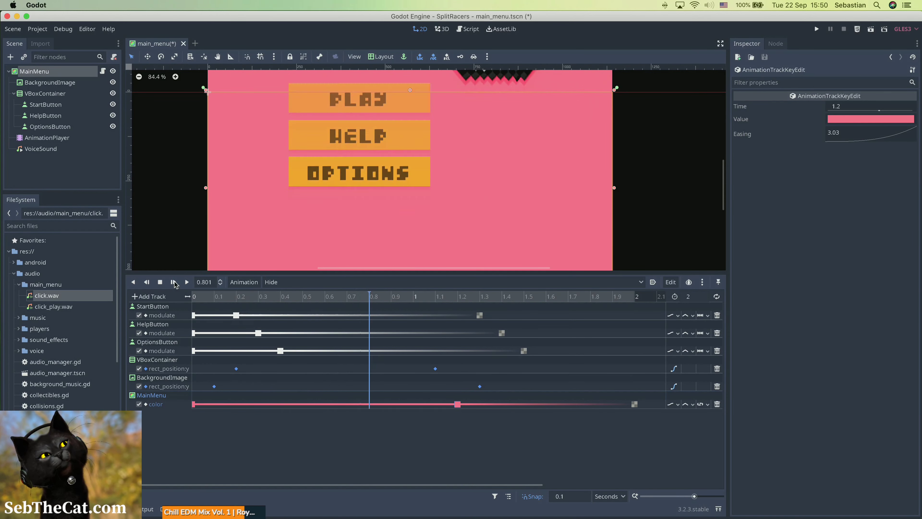
click(174, 282)
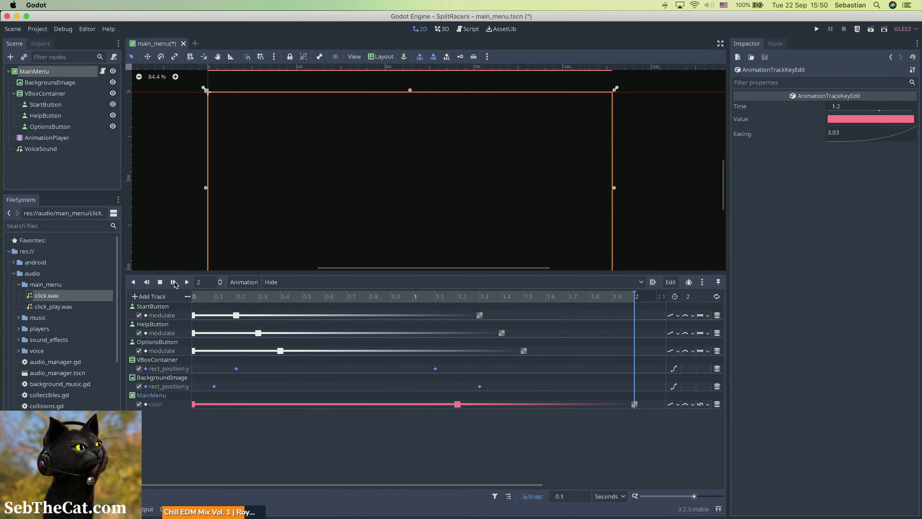
click(174, 282)
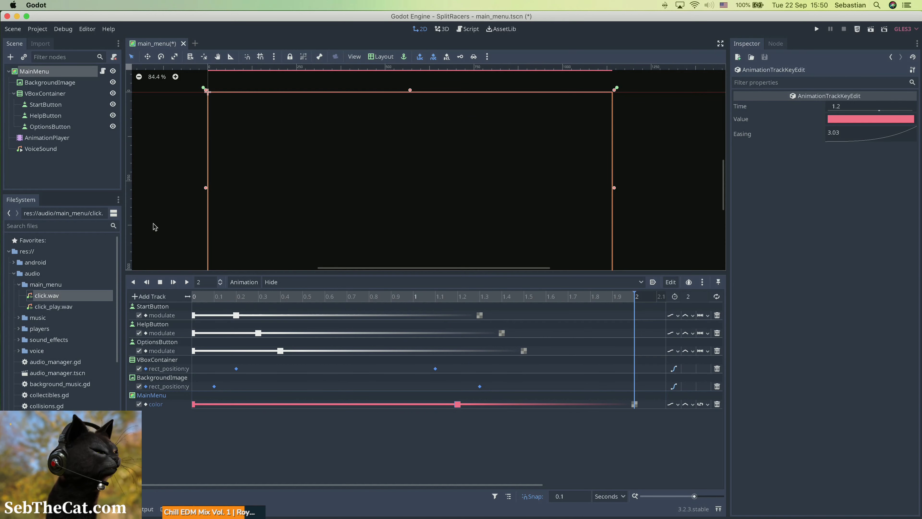
key(super+s)
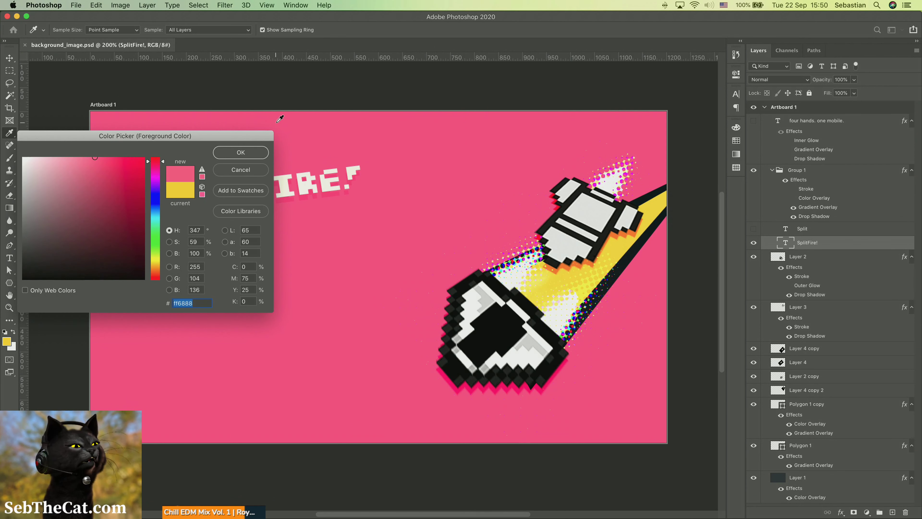
Step: Accept pink ff6888 as the foreground colour and choose File > Save As
click(232, 155)
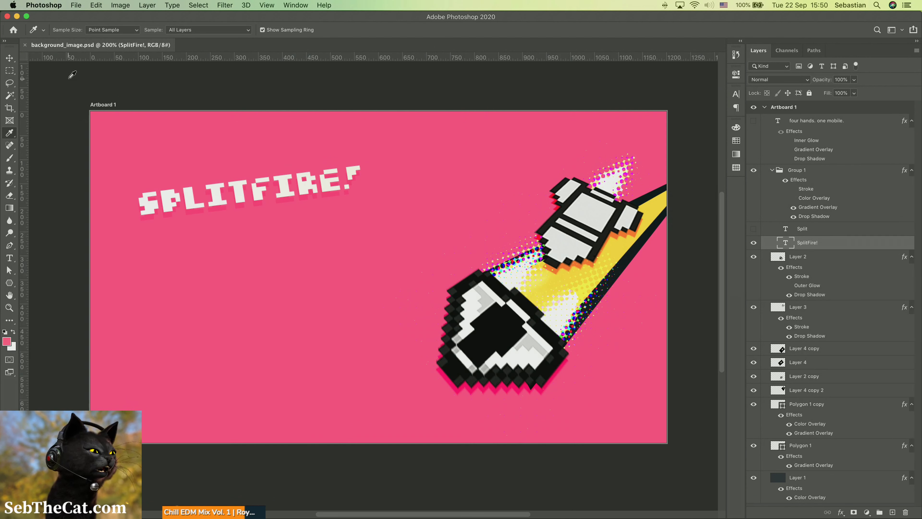
click(78, 6)
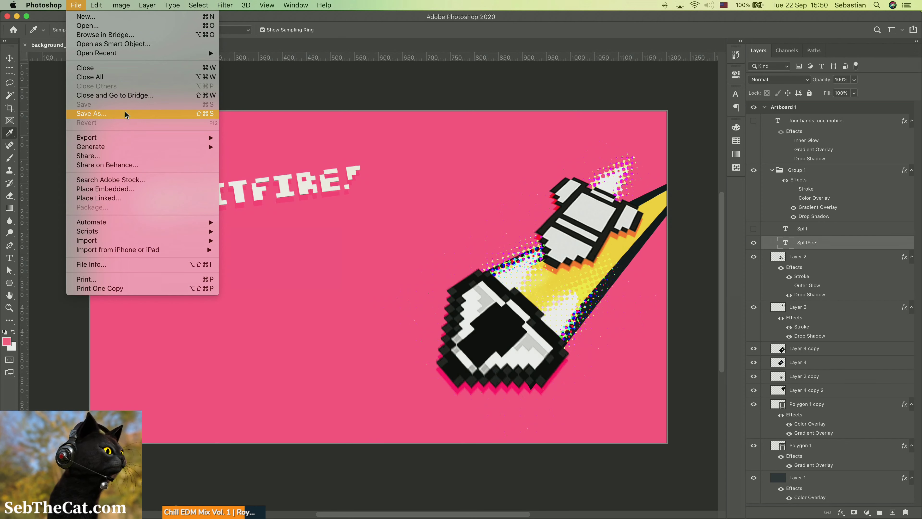
click(382, 114)
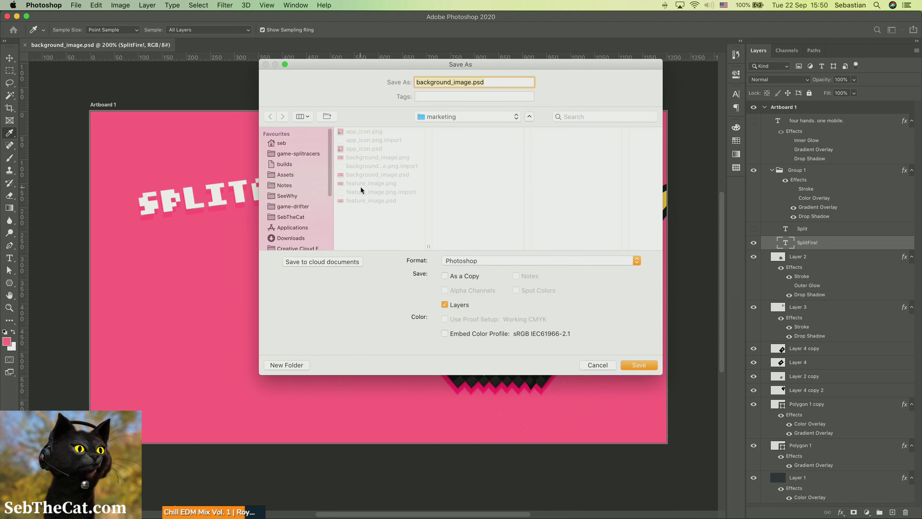
Step: Replace the file name with splash_screen and save it as splash_screen.psd in the marketing folder
click(464, 82)
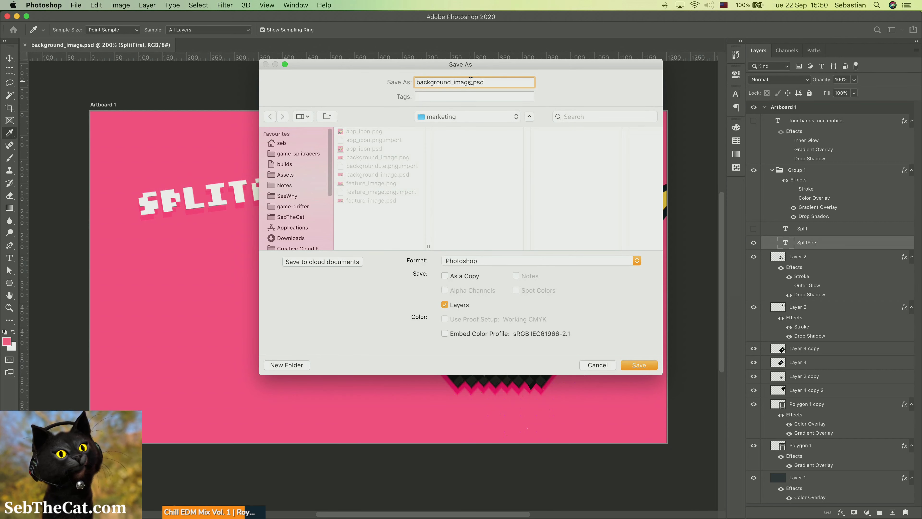
drag(470, 81, 356, 81)
text(splash)
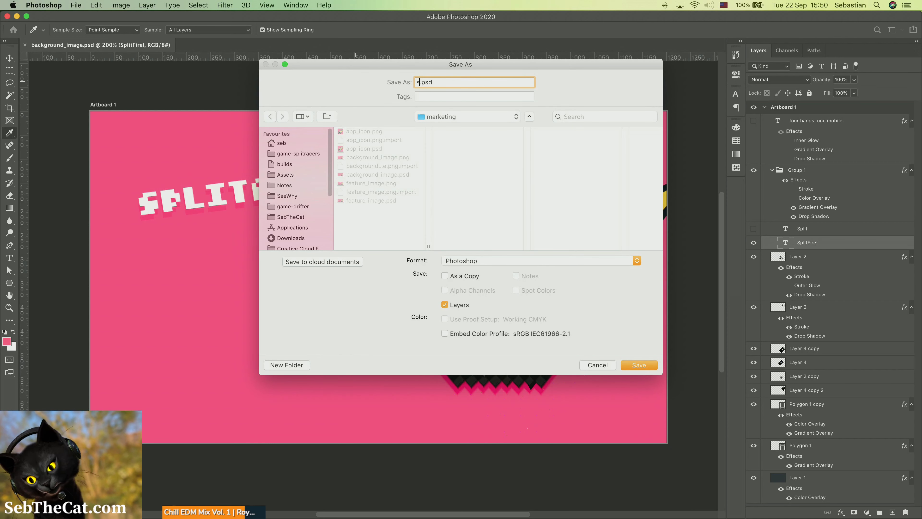
text(_screen)
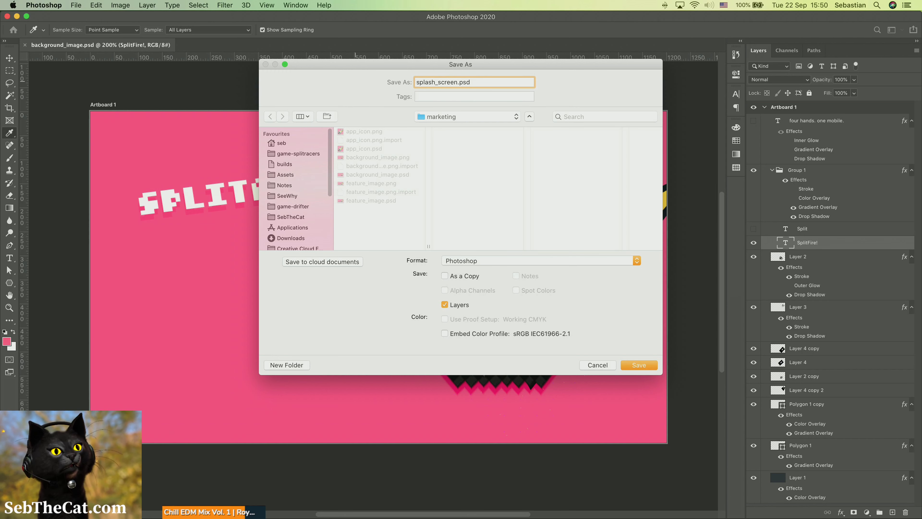
key(Return)
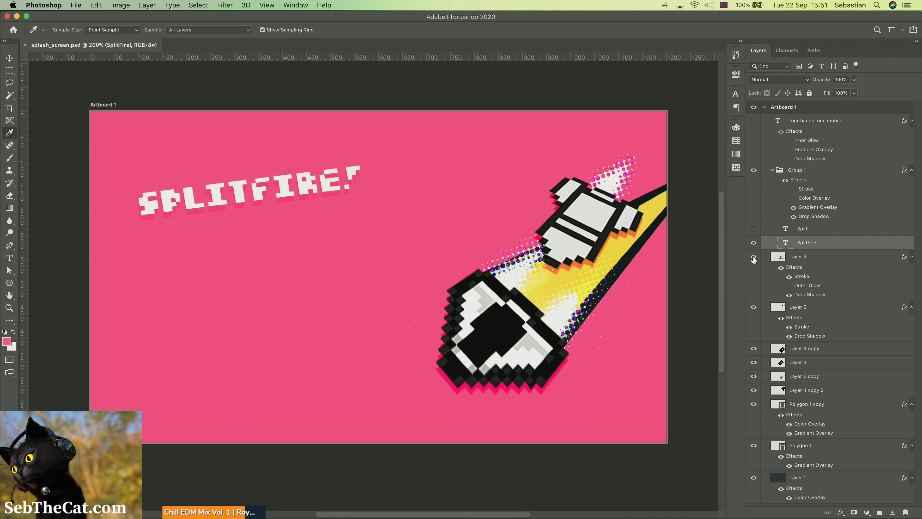
Step: Delete the rocket artwork layers from Layer 2 down to Polygon 1
click(856, 259)
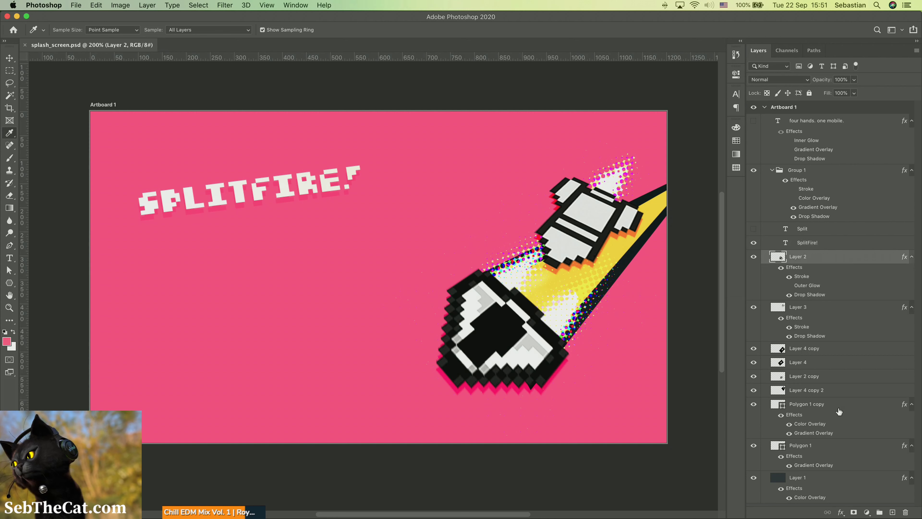
shift+click(844, 450)
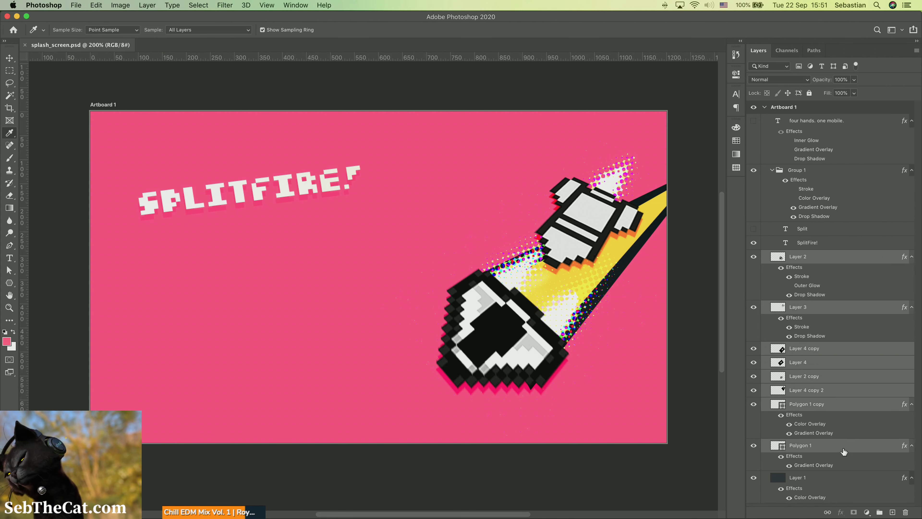
key(BackSpace)
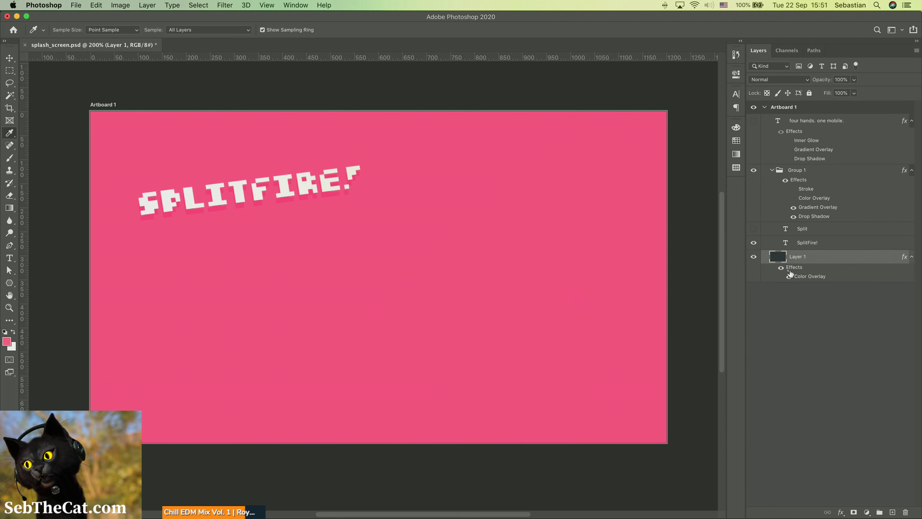
Step: Select all of the SPLITFIRE! title text with the Type tool and commit it
key(t)
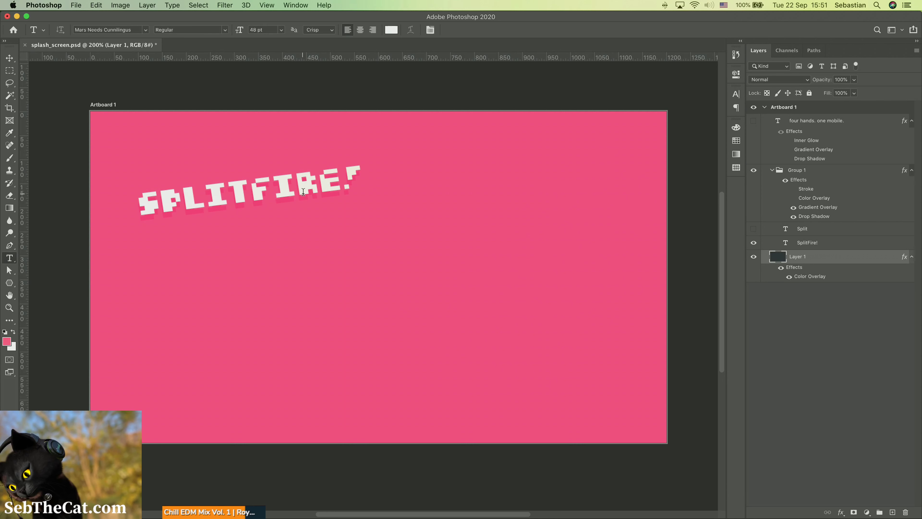
click(308, 189)
drag(347, 178, 135, 181)
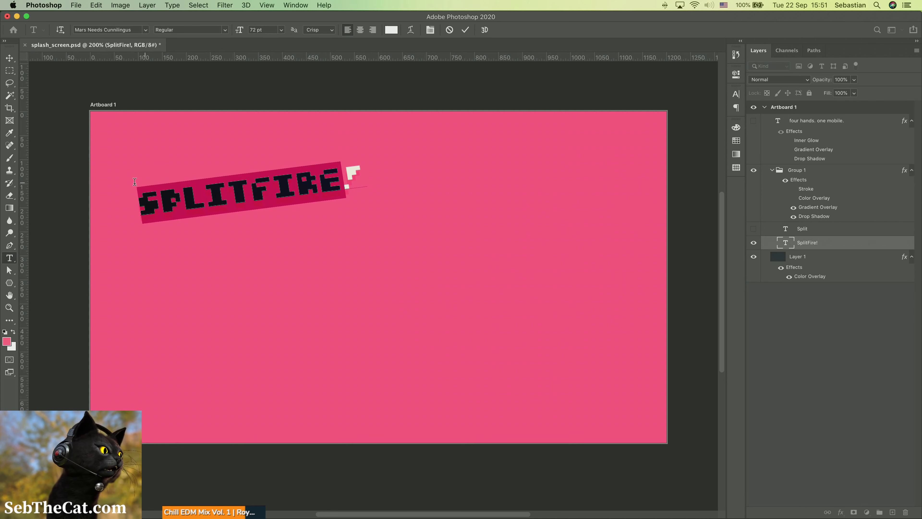
key(super+a)
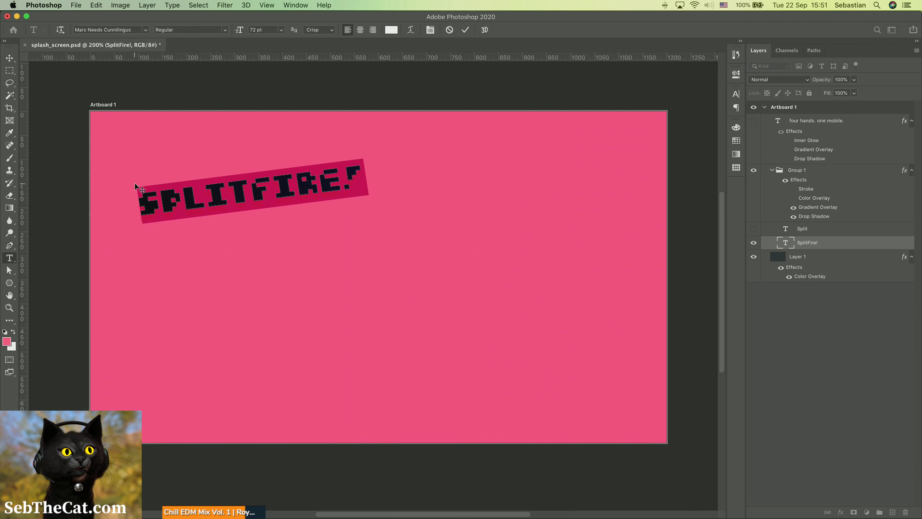
click(805, 242)
right_click(805, 243)
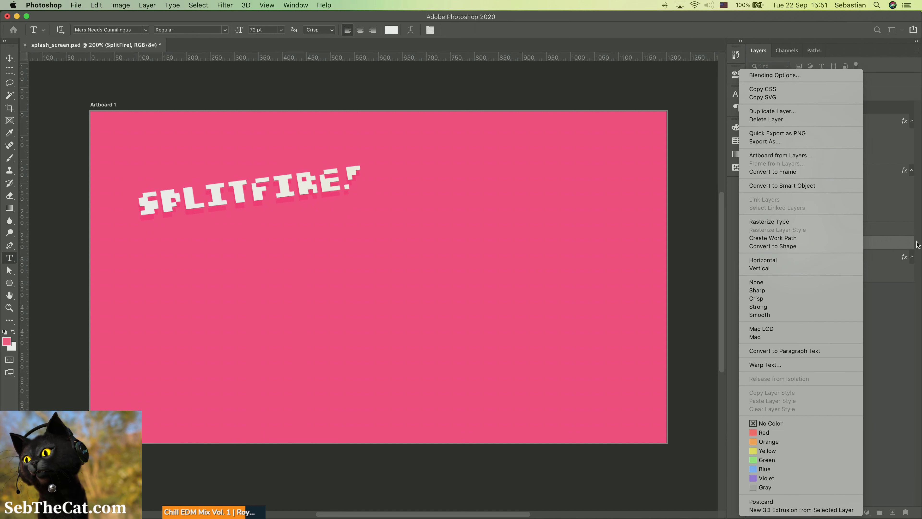
key(Escape)
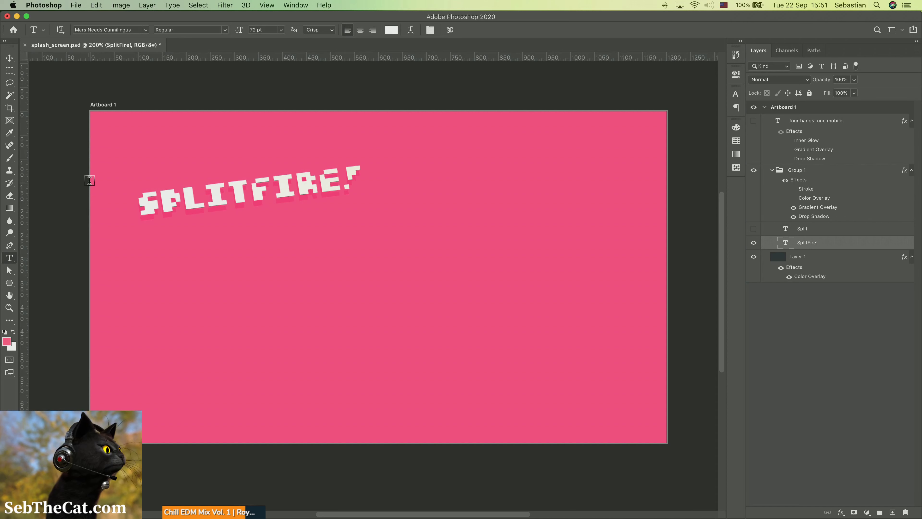
Step: Draw a paragraph text box across the artboard, type the COMYUNE title, and hide SplitFire!
drag(90, 182, 665, 261)
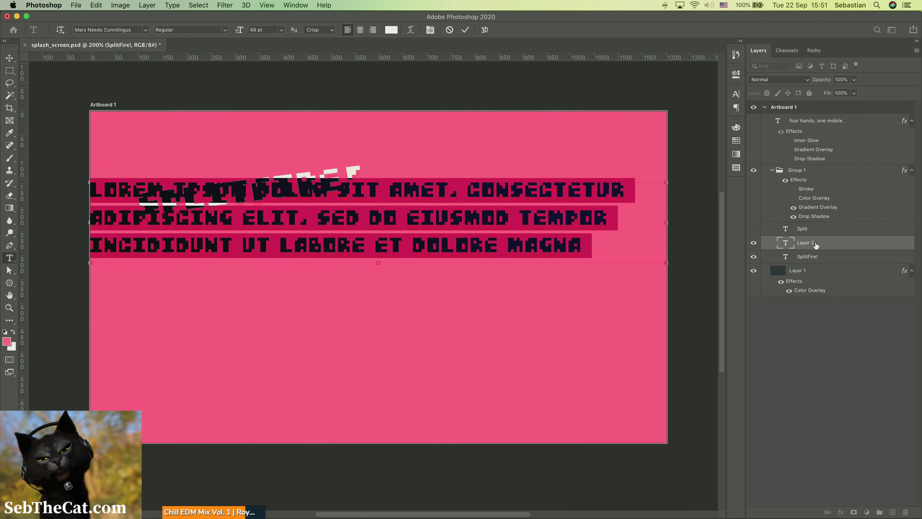
text(COMMUNI)
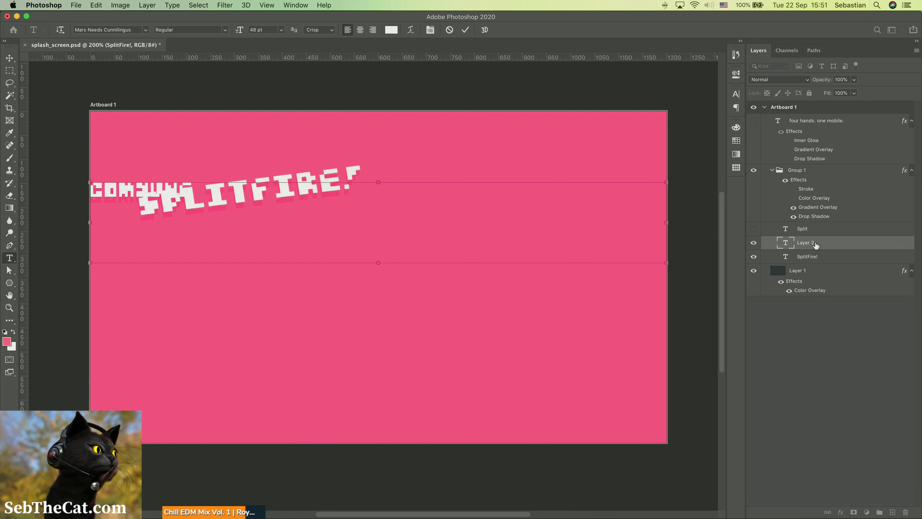
click(815, 245)
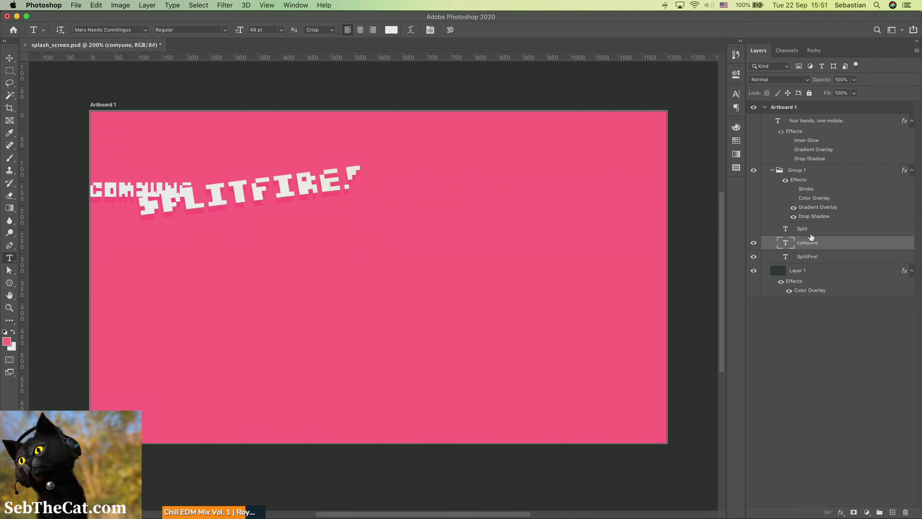
click(754, 256)
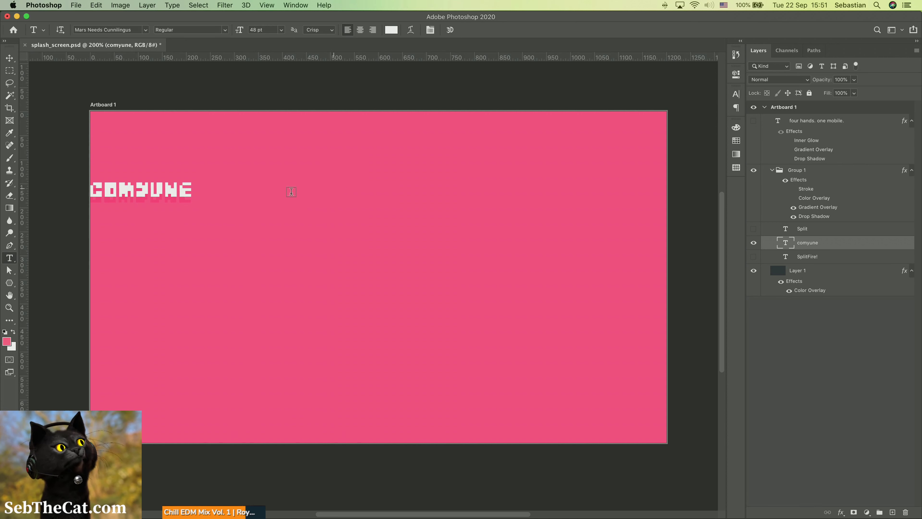
Step: Centre-align the title and add a second line reading 'tech'
click(136, 190)
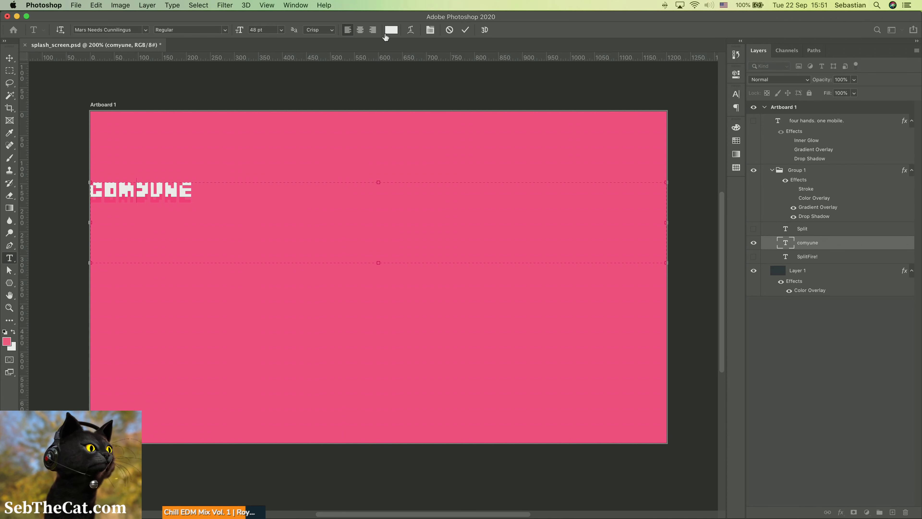
click(360, 30)
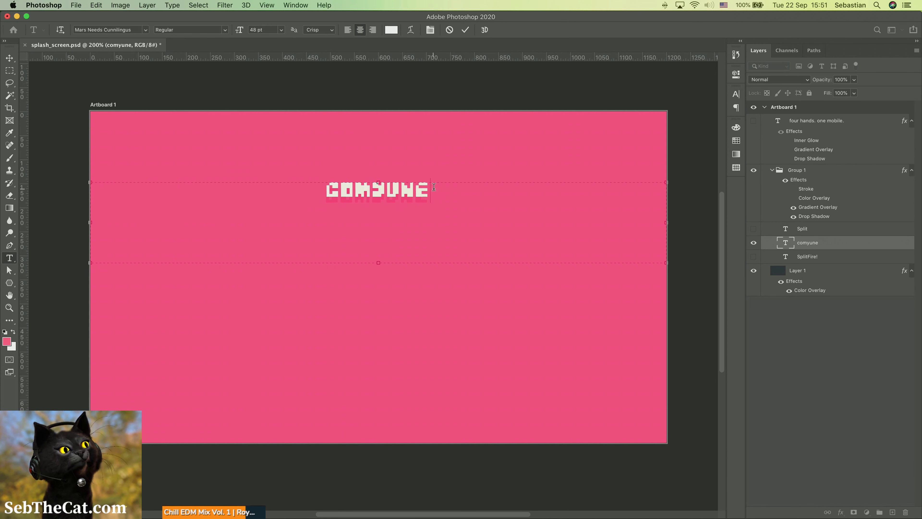
key(Return)
text(tech)
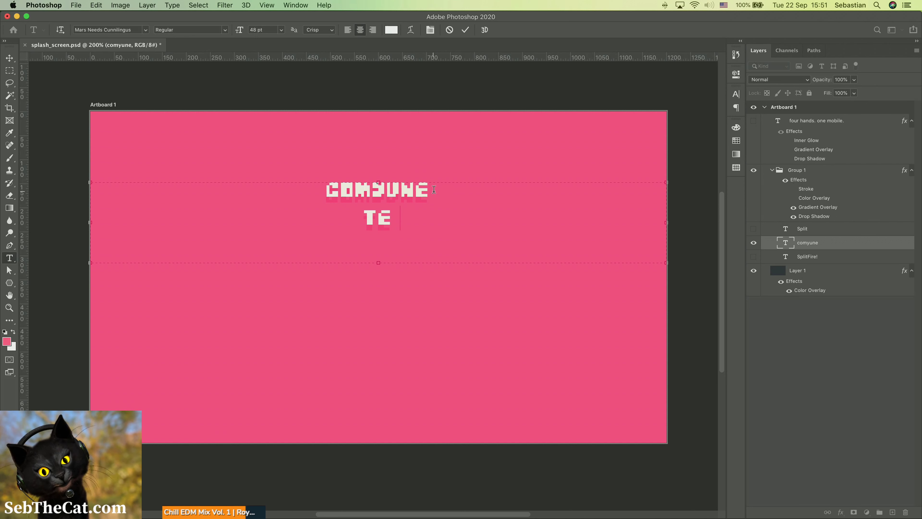
key(super+Return)
Step: Nudge the two-line title downward with the Move tool and Shift+arrow keys
key(v)
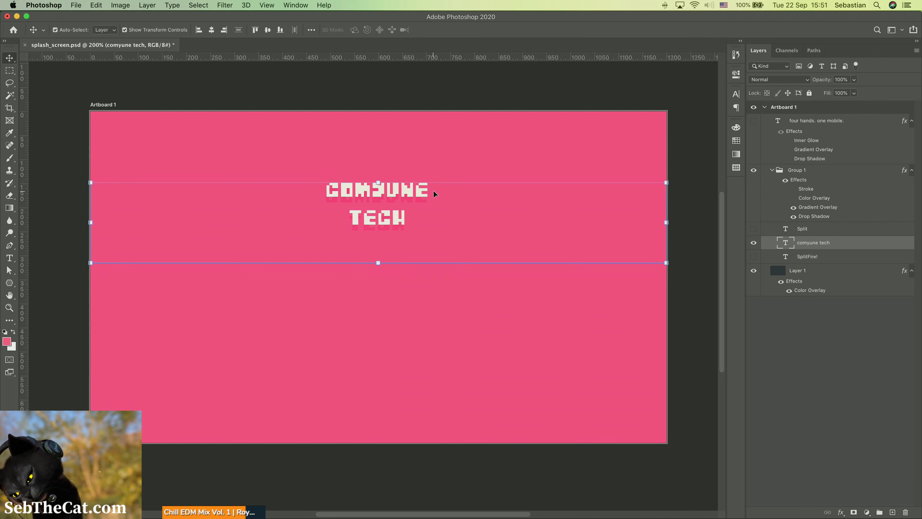
key(shift+Down)
key(shift+Down)
key(shift+Down)
key(shift+Down)
key(shift+Down)
key(shift+Down)
key(shift+Down)
key(shift+Down)
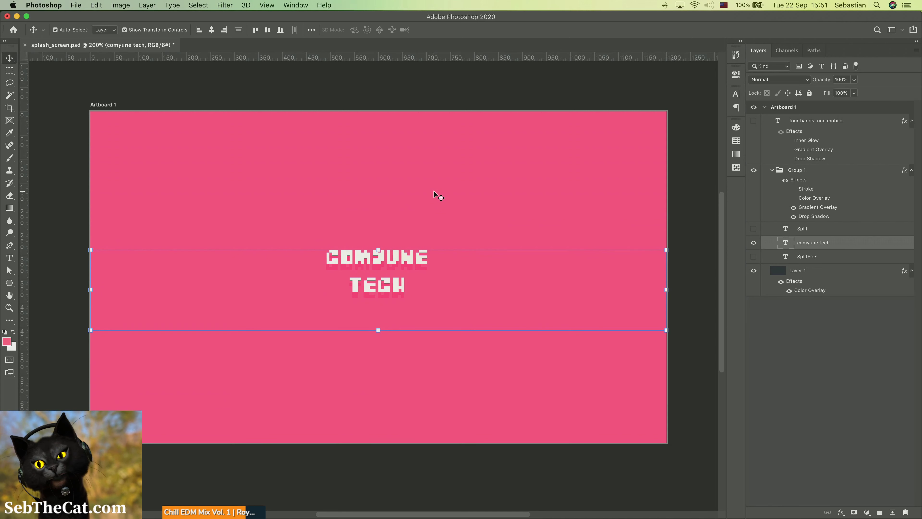
key(m)
key(v)
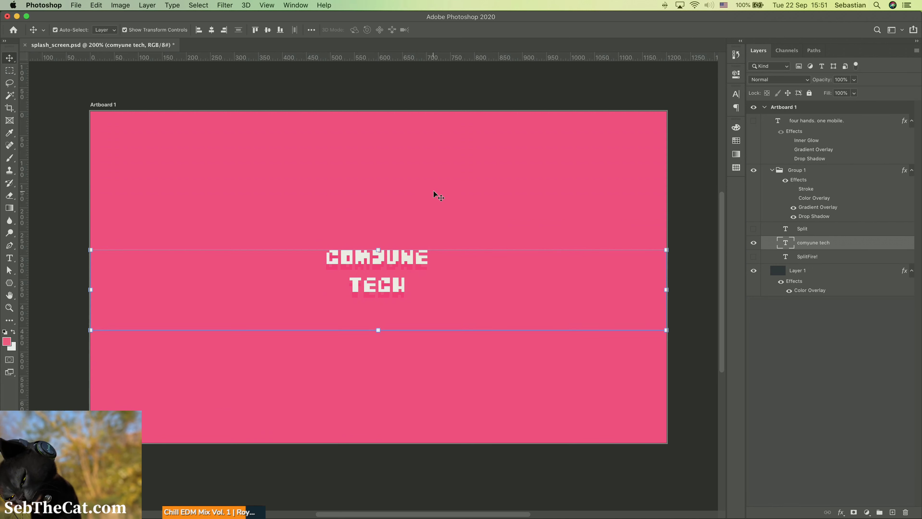
key(shift+Down)
key(shift+Down)
key(shift+Down)
key(shift+Down)
key(shift+Up)
key(shift+Up)
key(shift+Up)
key(shift+Up)
key(shift+Up)
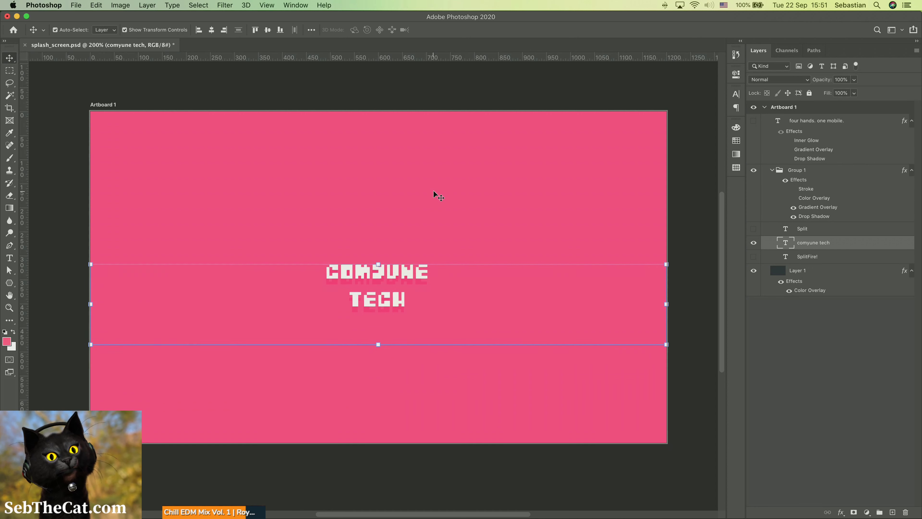
key(shift+Down)
key(shift+Down)
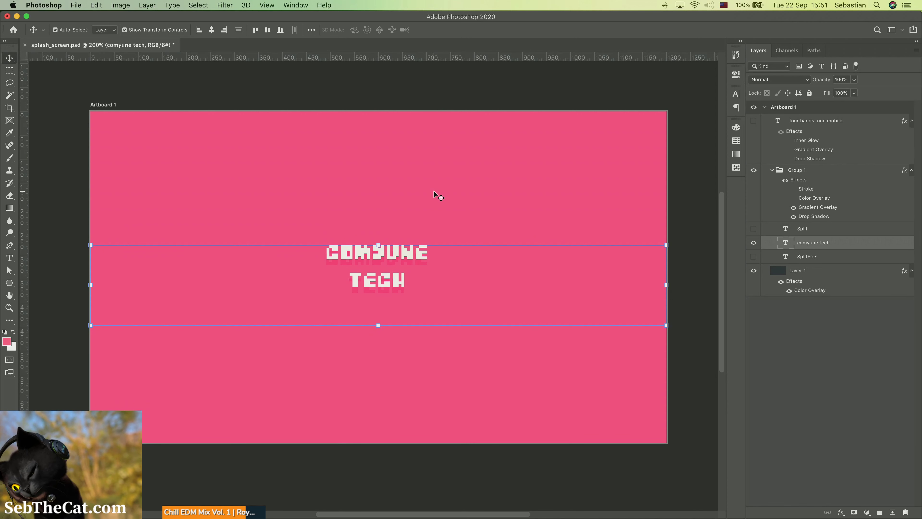
Step: Stretch the COMYUNE TECH text box to span the artboard's full height
key(t)
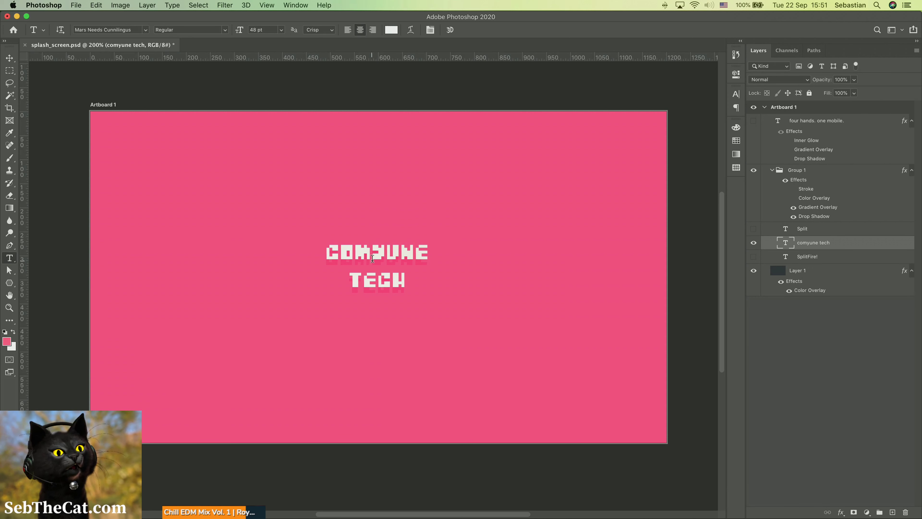
click(371, 255)
drag(378, 245, 382, 110)
drag(378, 325, 368, 442)
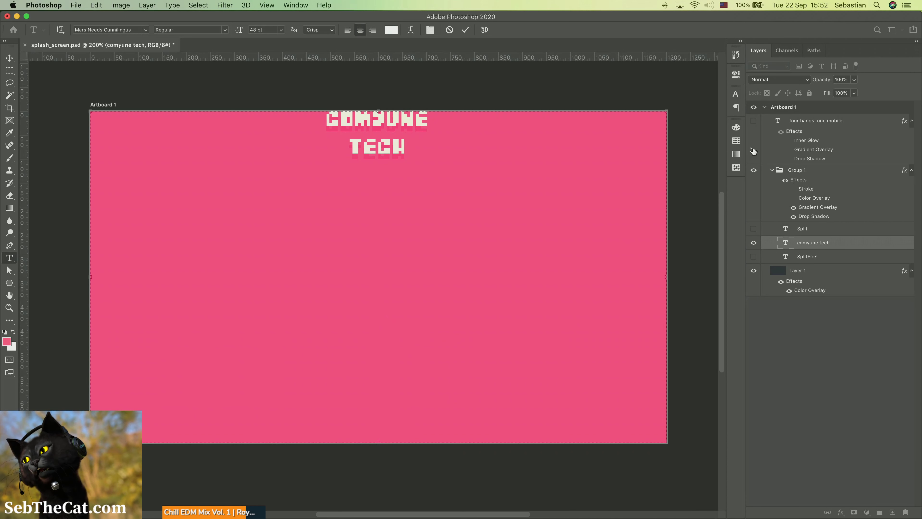
Step: Review paragraph and character settings, then shrink the box from the top to 1200 × 262 px
click(736, 108)
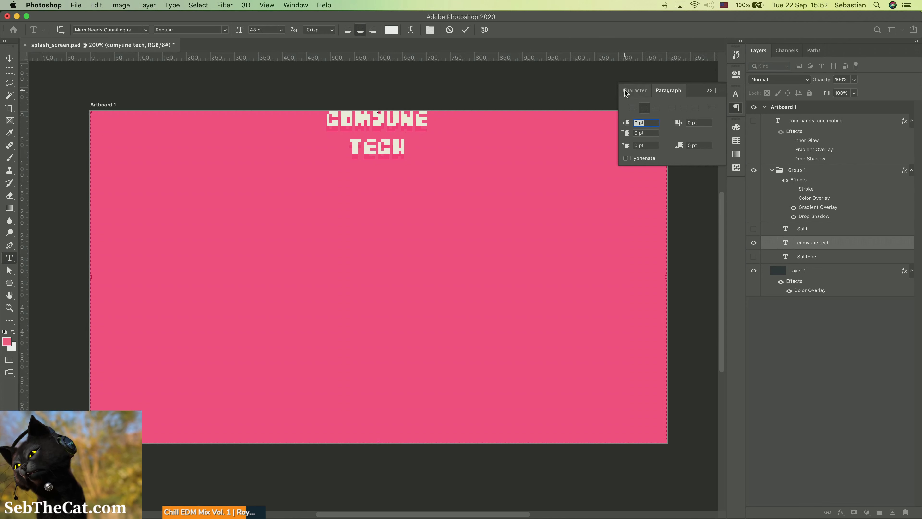
click(721, 91)
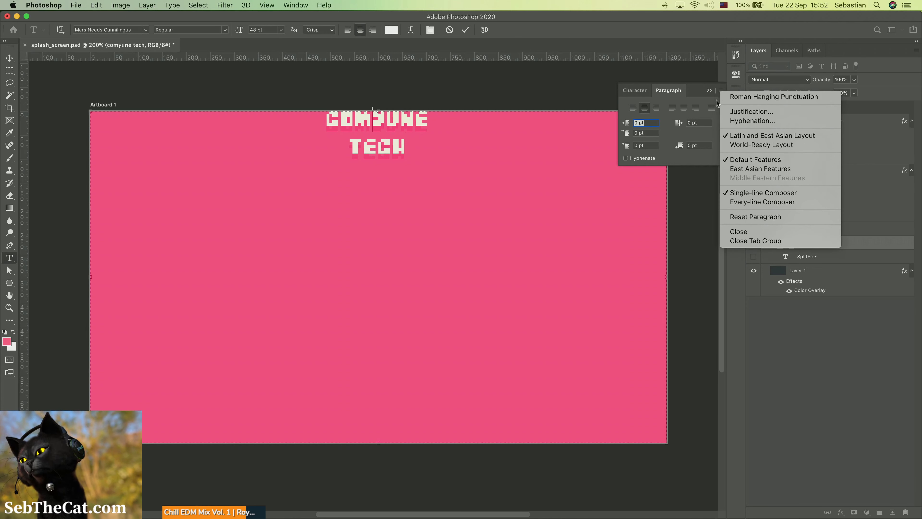
click(680, 165)
click(635, 90)
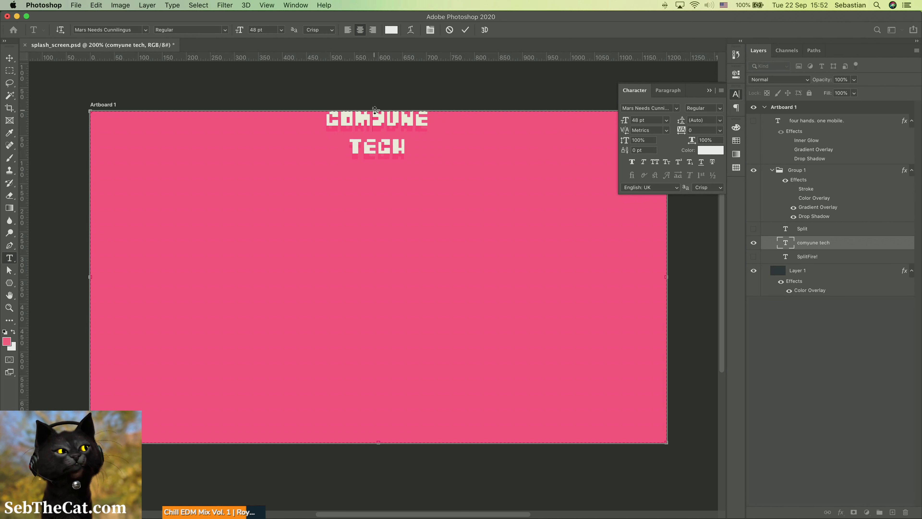
drag(377, 111, 348, 316)
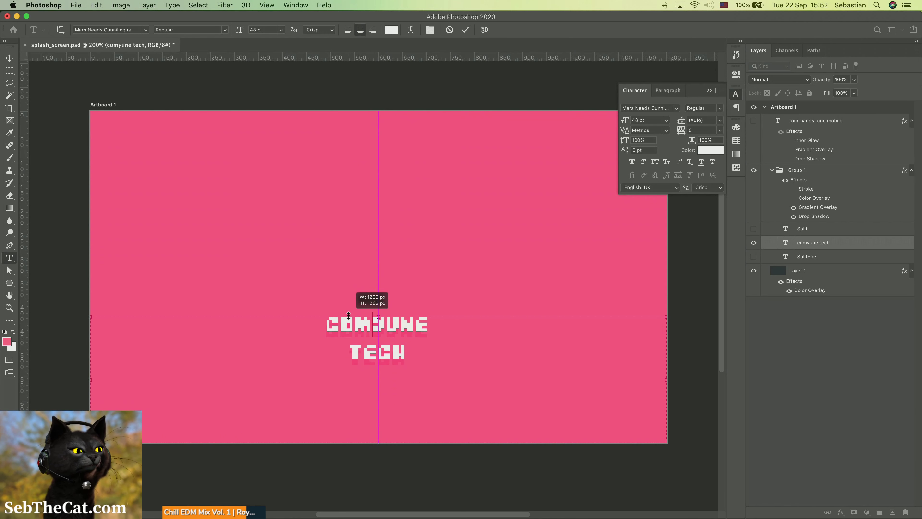
key(Escape)
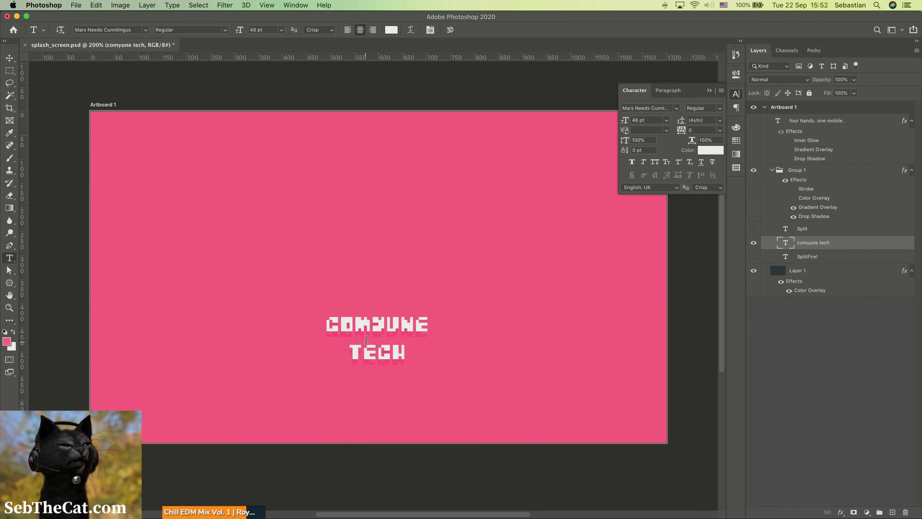
Step: Join COMYUNE and TECH onto one line and move the title about 100 px lower
click(351, 348)
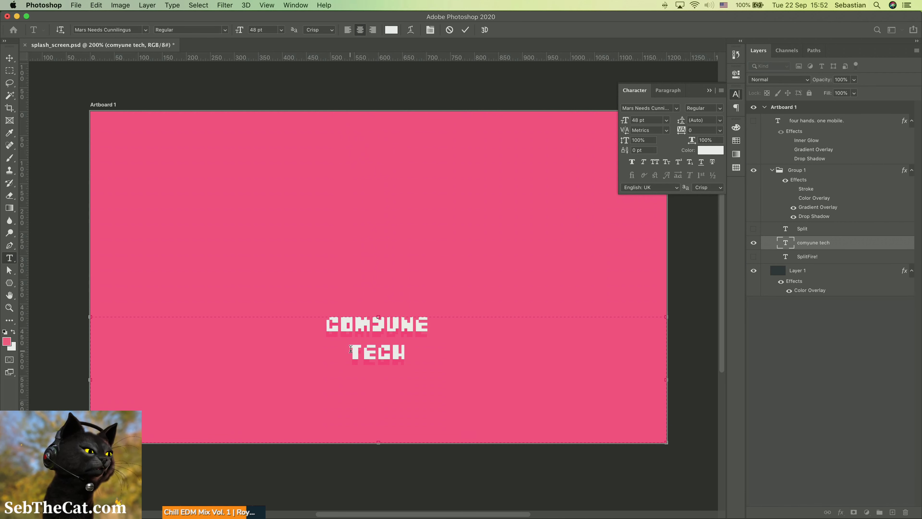
key(BackSpace)
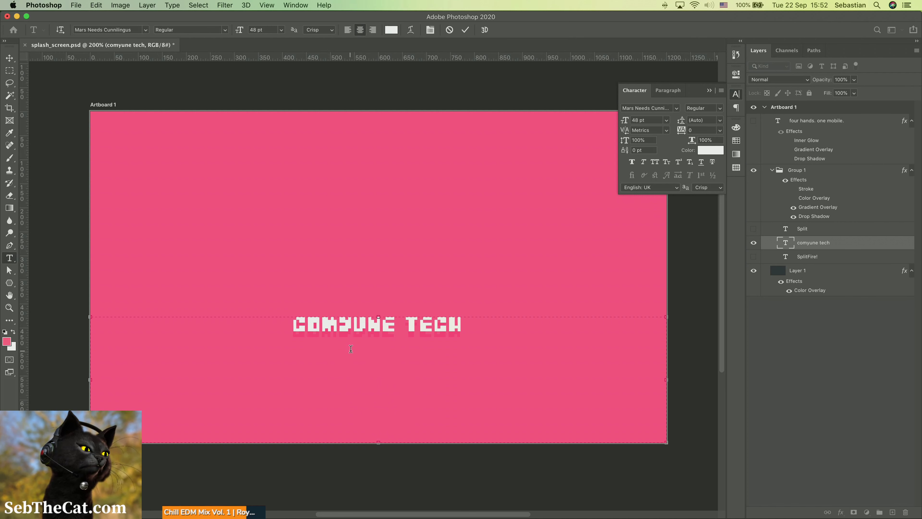
key(super+Return)
click(363, 327)
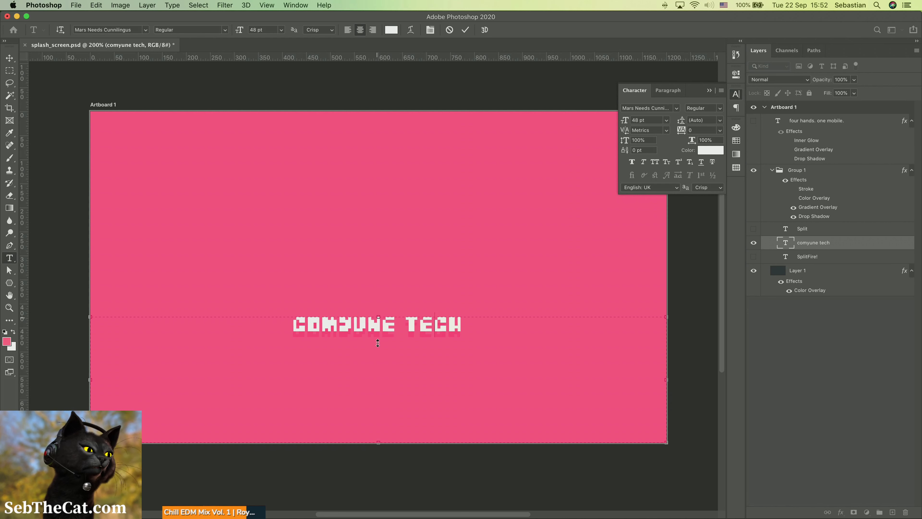
drag(378, 343, 378, 379)
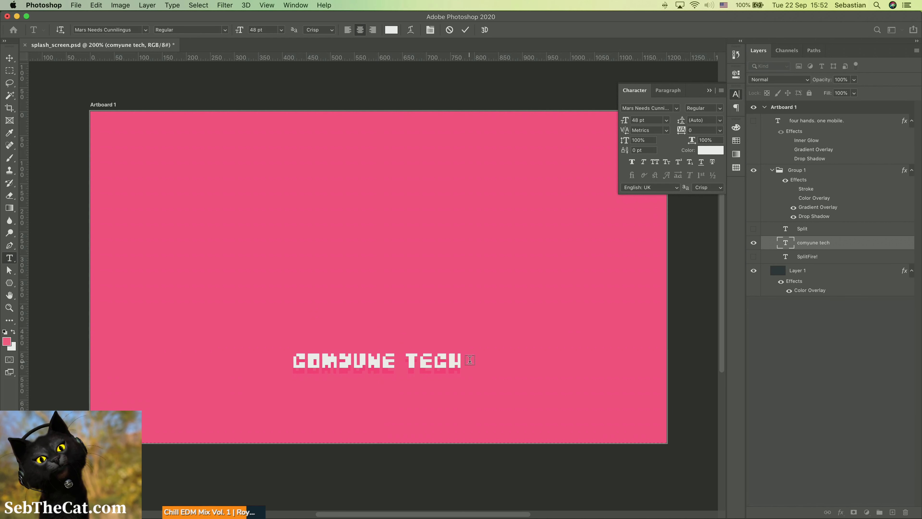
key(super+Return)
Step: Replace the trailing dots with ': splitfire', making the title COMYUNE TECH > SPLITFIRE
click(454, 360)
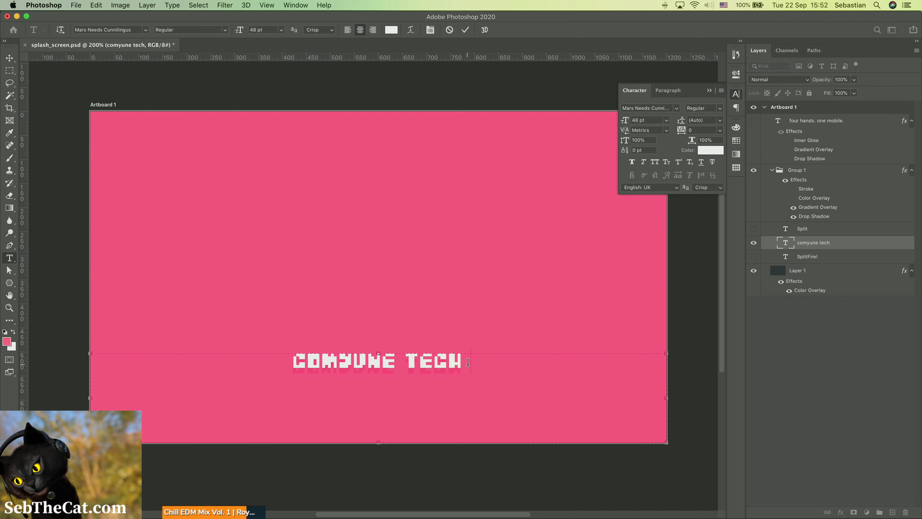
text(...)
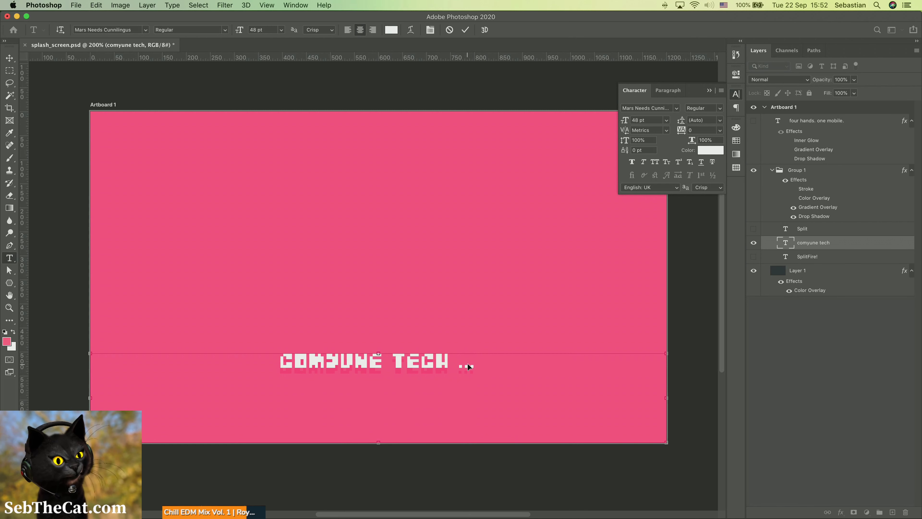
key(Right)
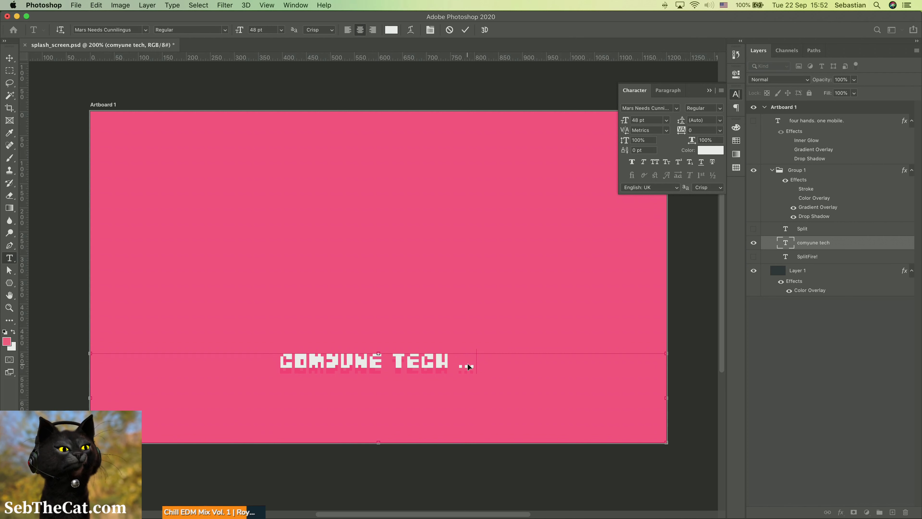
key(Delete)
key(Delete)
key(Delete)
key(BackSpace)
text(:)
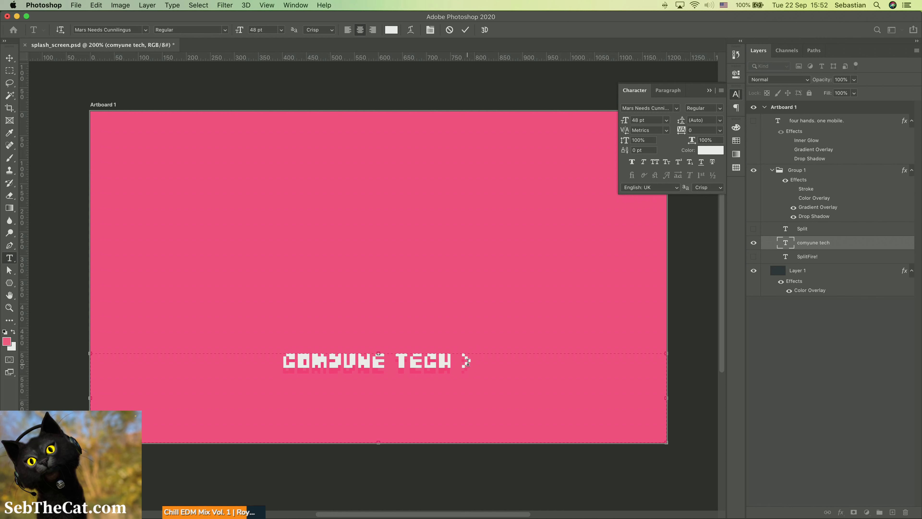
text( s)
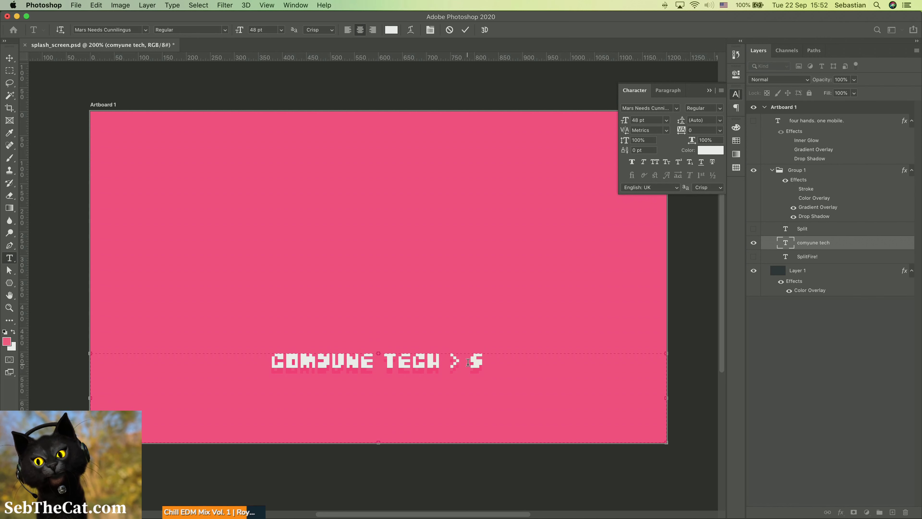
text(plit)
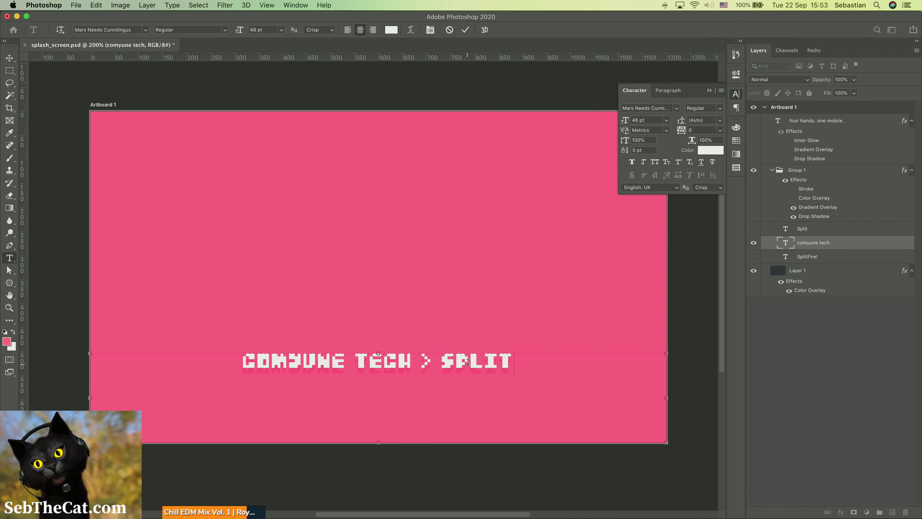
text(fire)
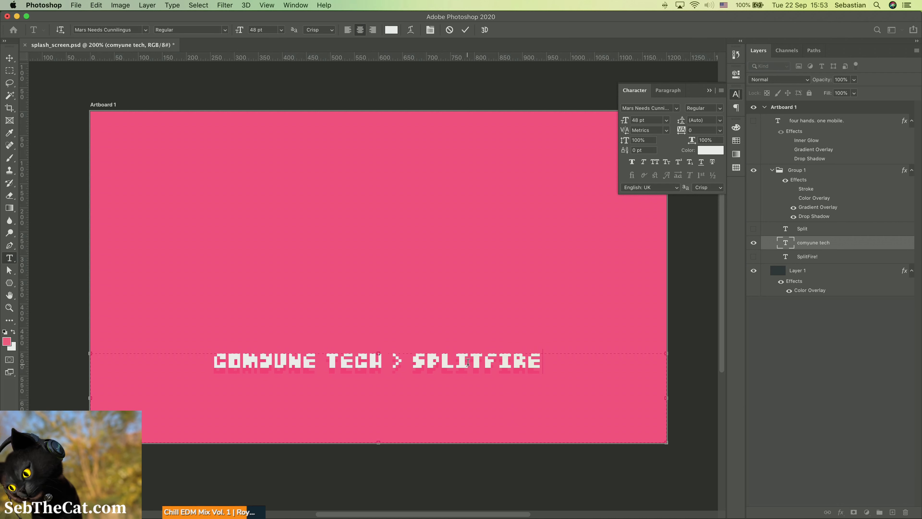
key(super+Return)
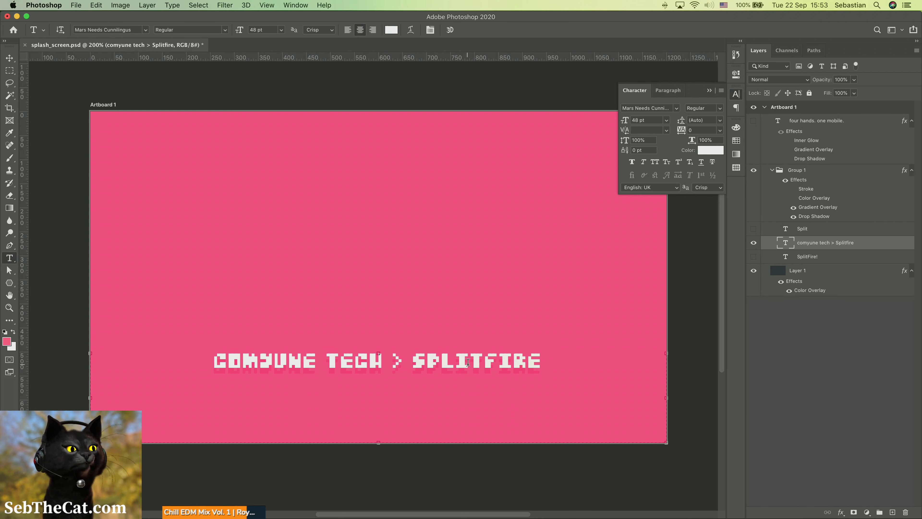
Step: Lower the title by shrinking its box from the top, then duplicate the comyune tech > Splitfire layer
click(467, 362)
drag(378, 353, 378, 384)
key(Escape)
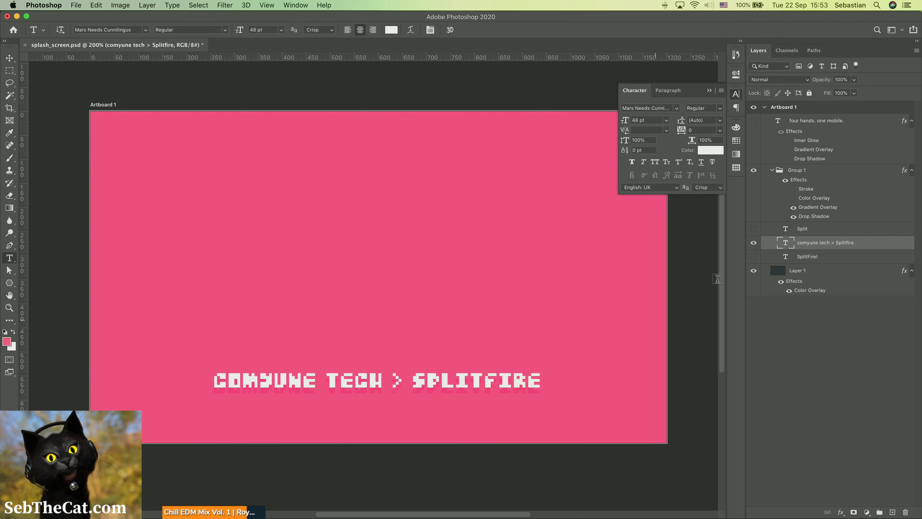
right_click(855, 246)
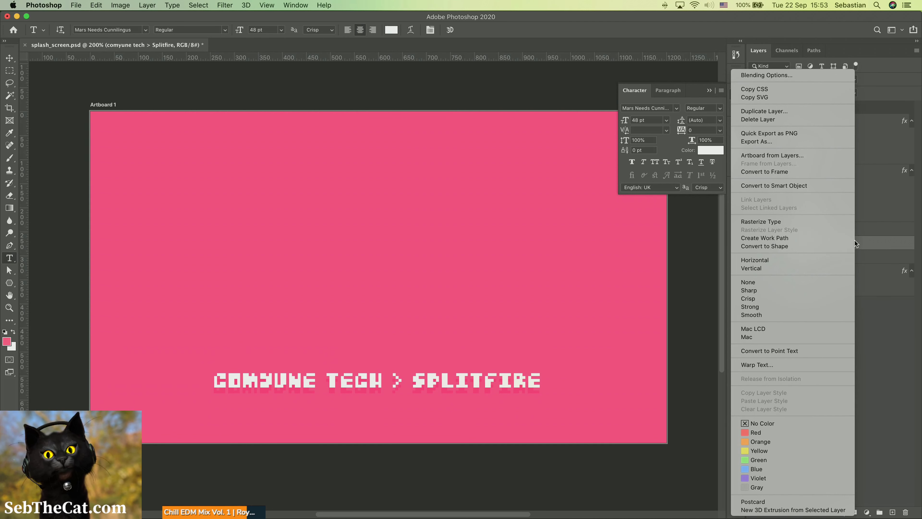
click(763, 116)
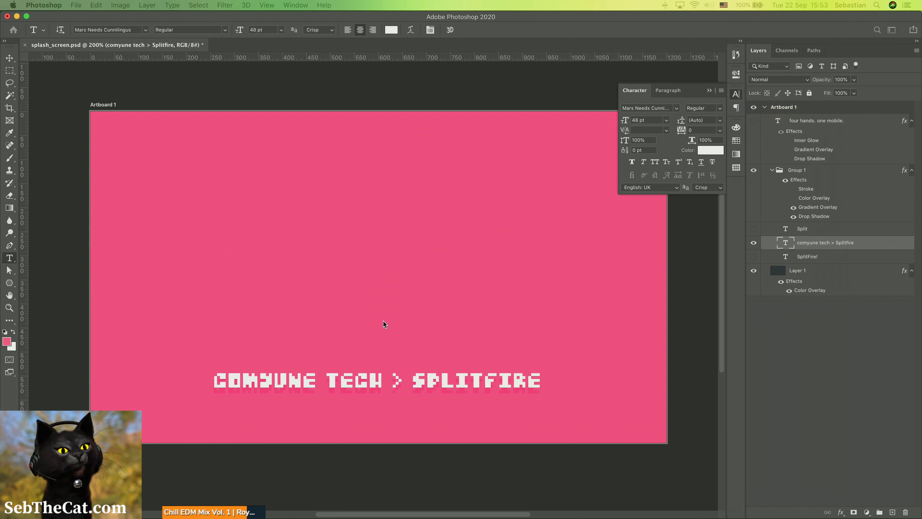
key(super+j)
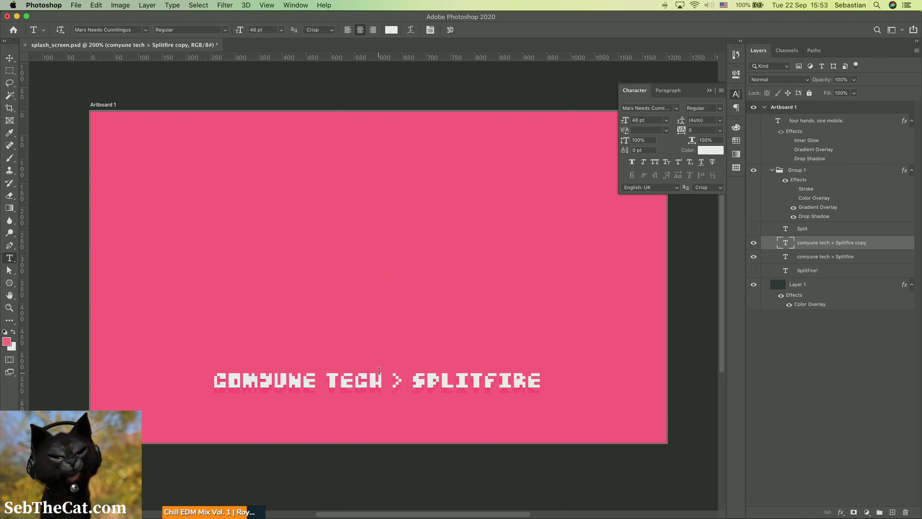
Step: Nudge the copied text line down and retype its text as '...'
key(v)
key(shift+Down)
key(shift+Down)
key(shift+Down)
key(shift+Down)
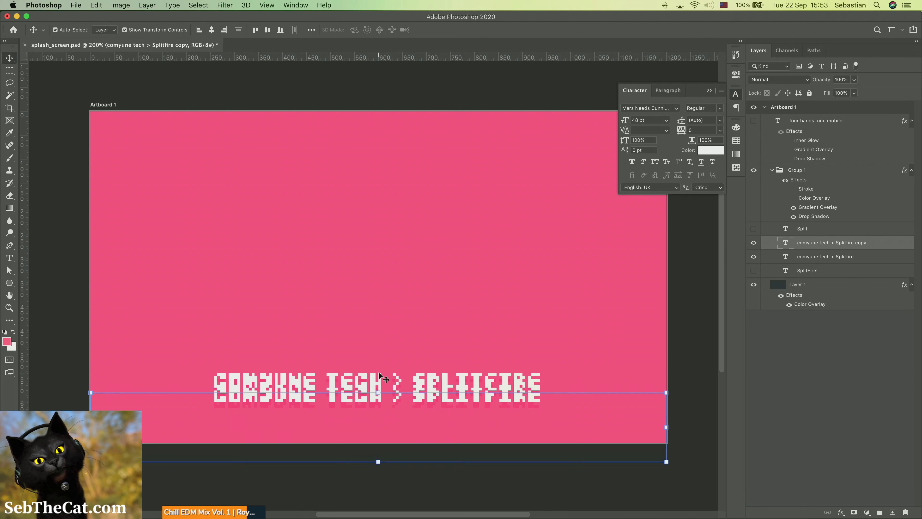
key(t)
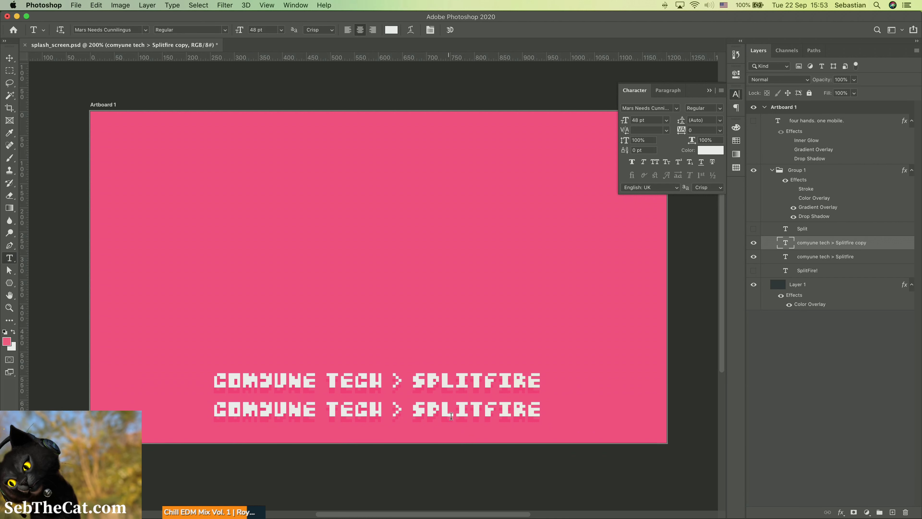
click(492, 414)
drag(573, 412, 192, 400)
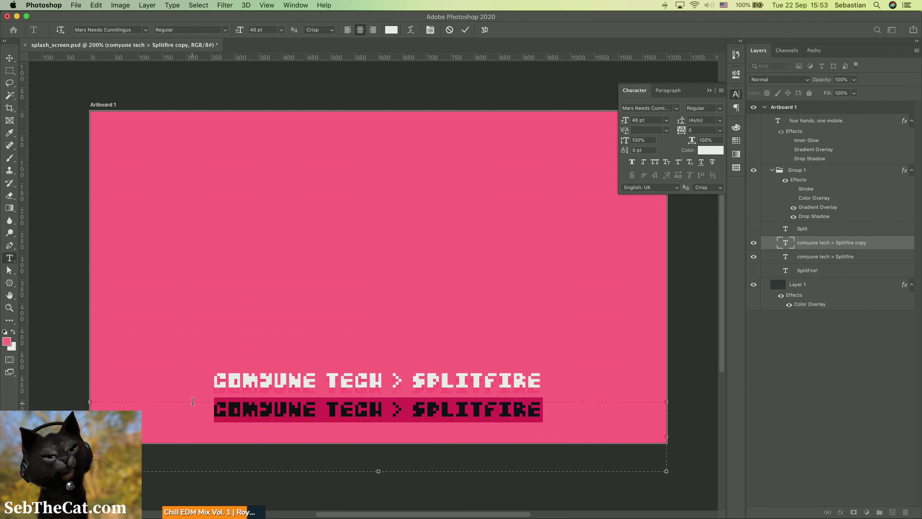
text(...)
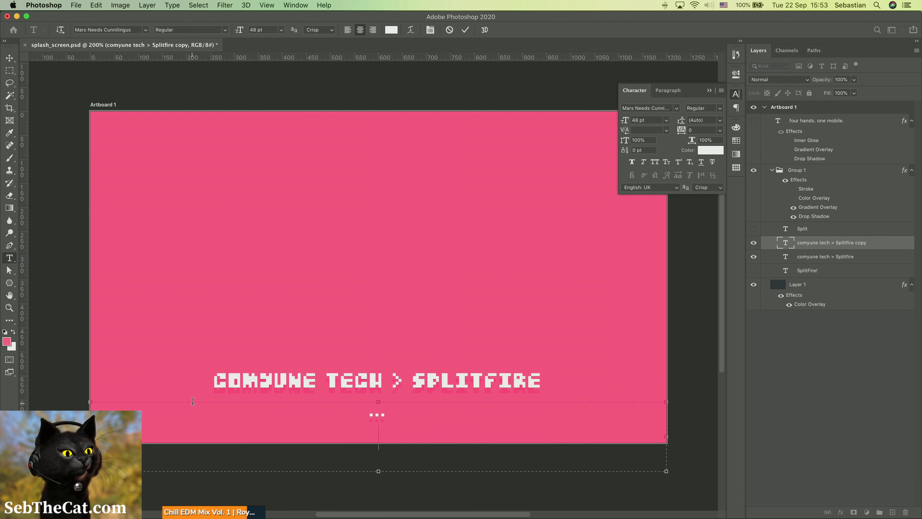
key(Escape)
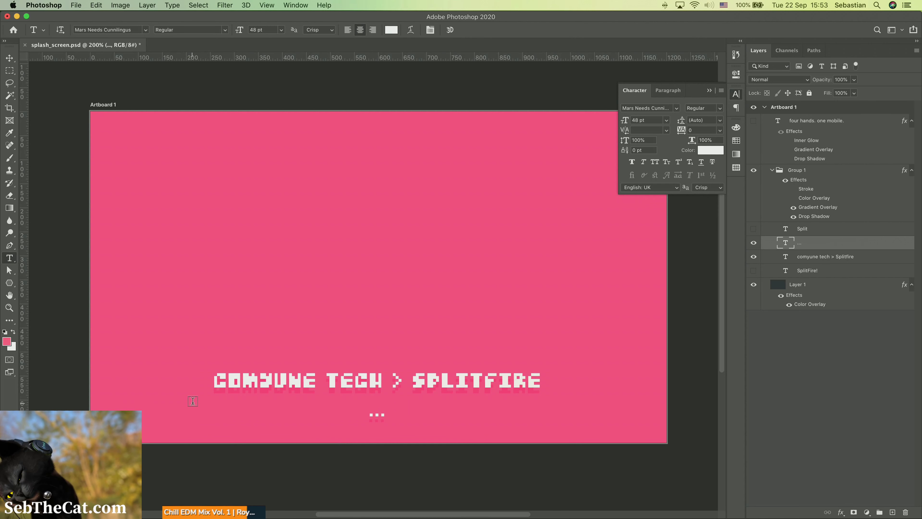
Step: Move the '...' text to the middle of the artboard, above the title
key(v)
key(shift+Up)
key(shift+Up)
key(shift+Up)
key(shift+Up)
key(shift+Up)
key(shift+Up)
key(shift+Up)
key(shift+Up)
key(shift+Up)
key(shift+Up)
key(shift+Up)
key(shift+Up)
key(shift+Up)
key(shift+Up)
key(shift+Up)
key(shift+Up)
key(shift+Up)
key(shift+Up)
key(shift+Up)
key(shift+Up)
key(shift+Up)
key(shift+Up)
key(shift+Up)
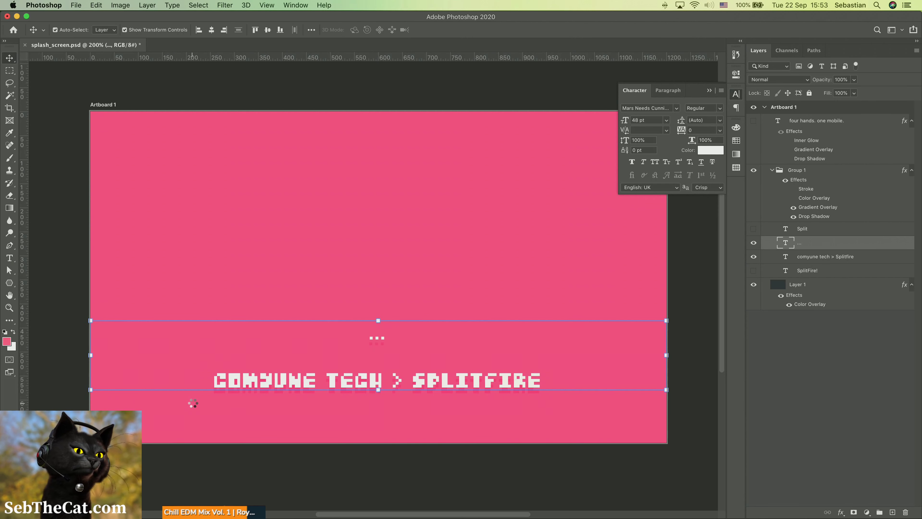
key(shift+Up)
key(shift+Up)
key(shift+Up)
key(shift+Up)
key(shift+Up)
key(shift+Up)
key(shift+Up)
key(shift+Up)
key(shift+Up)
key(shift+Up)
key(shift+Up)
key(shift+Up)
key(shift+Up)
key(shift+Up)
key(shift+Up)
key(shift+Up)
key(shift+Up)
key(shift+Up)
key(shift+Up)
key(shift+Up)
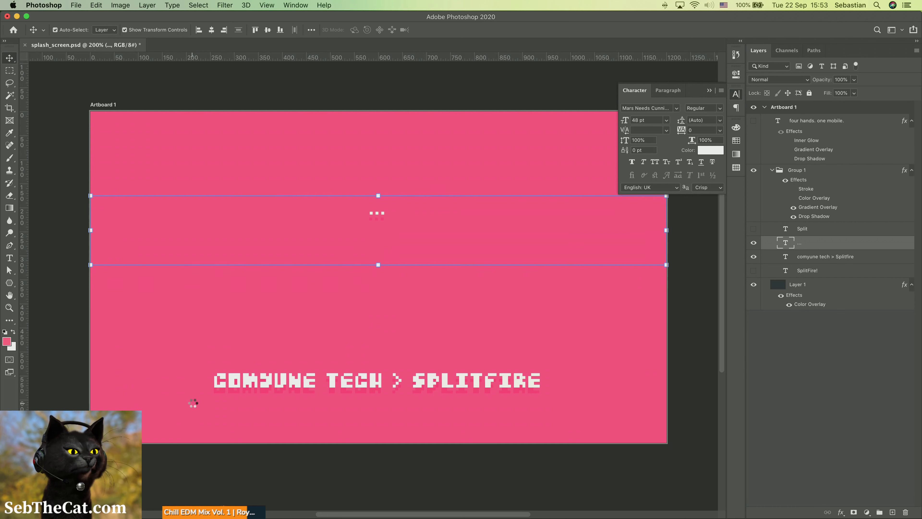
key(shift+Down)
key(shift+Down)
key(shift+Down)
key(shift+Down)
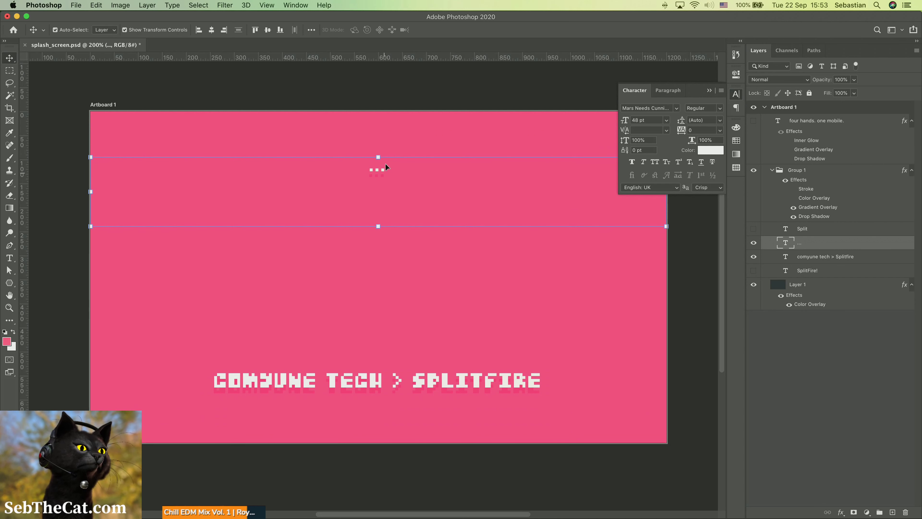
drag(384, 169, 386, 249)
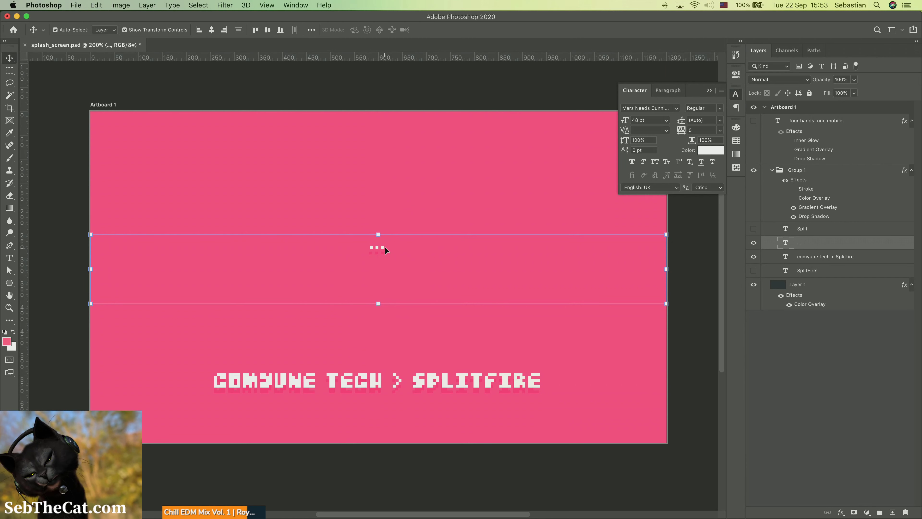
click(385, 247)
key(t)
click(384, 246)
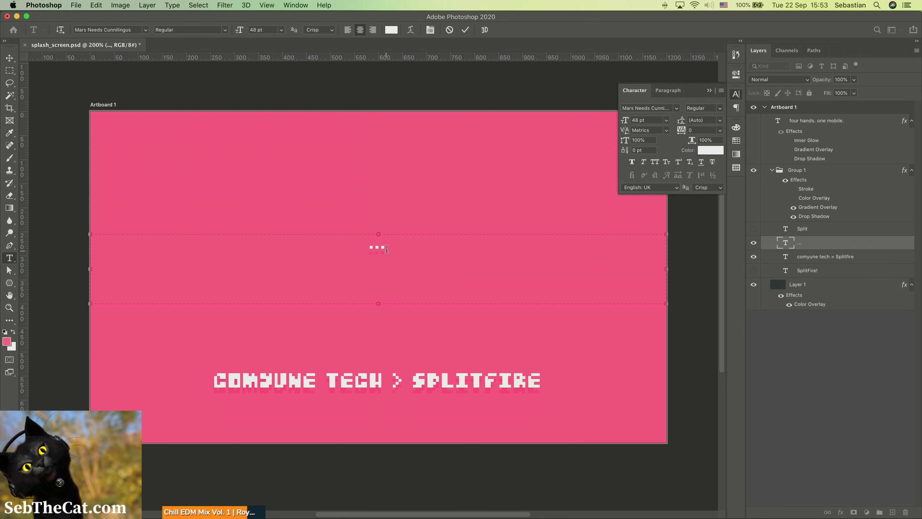
Step: Enlarge the '...' text to 72 pt
drag(386, 249, 355, 240)
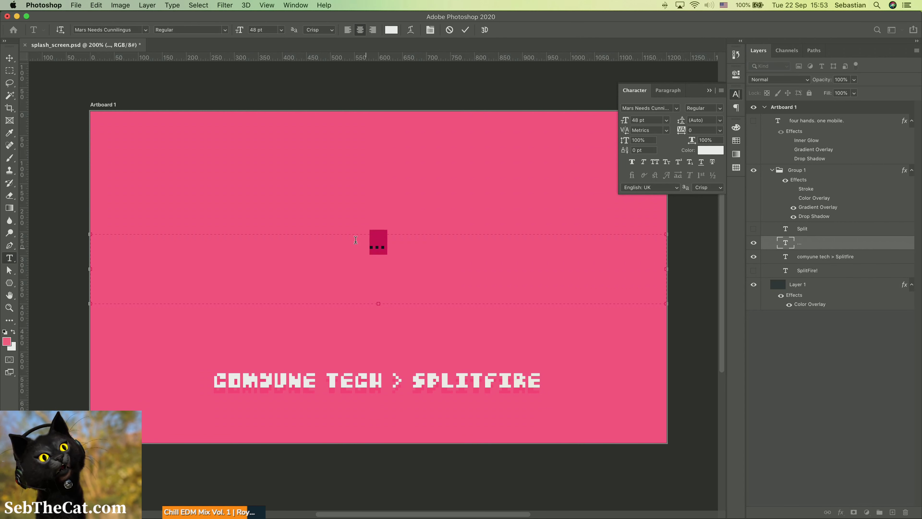
click(282, 30)
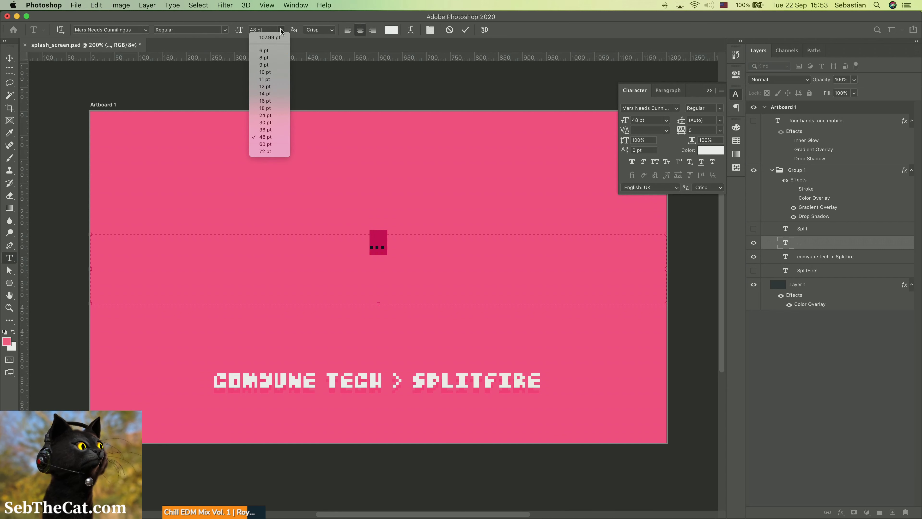
click(270, 150)
click(408, 258)
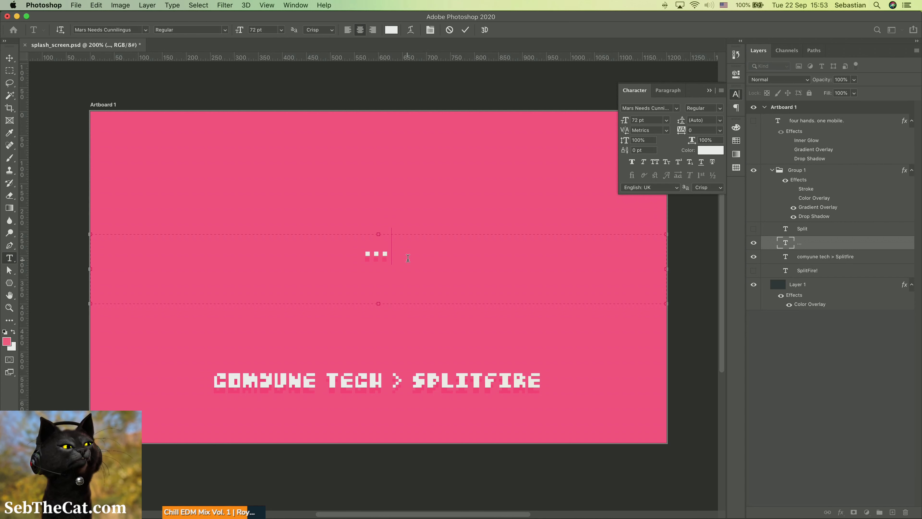
key(Escape)
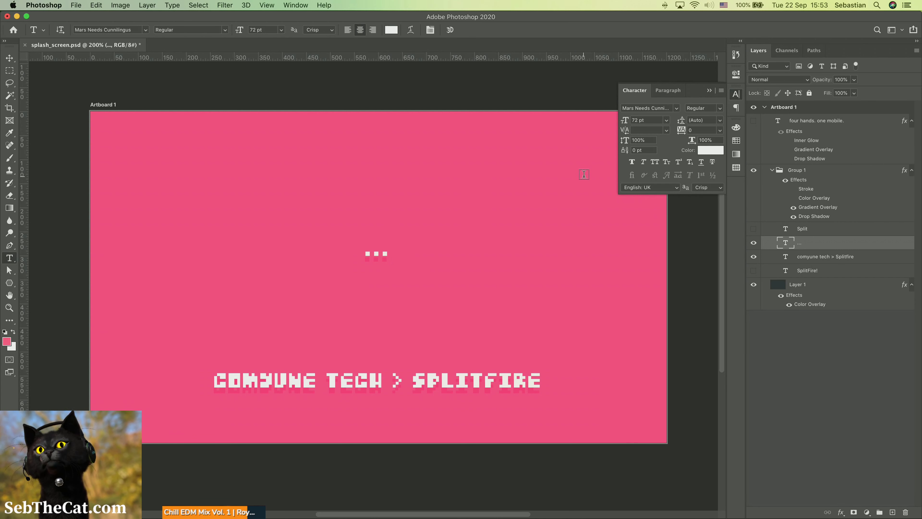
Step: Type a run of Option-key symbols after the dots and bring up the desktop overview
click(382, 252)
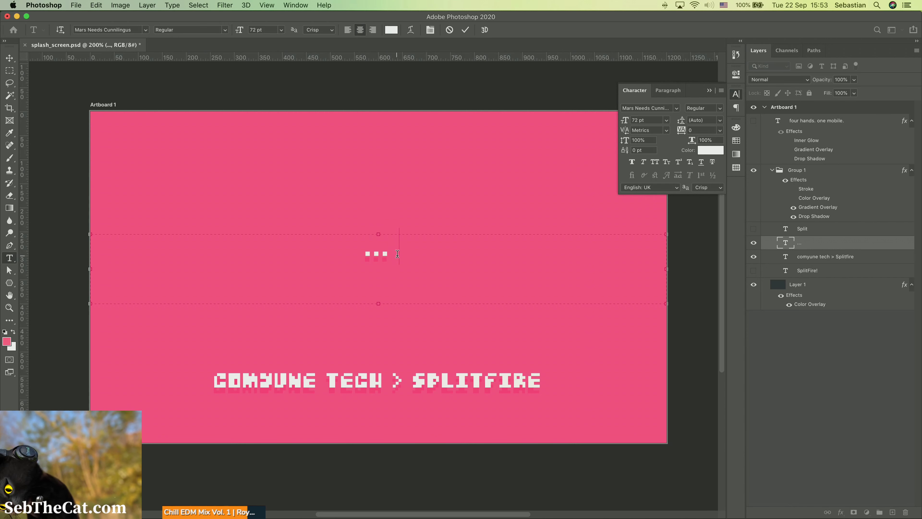
text(œ´∑´∑†)
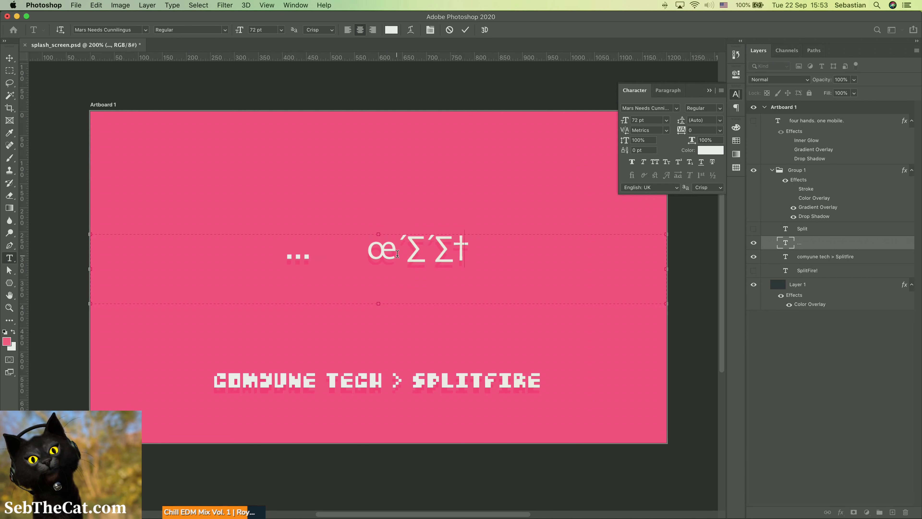
text(´®¥®†¨¥¨¥ˆ)
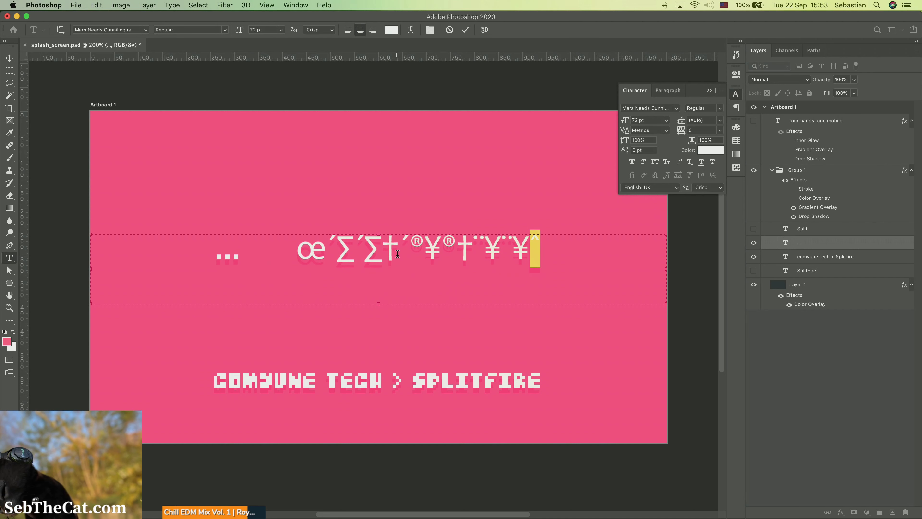
text(Ω≈çΩ≈√ç≈ç√∫)
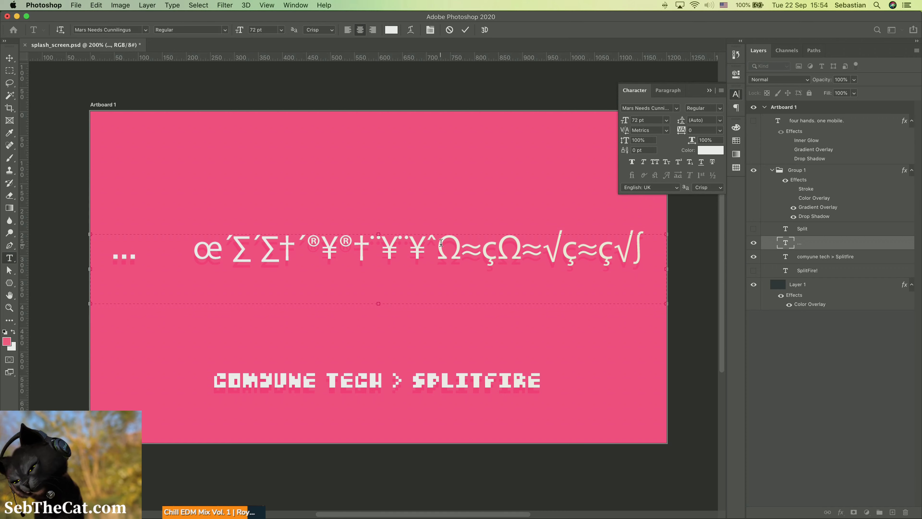
key(ctrl+Up)
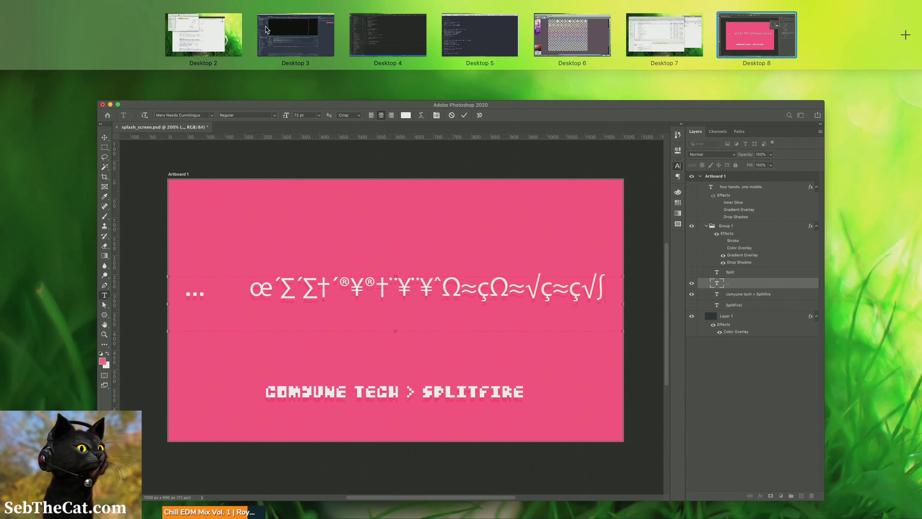
Step: Search Google for 'phi ascii' in a new Chrome tab
click(216, 38)
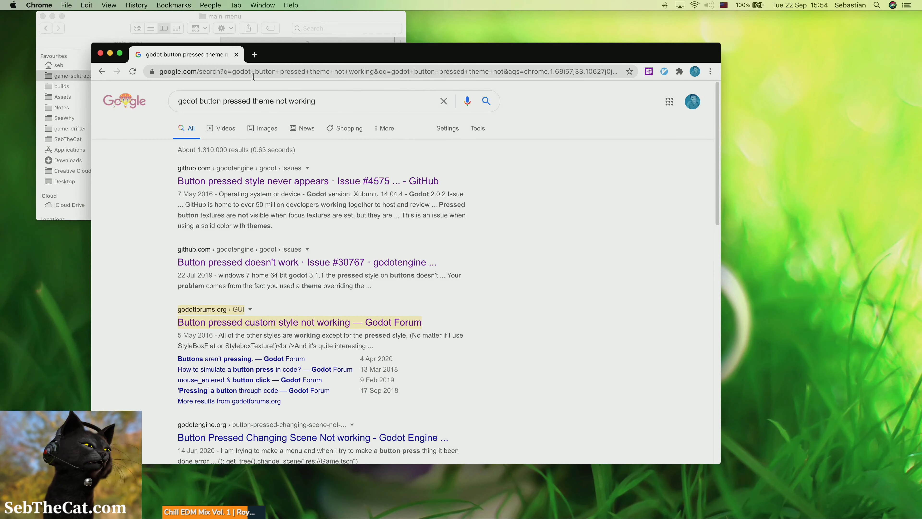
click(254, 54)
click(273, 71)
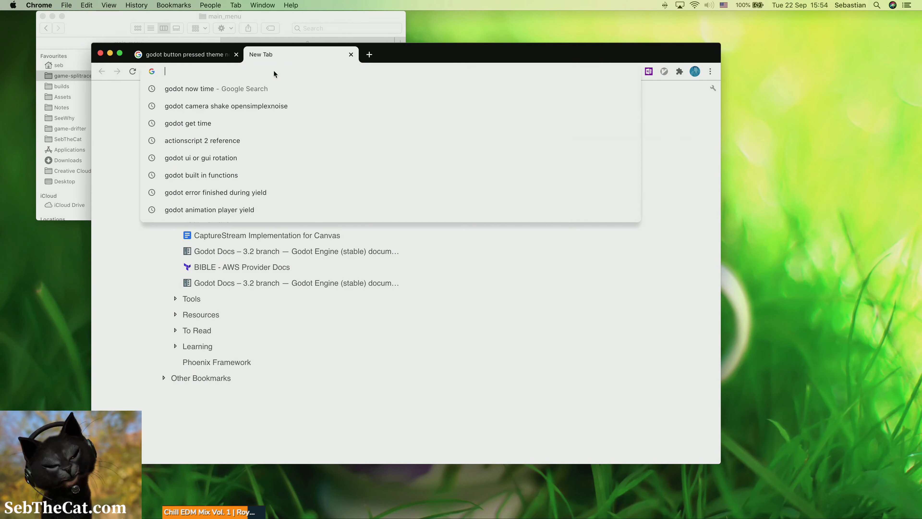
text(phi)
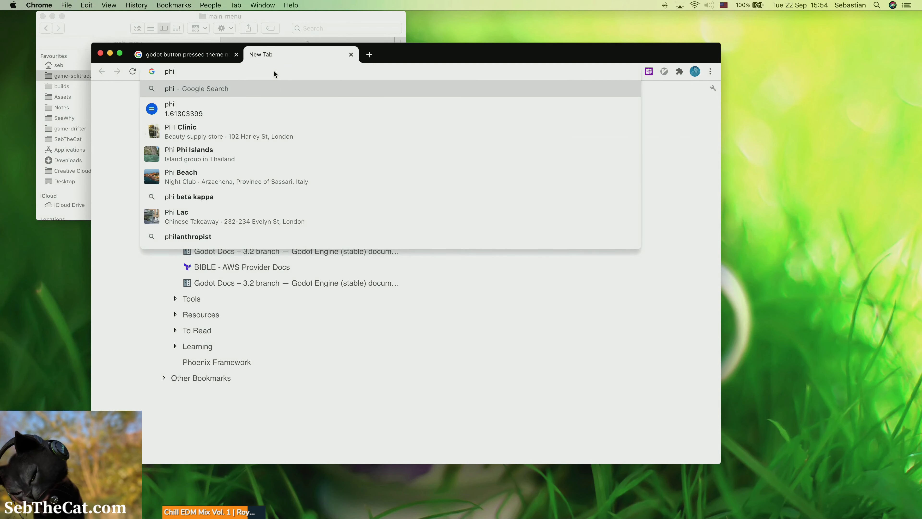
text( ascii)
key(Return)
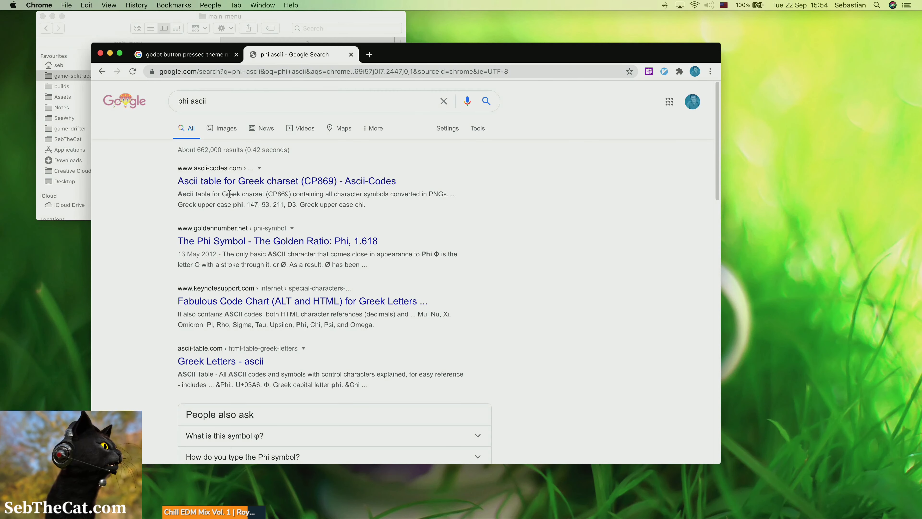
Step: Find the lower-case phi entry on the Greek charset ASCII table page
click(266, 181)
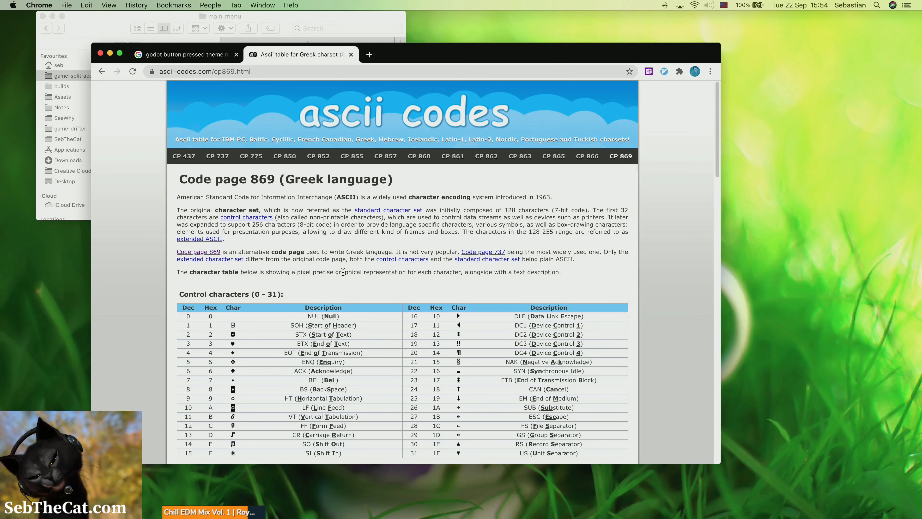
key(super+f)
text(phi)
key(Return)
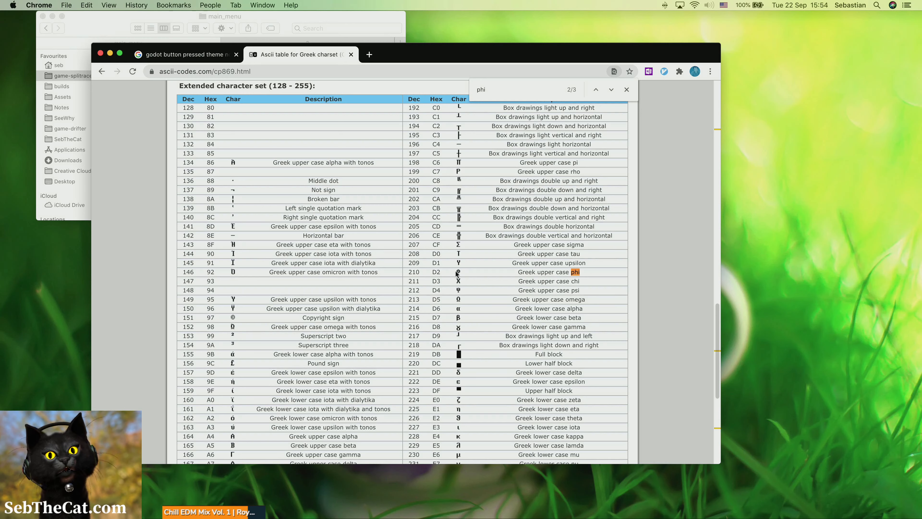
scroll(509, 279, down, 3)
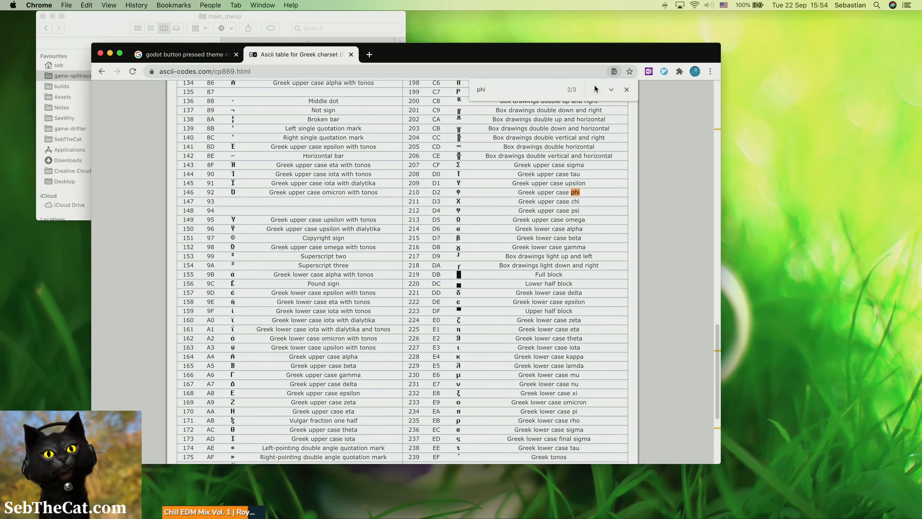
click(611, 90)
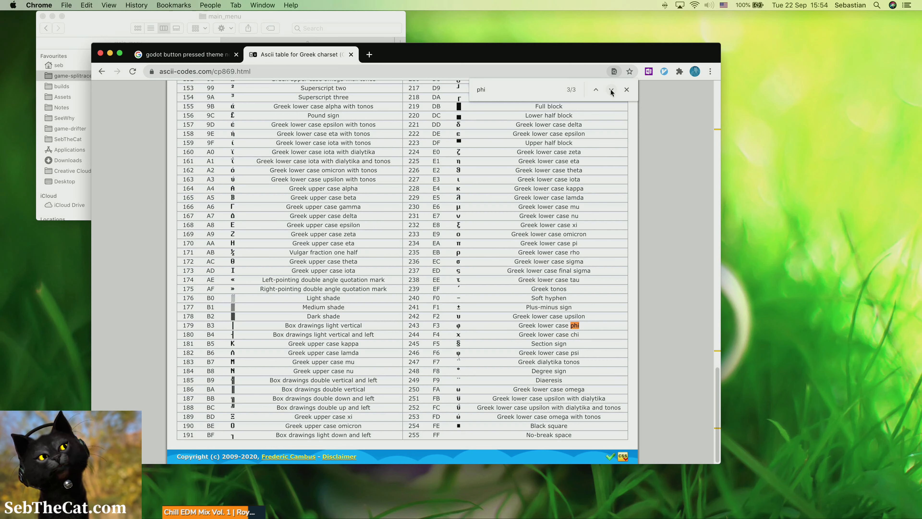
scroll(569, 217, up, 5)
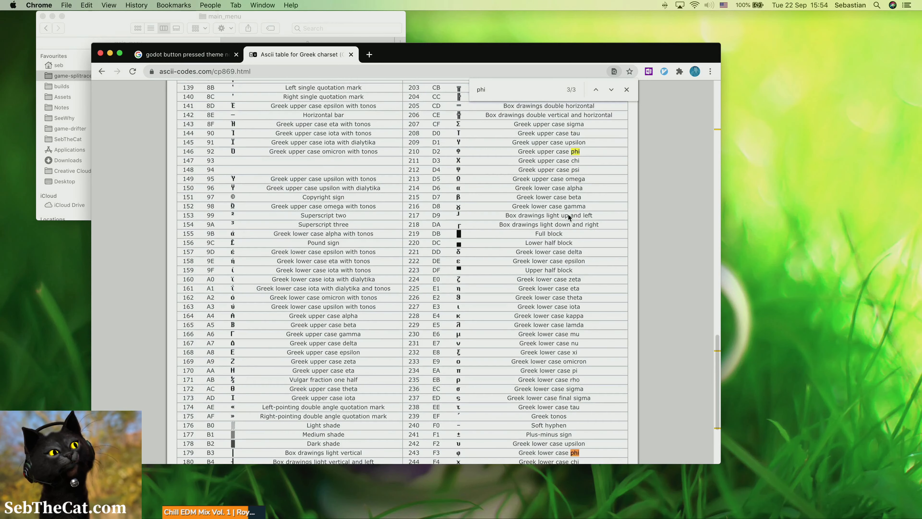
scroll(568, 217, down, 1)
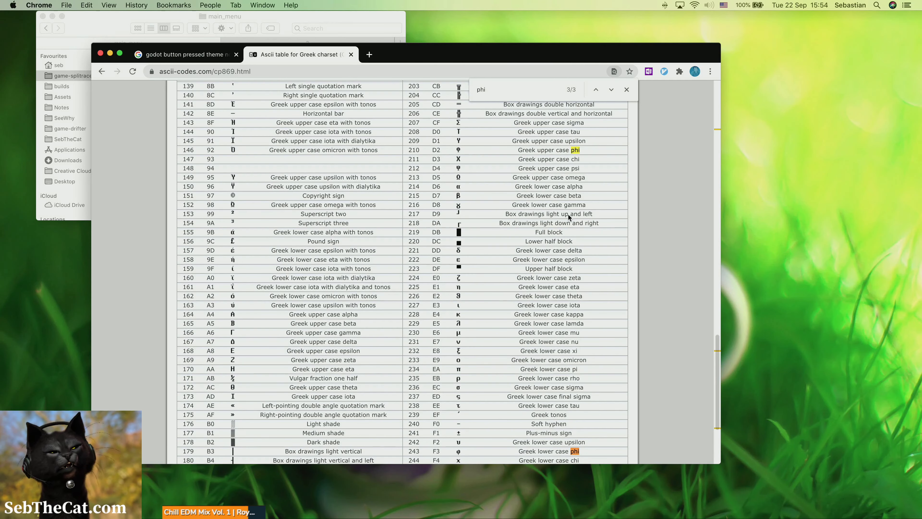
scroll(568, 214, up, 5)
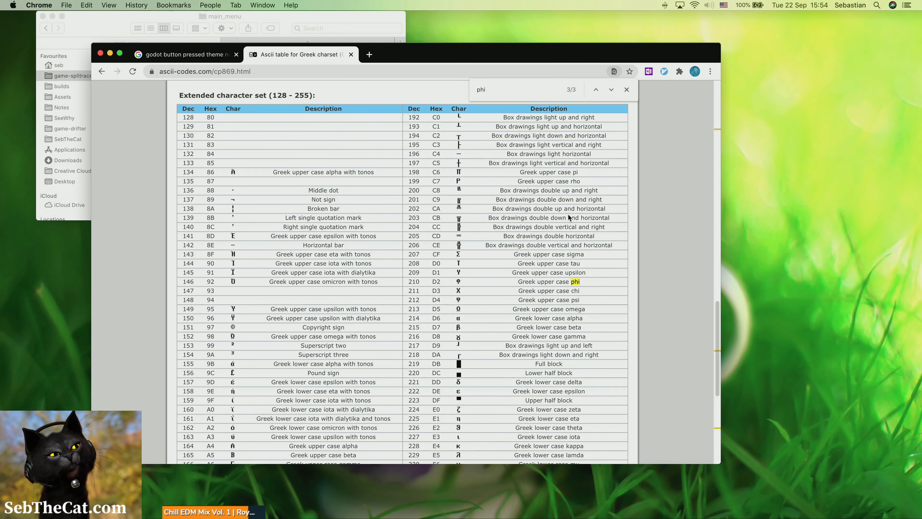
Step: Copy the Φ character from the goldennumber.net Phi Symbol page heading
click(104, 71)
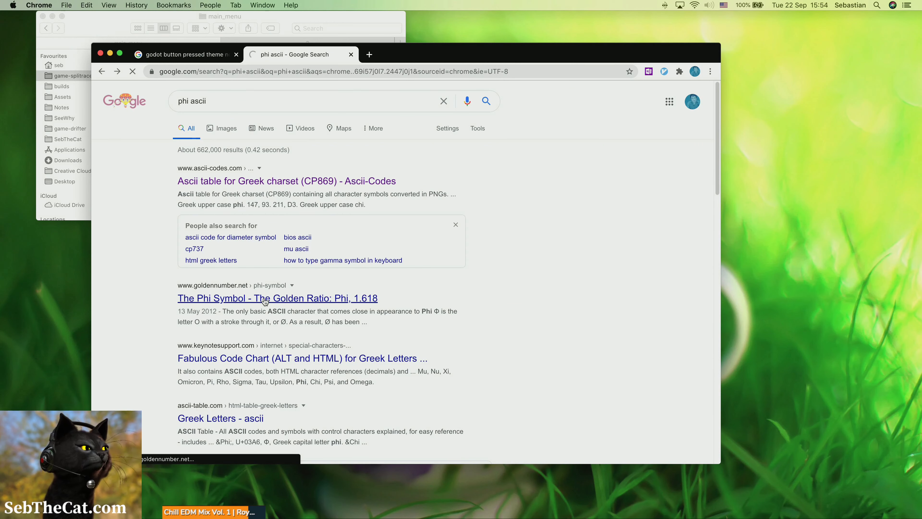
click(264, 301)
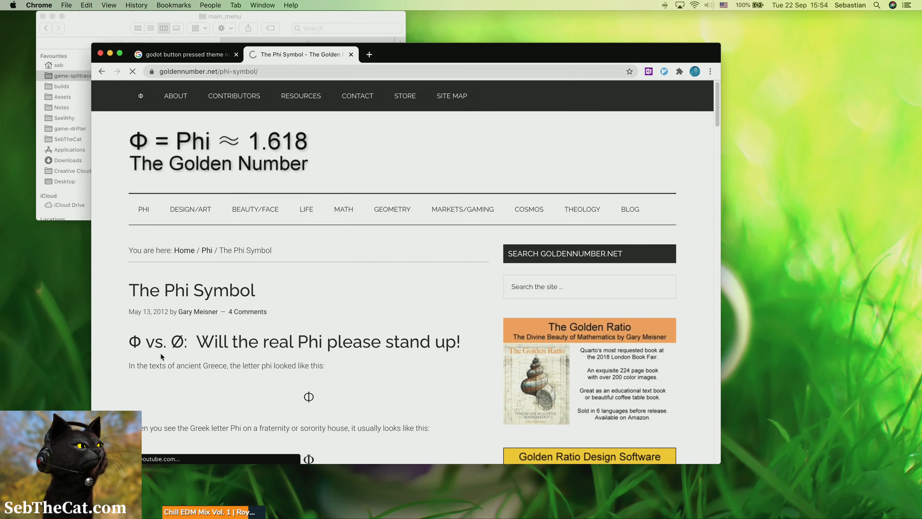
scroll(152, 333, down, 2)
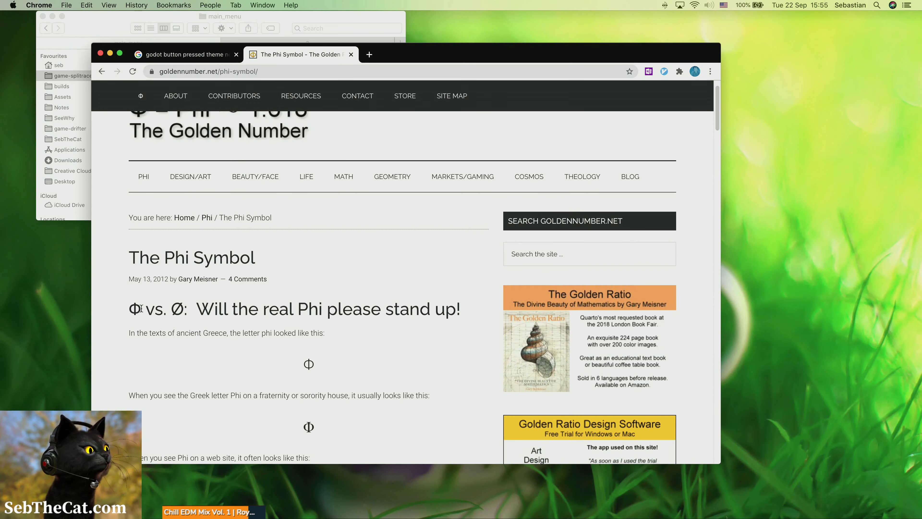
drag(140, 309, 134, 308)
key(super+c)
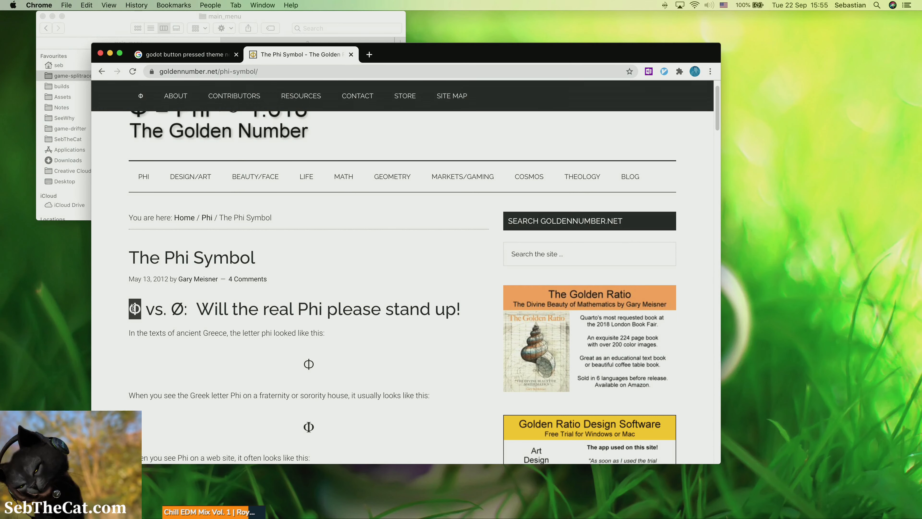
key(super+Tab)
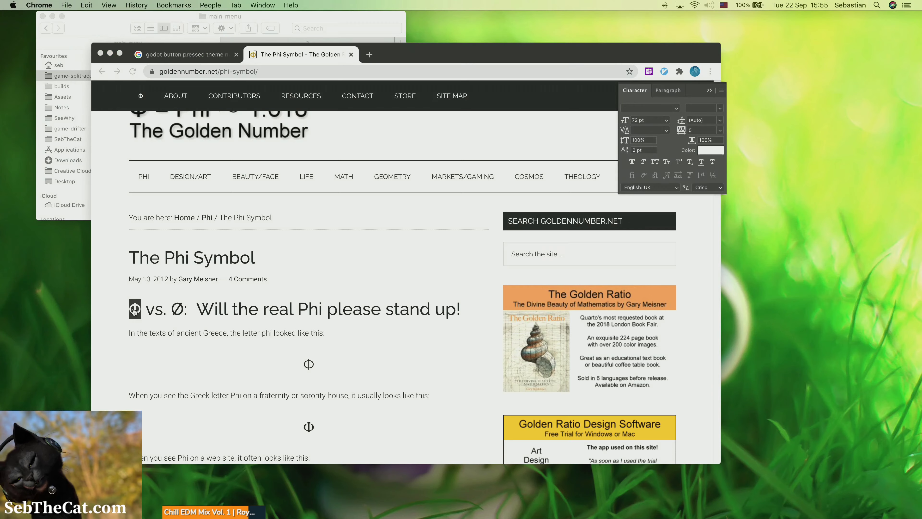
click(269, 254)
Step: Replace the garbled title text with the pasted Φ character
click(203, 264)
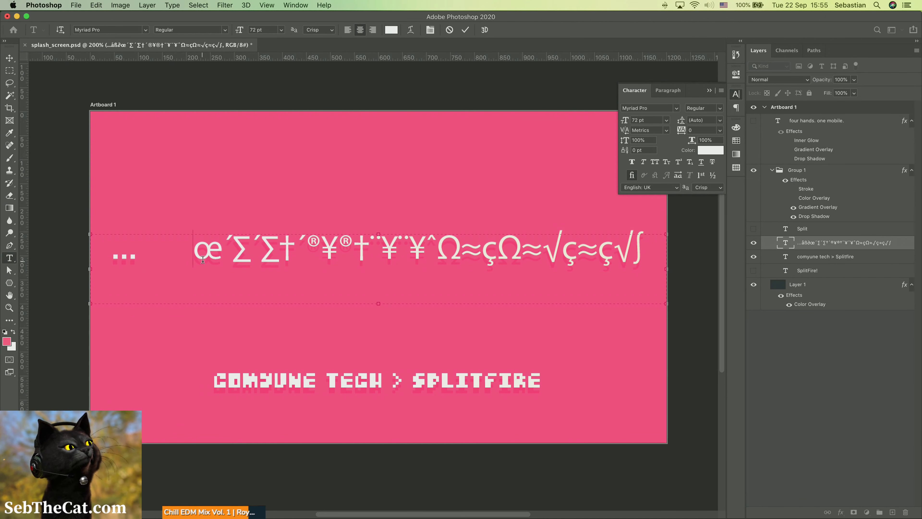
key(super+a)
key(super+v)
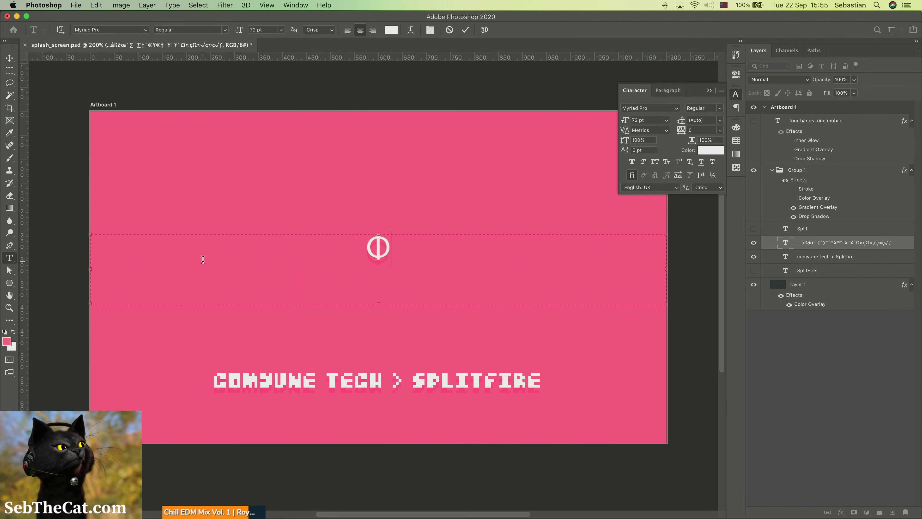
key(Escape)
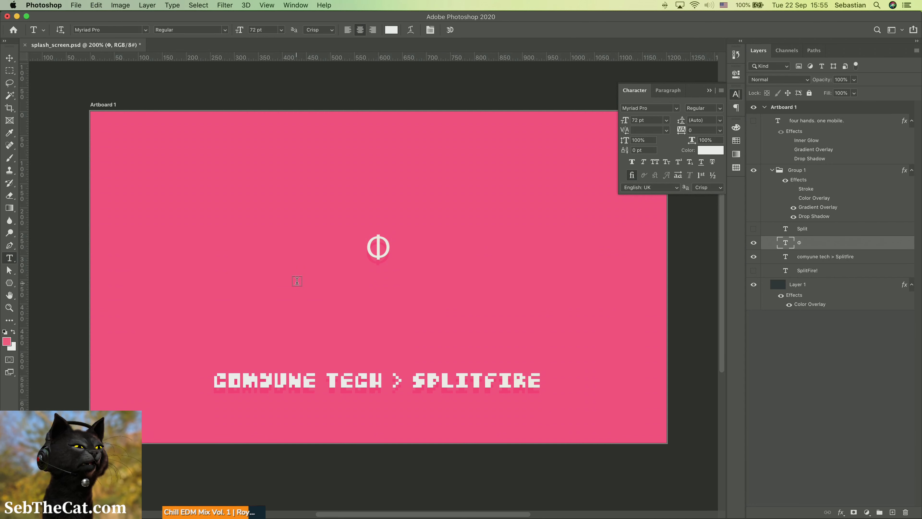
Step: Set the Φ to 200 pt and nudge it up on the artboard
click(388, 247)
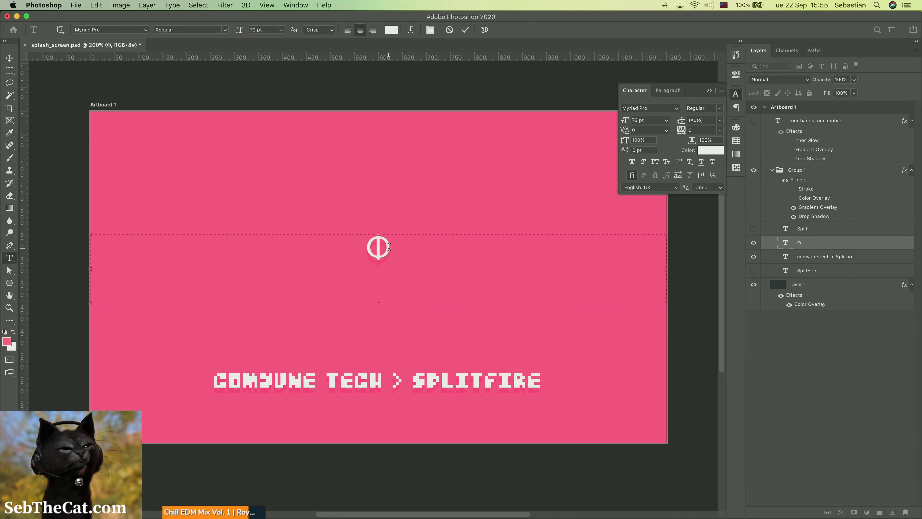
double_click(389, 247)
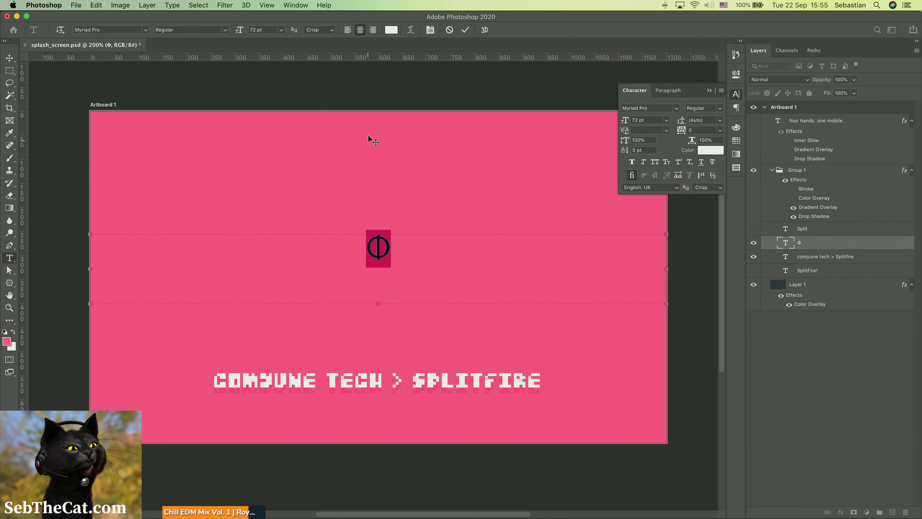
click(259, 30)
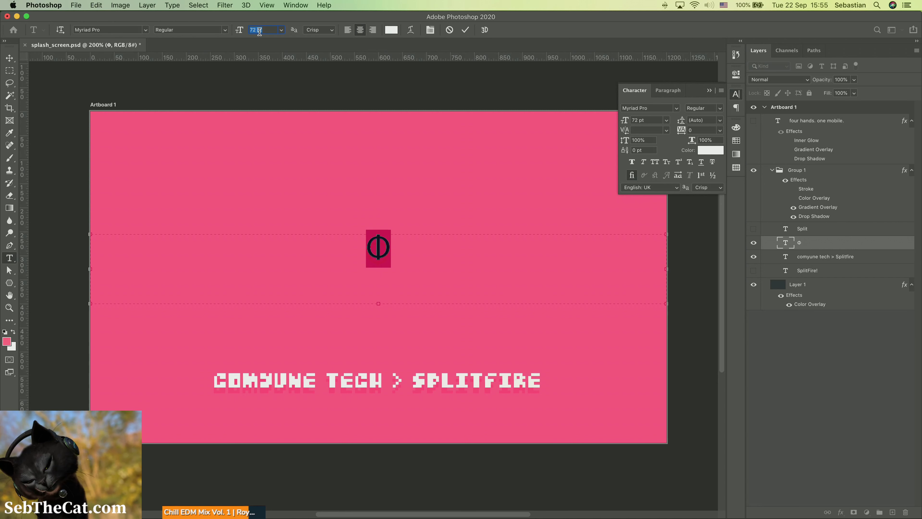
text(200)
key(Return)
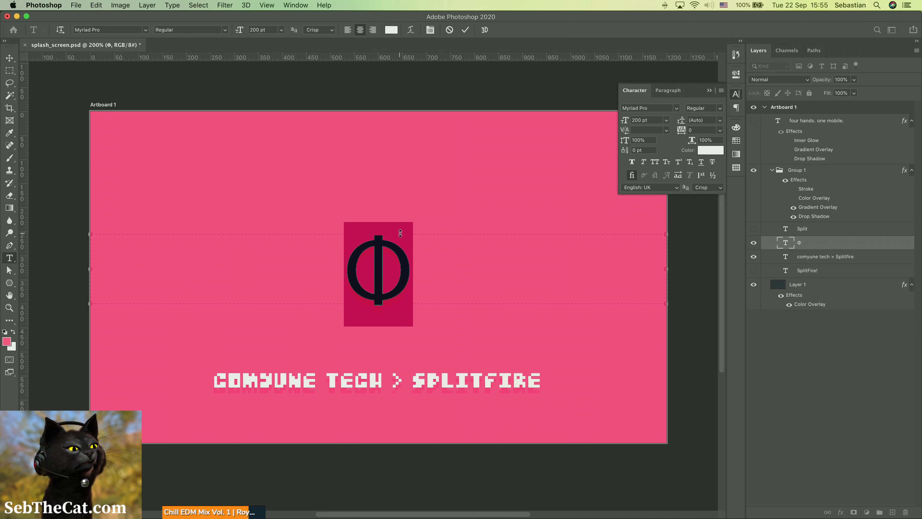
key(Escape)
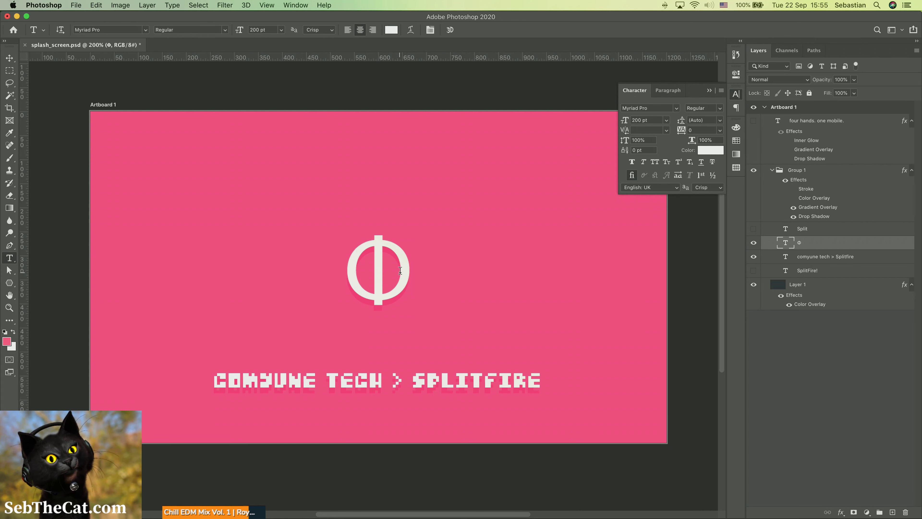
key(v)
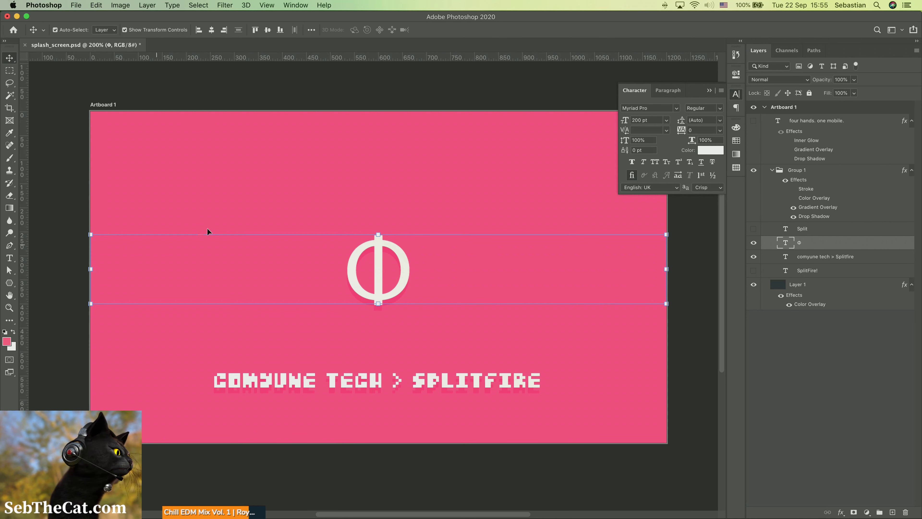
key(shift+Up)
key(shift+Up)
key(shift+Up)
key(shift+Up)
key(shift+Up)
key(shift+Up)
key(shift+Up)
key(shift+Up)
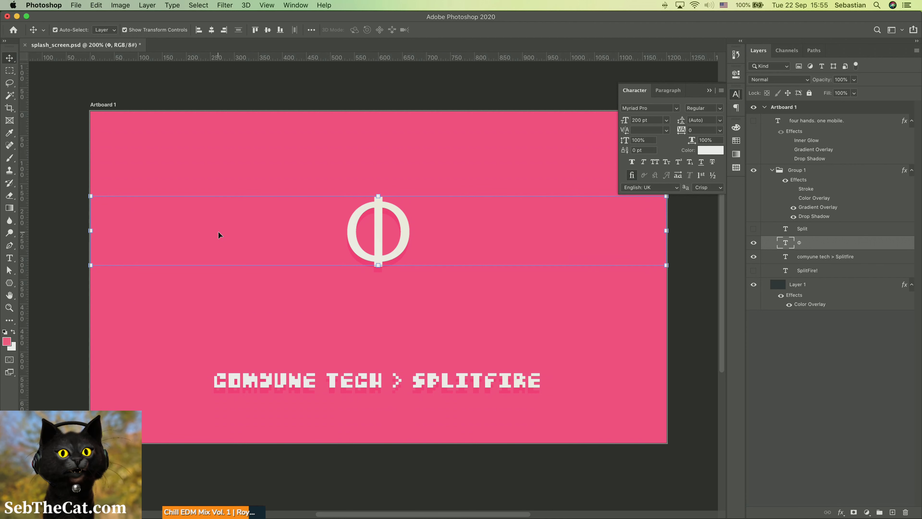
click(736, 95)
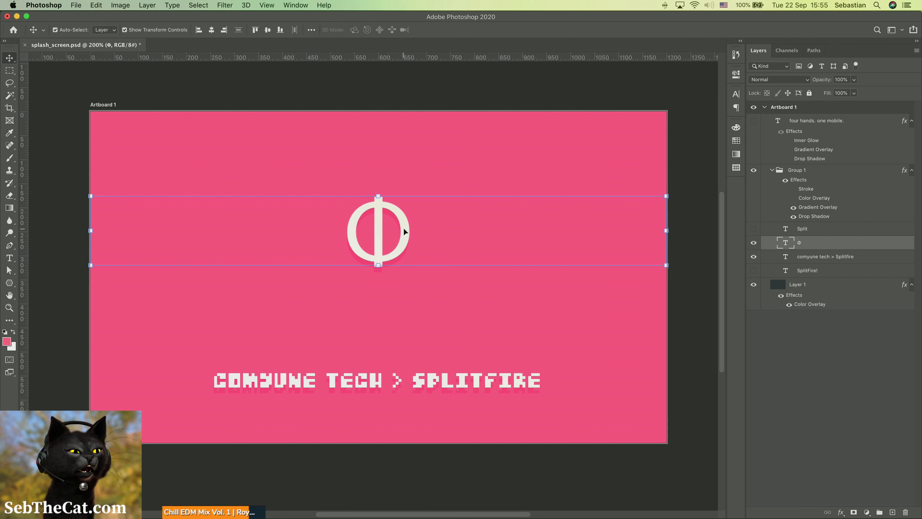
Step: Resize the Φ to 358 pt, enlarge its text box, and nudge it further up
key(t)
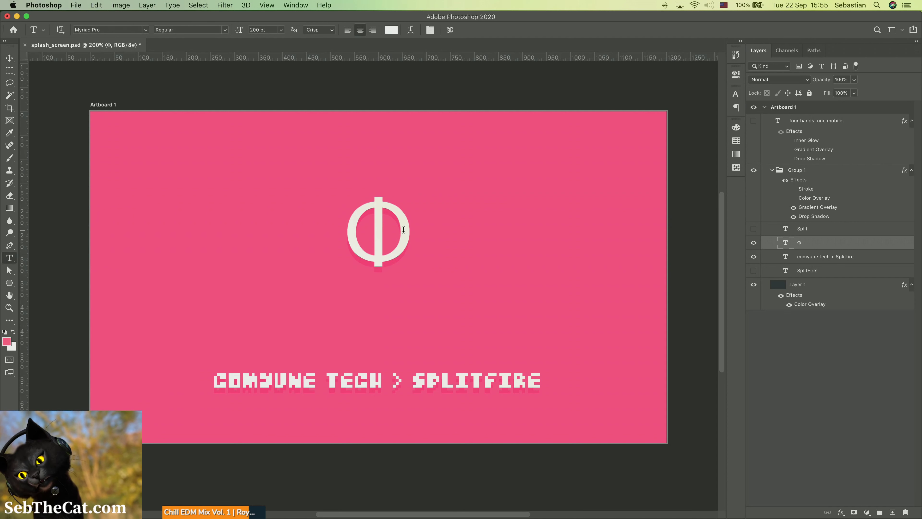
click(404, 230)
key(super+a)
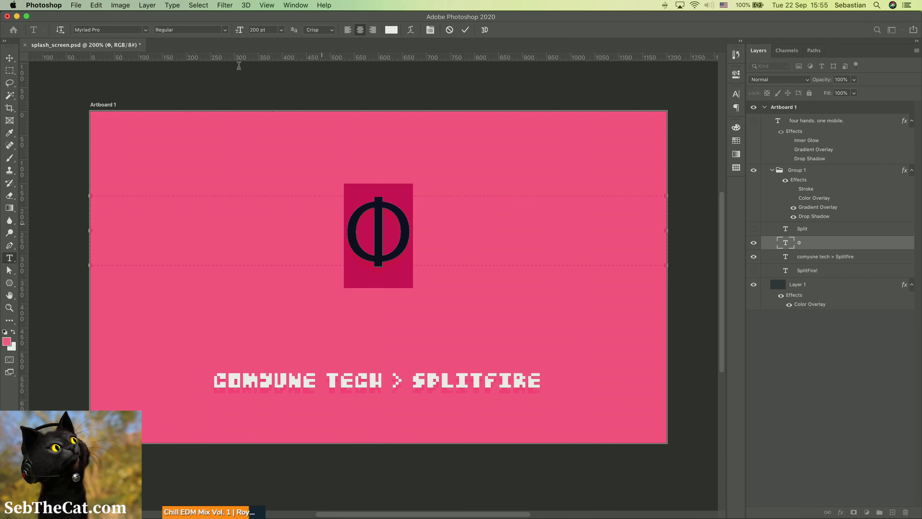
click(258, 30)
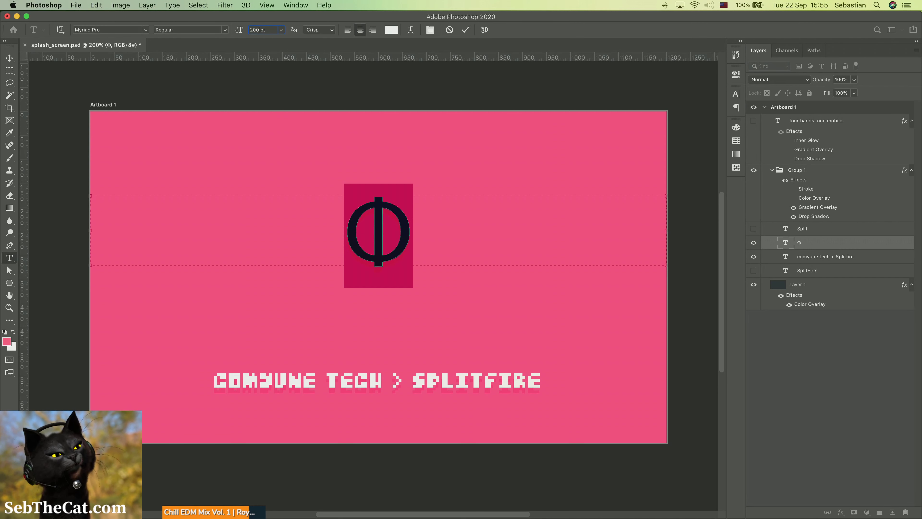
text(2)
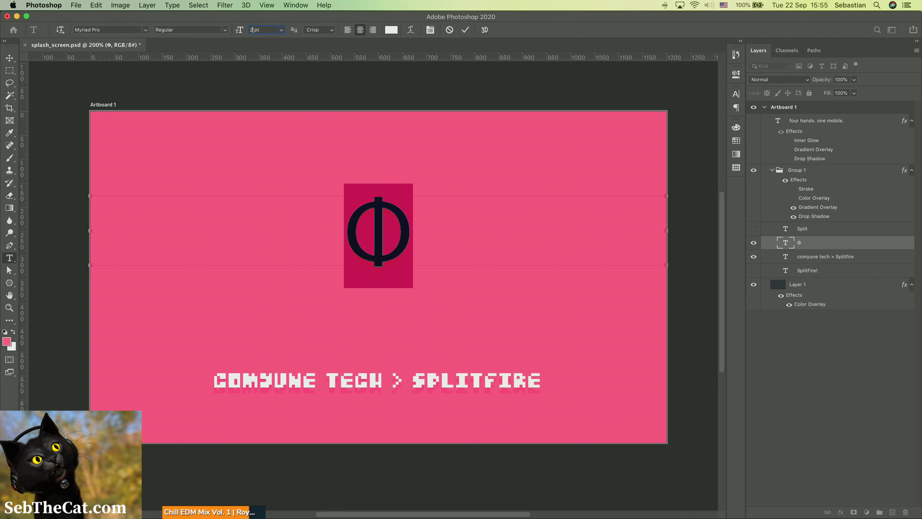
key(BackSpace)
text(358)
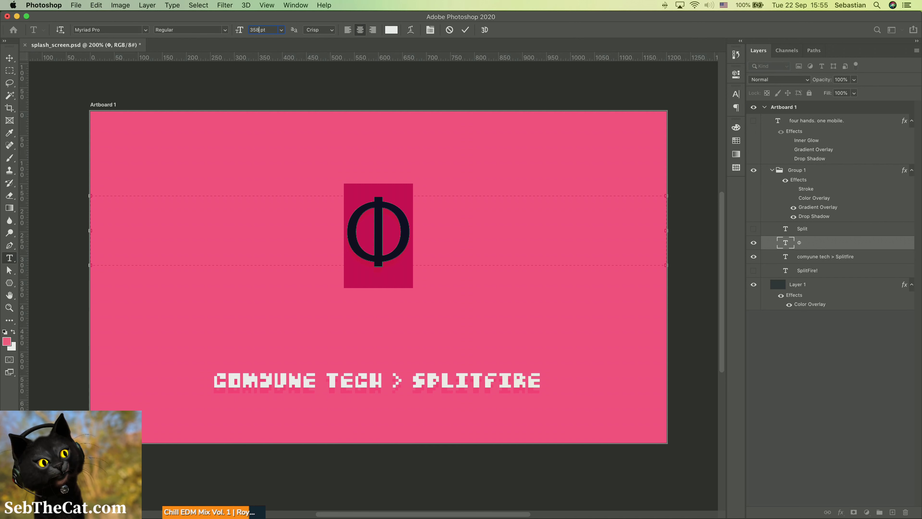
key(Return)
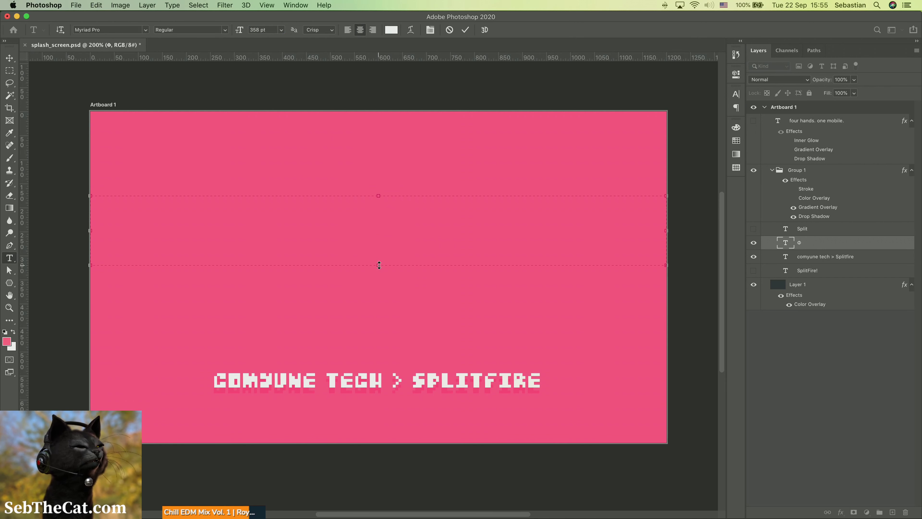
drag(378, 265, 381, 363)
key(Escape)
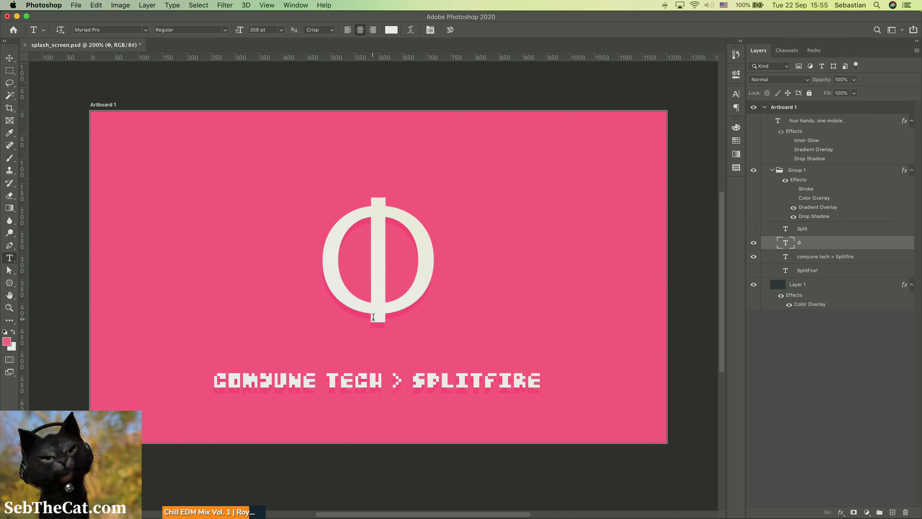
key(v)
key(shift+Up)
key(shift+Up)
key(shift+Up)
key(shift+Up)
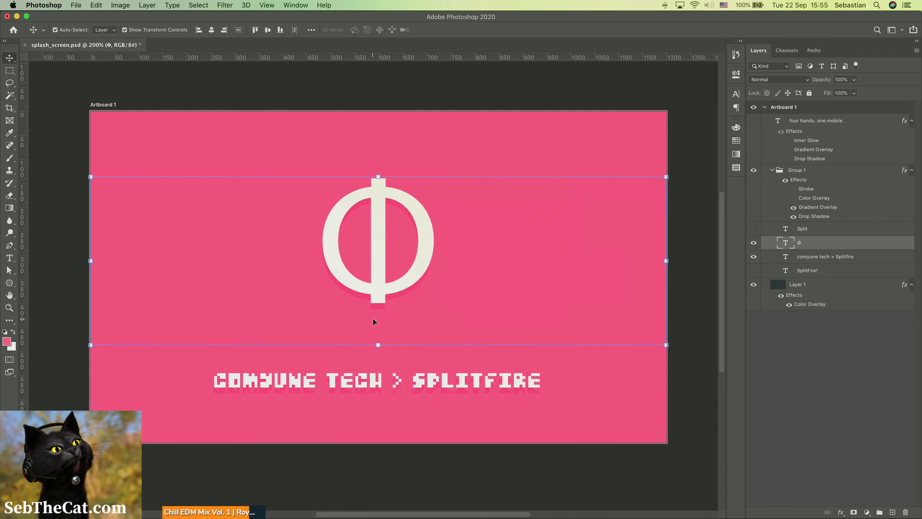
Step: Inspect the bottom pixel text's layer style settings and close them unchanged
key(m)
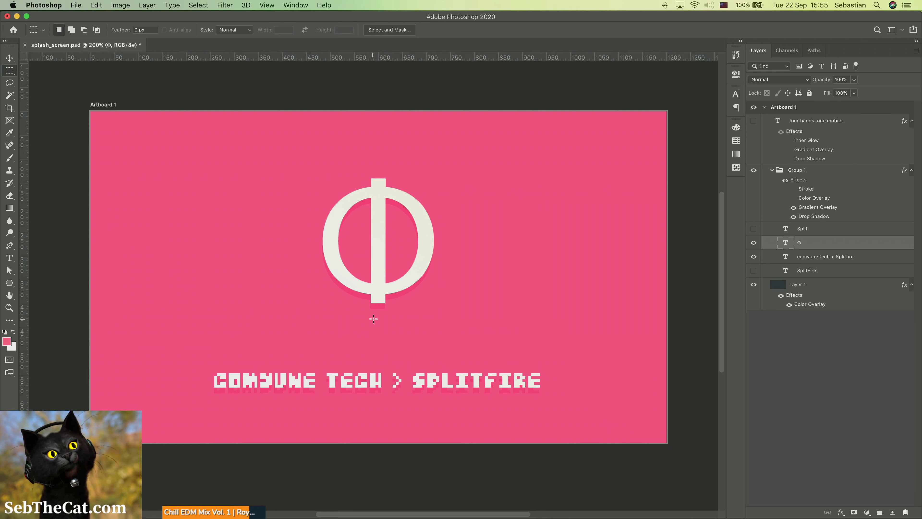
key(t)
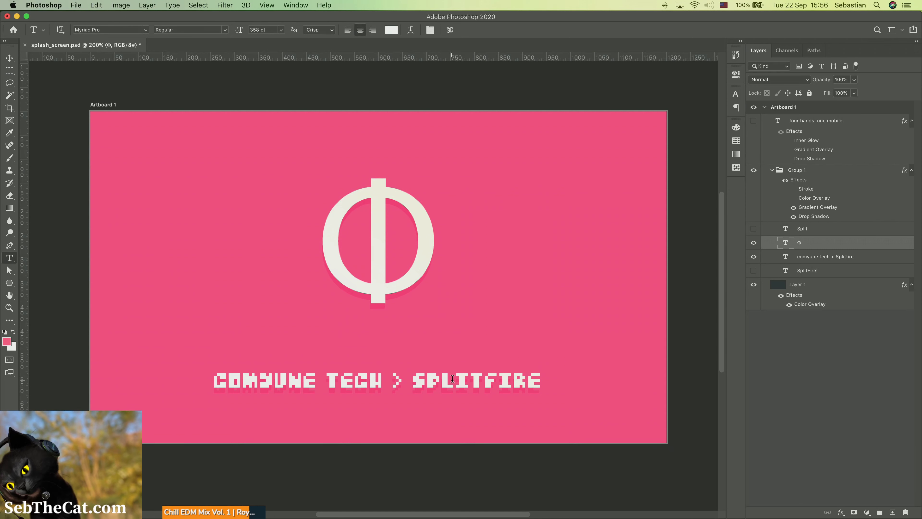
click(453, 379)
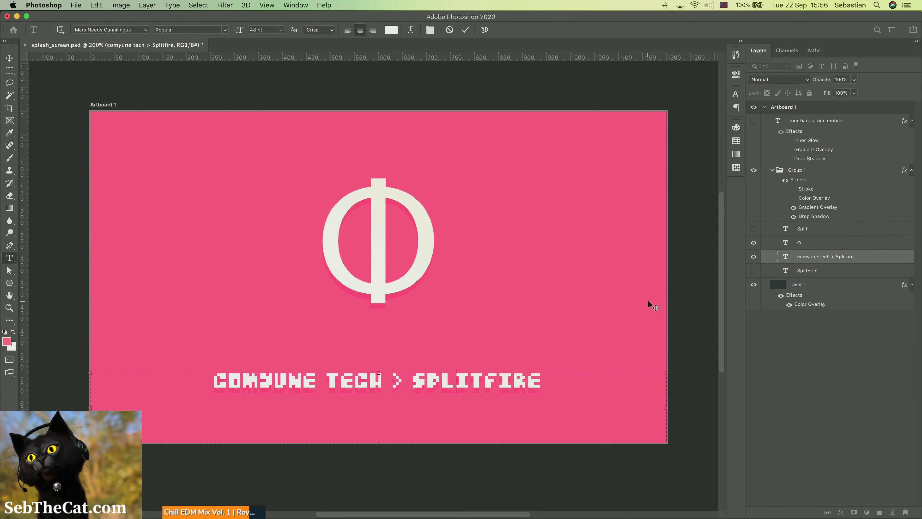
click(871, 262)
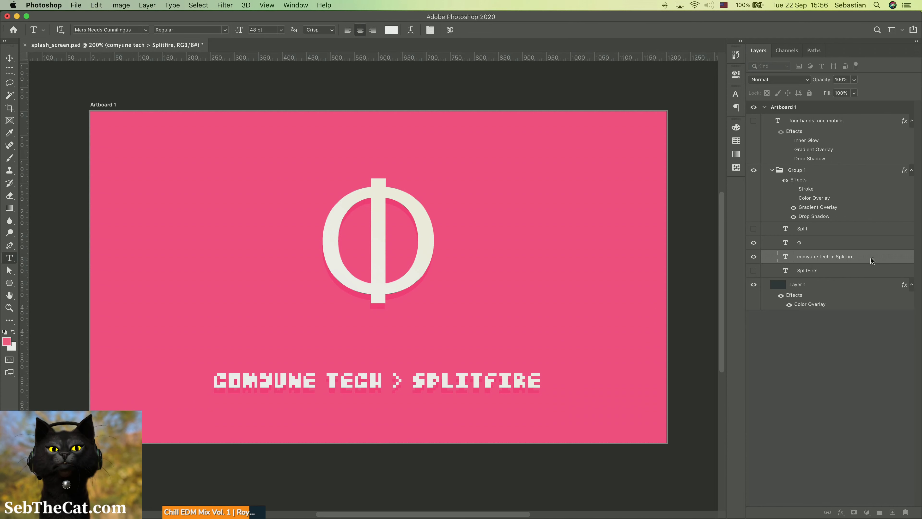
double_click(883, 256)
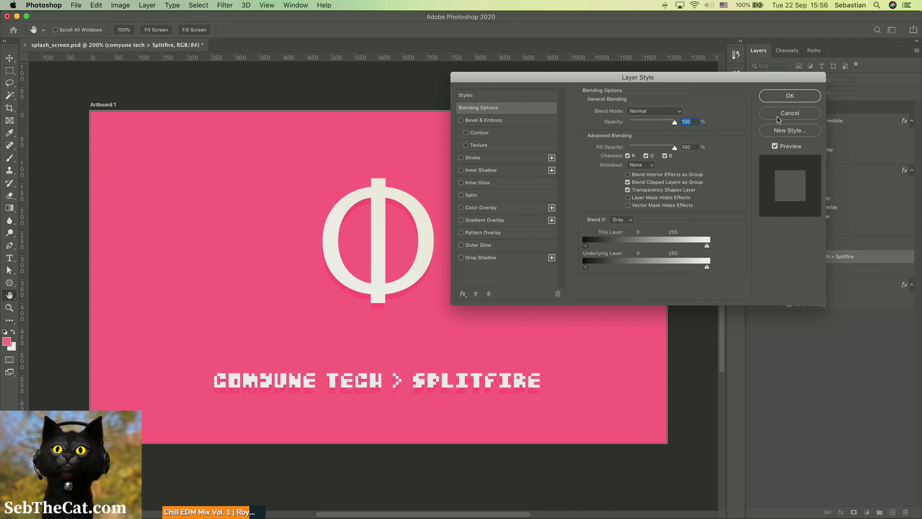
click(784, 115)
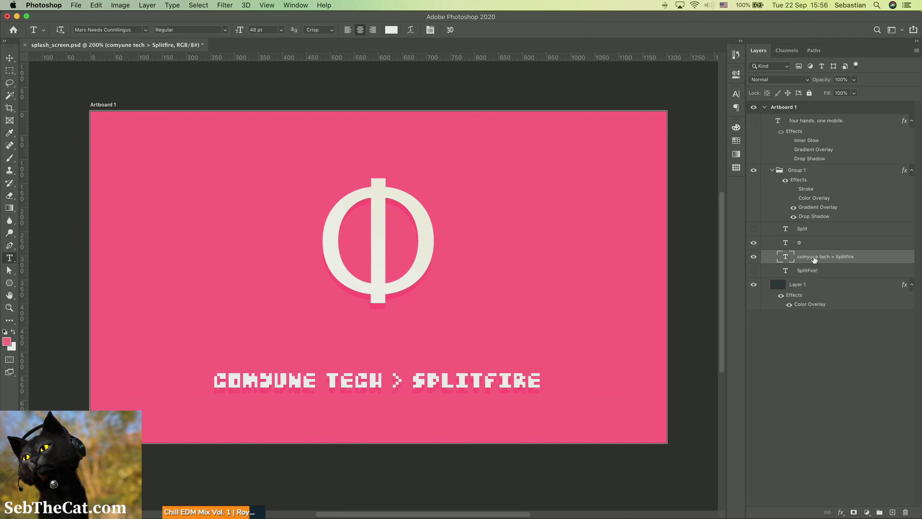
Step: Reduce Group 1's drop shadow distance to about 10 px and save splash_screen.psd
double_click(813, 217)
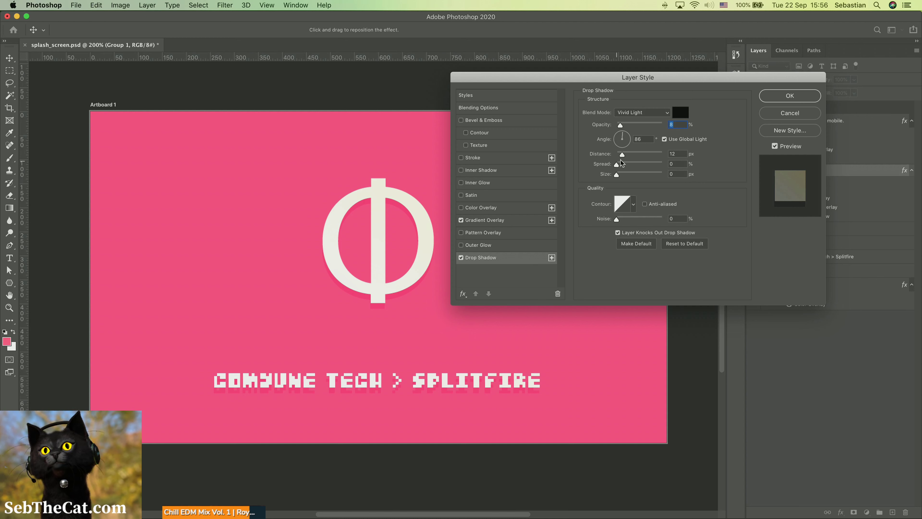
drag(623, 154, 631, 156)
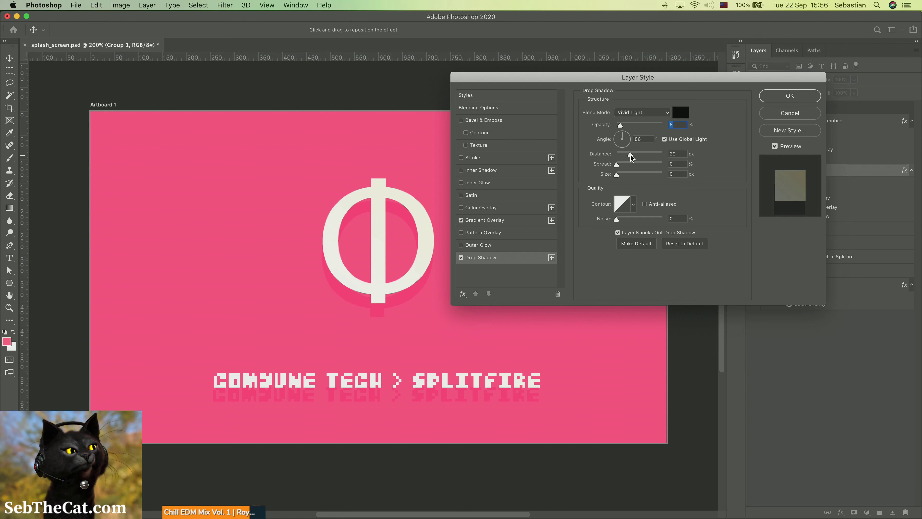
drag(630, 157, 623, 157)
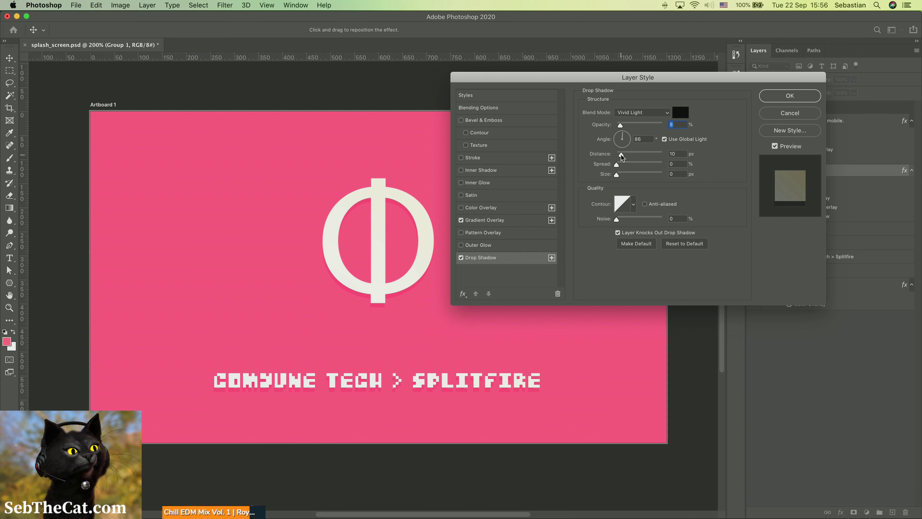
click(770, 98)
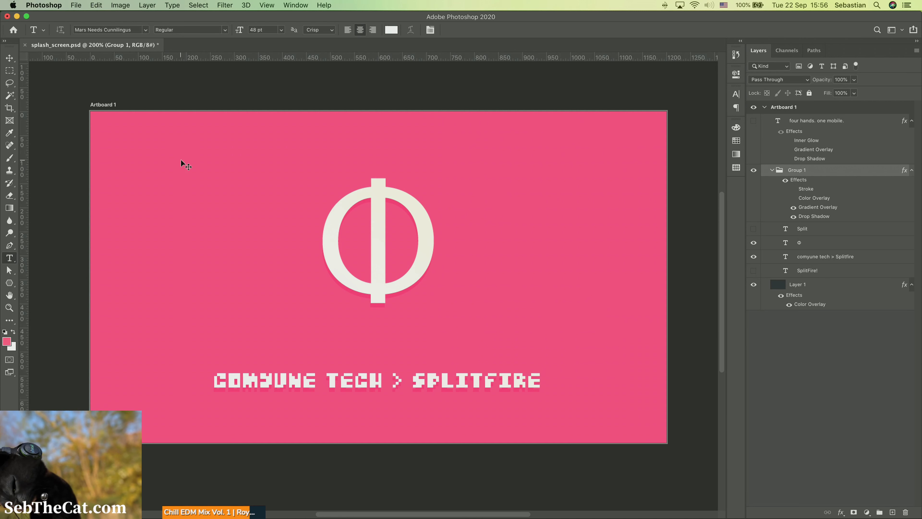
key(super+s)
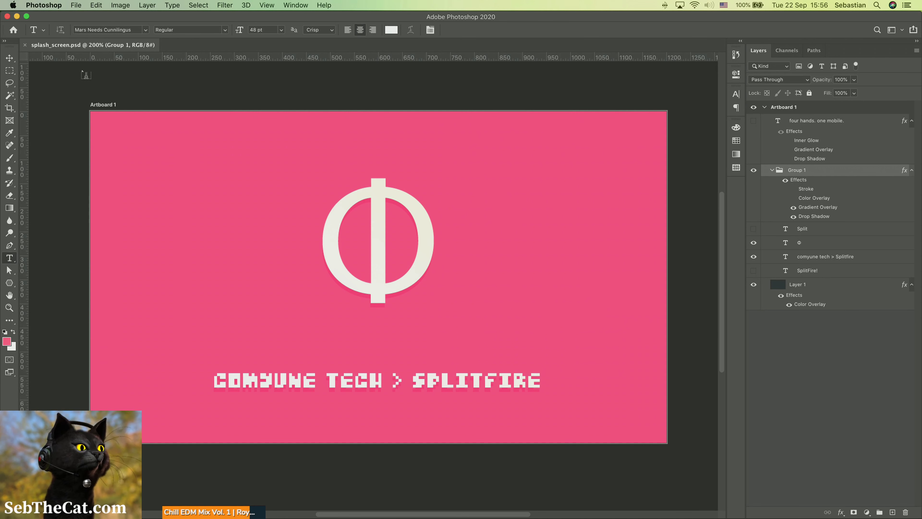
Step: Quick-export the artboard as splash_screen.png into the marketing folder
click(79, 7)
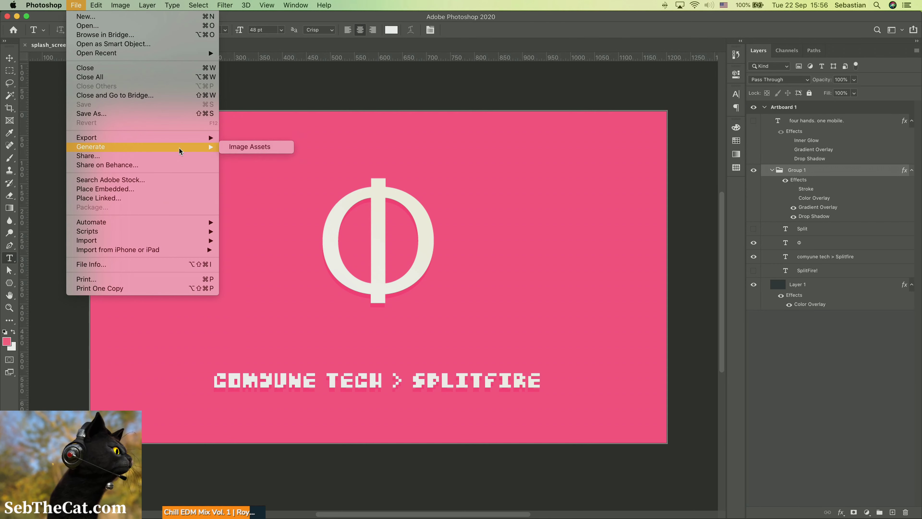
mouse_move(181, 137)
click(238, 140)
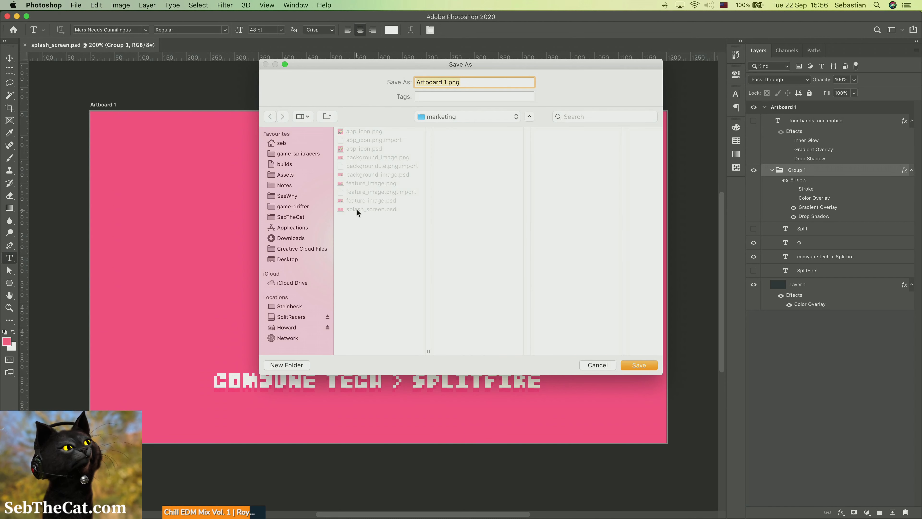
click(357, 209)
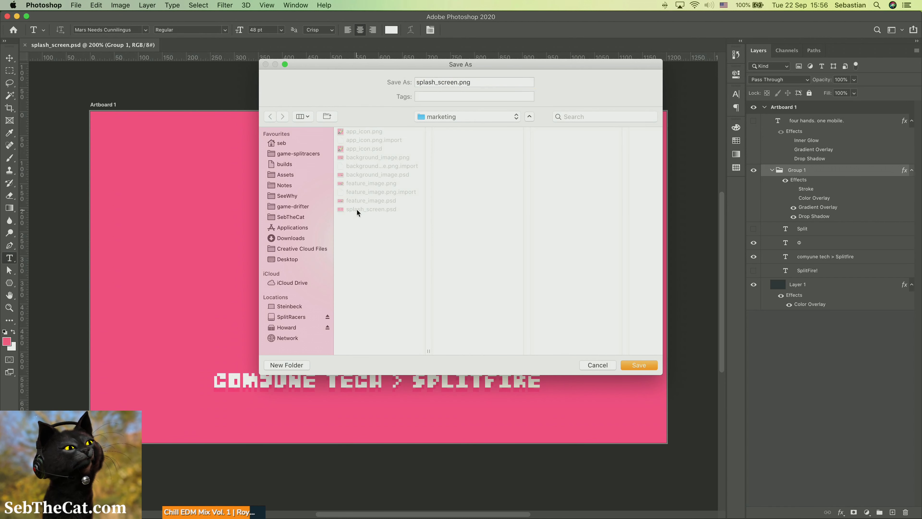
click(626, 366)
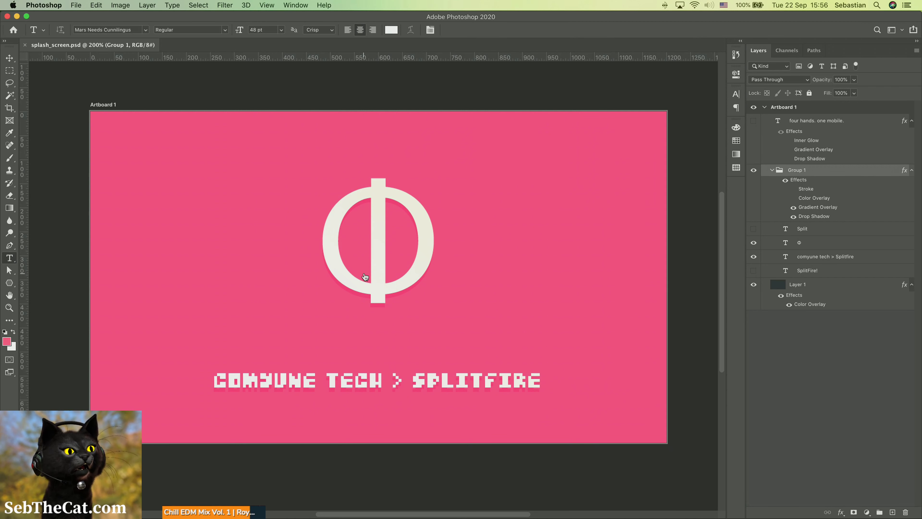
key(super+Tab)
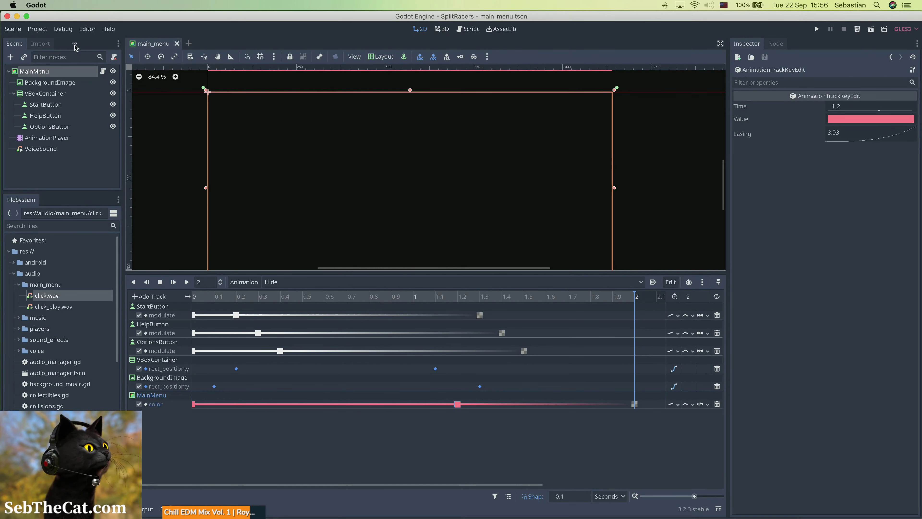
Step: Open the Application > Boot Splash project settings and edit the 242424 background colour
click(13, 29)
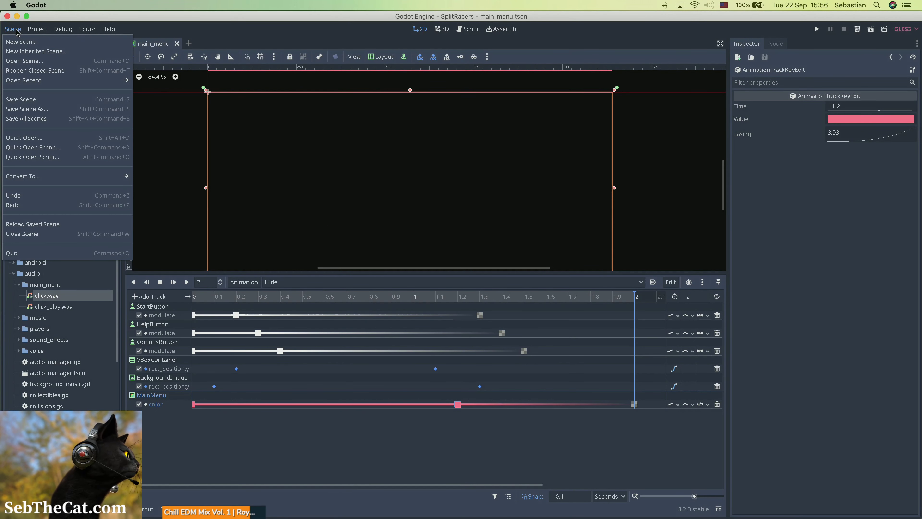
mouse_move(29, 82)
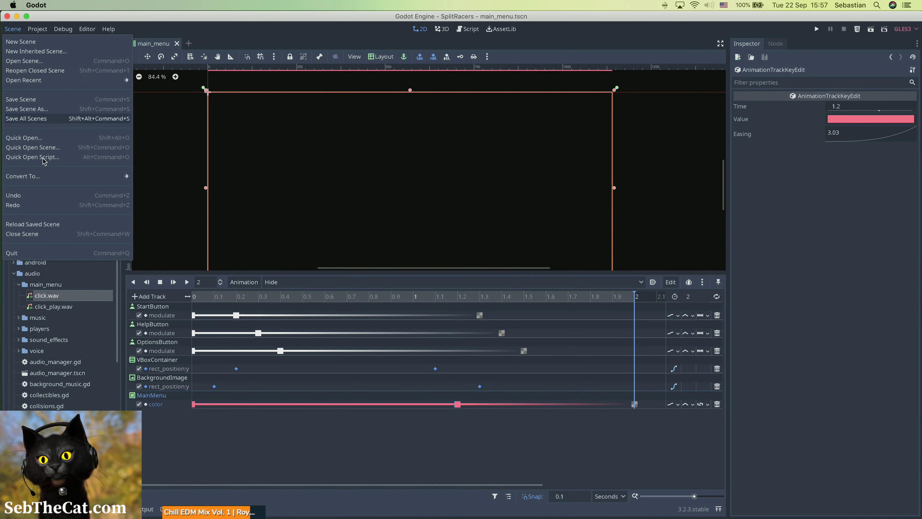
mouse_move(59, 24)
click(72, 42)
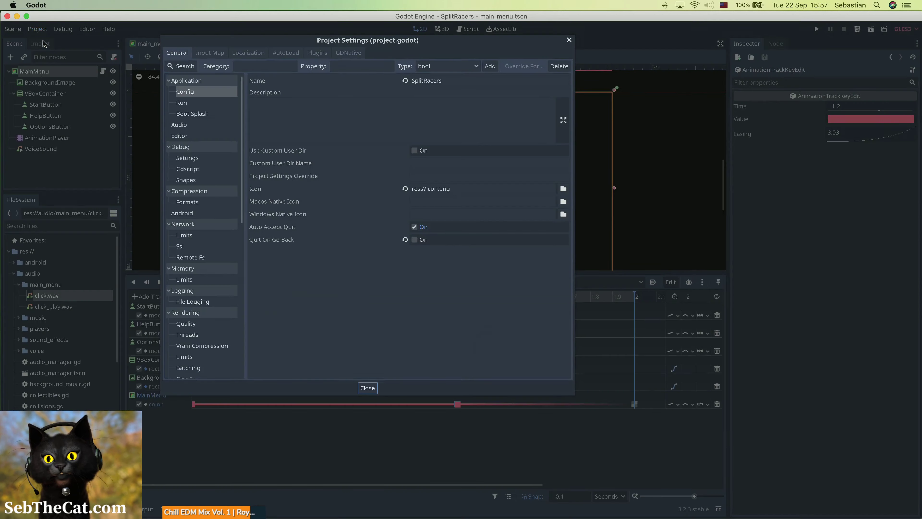
click(211, 115)
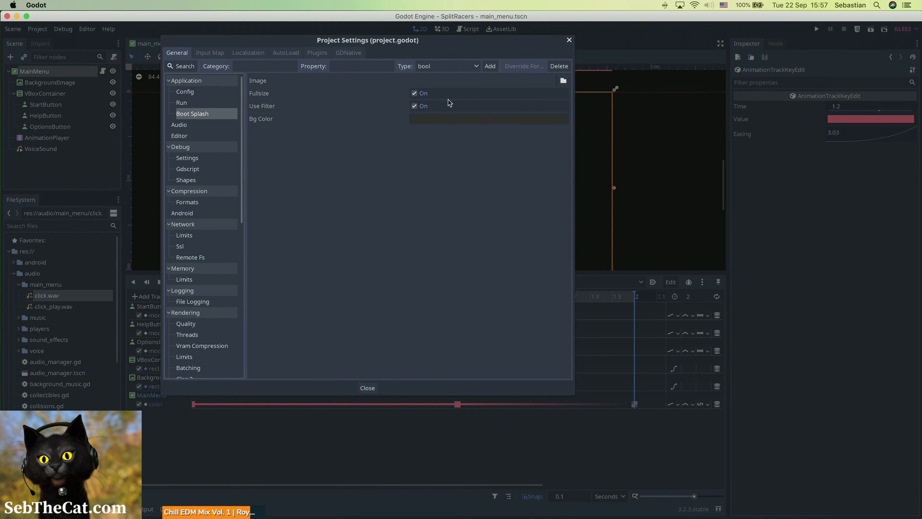
click(424, 119)
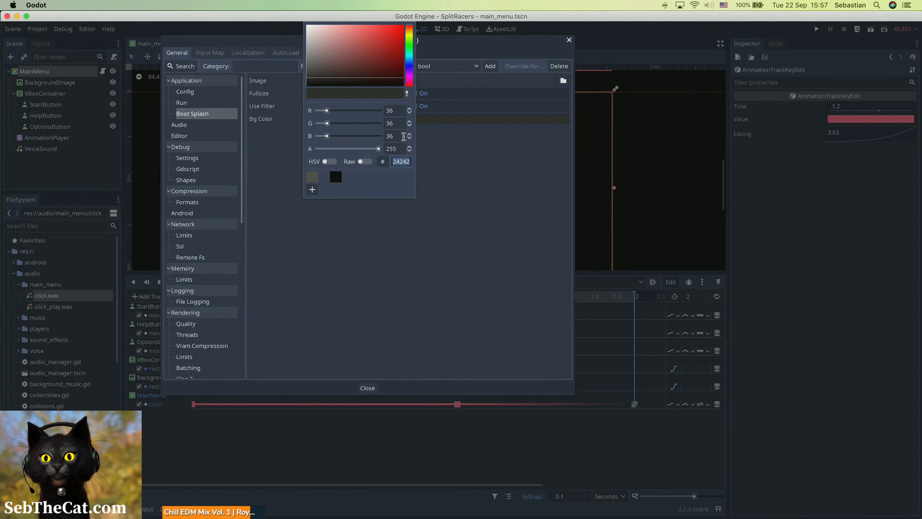
key(super+Tab)
key(ctrl+Right)
Step: Sample the pink artboard background in Photoshop and read its hex value ff6888
key(ctrl+Up)
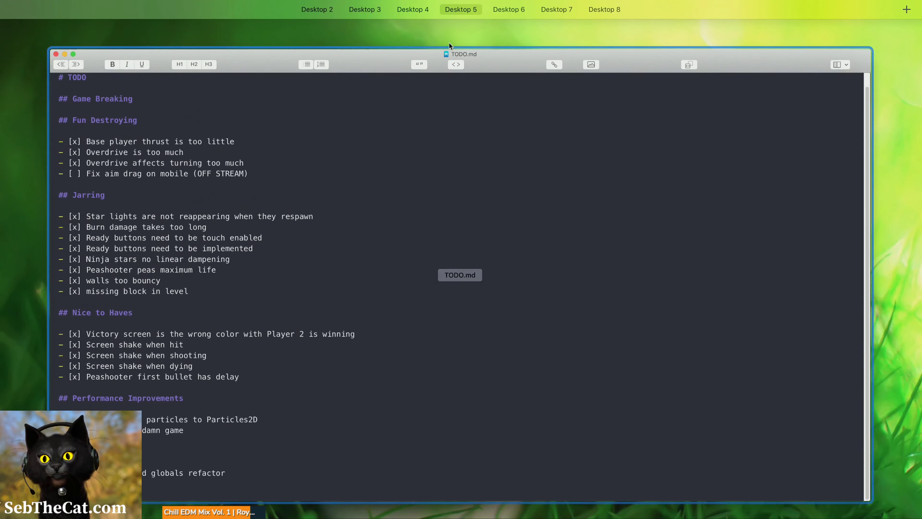
click(679, 35)
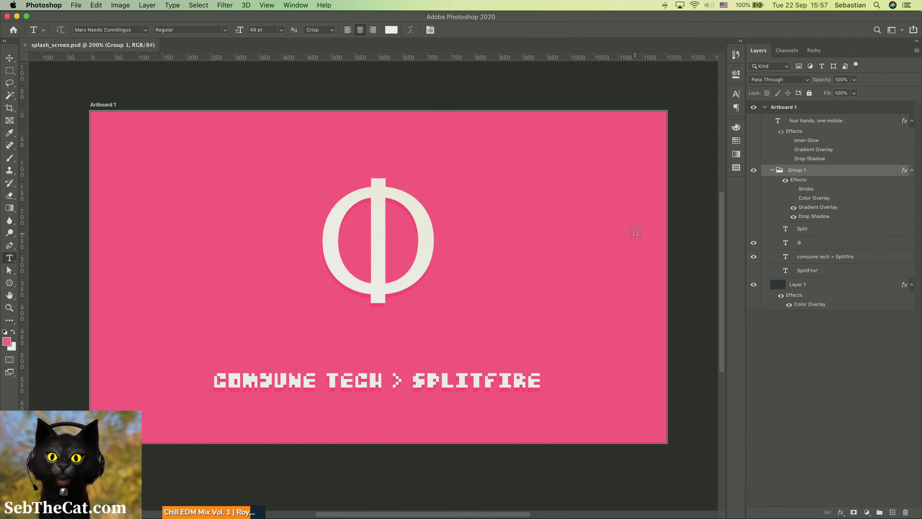
key(i)
click(644, 228)
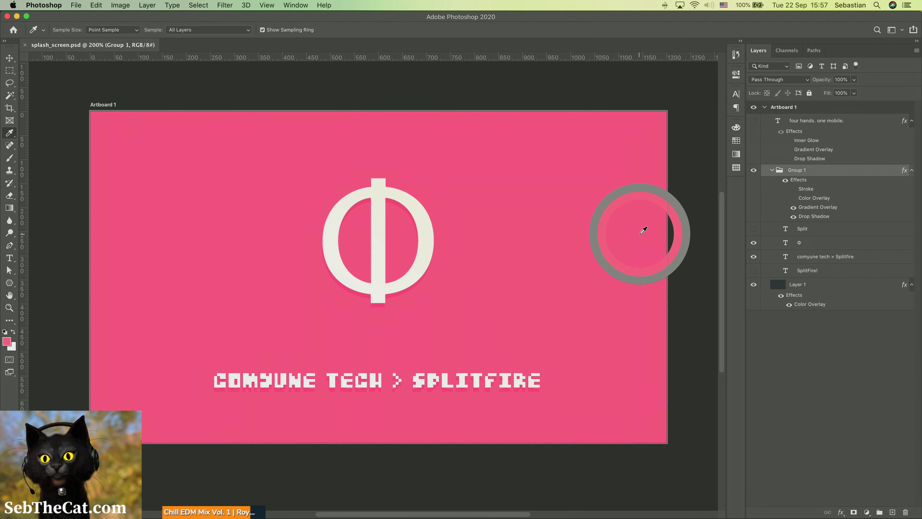
click(8, 340)
key(super+c)
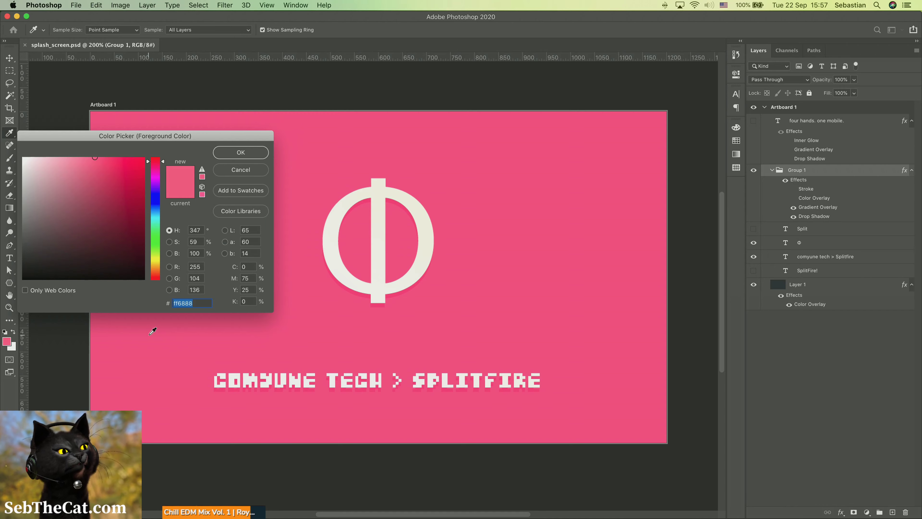
key(ctrl+Left)
key(ctrl+Left)
key(ctrl+Left)
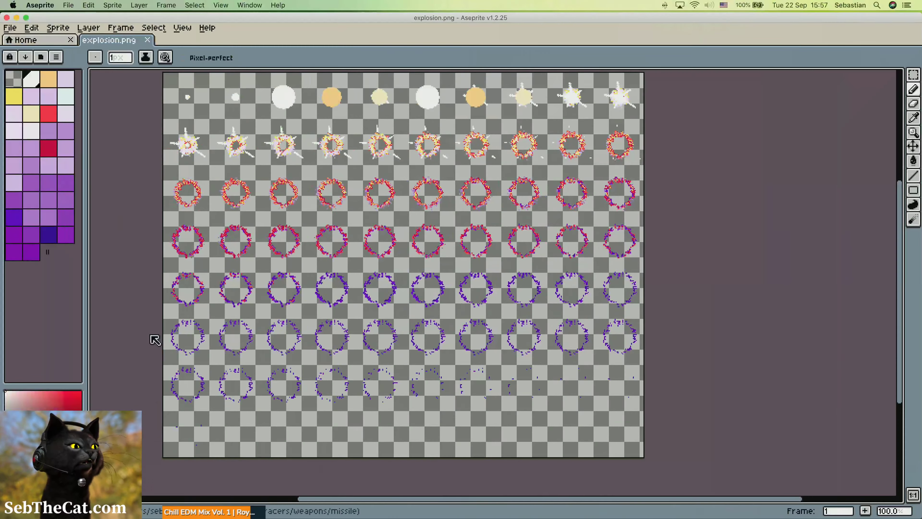
key(ctrl+Left)
key(ctrl+Left)
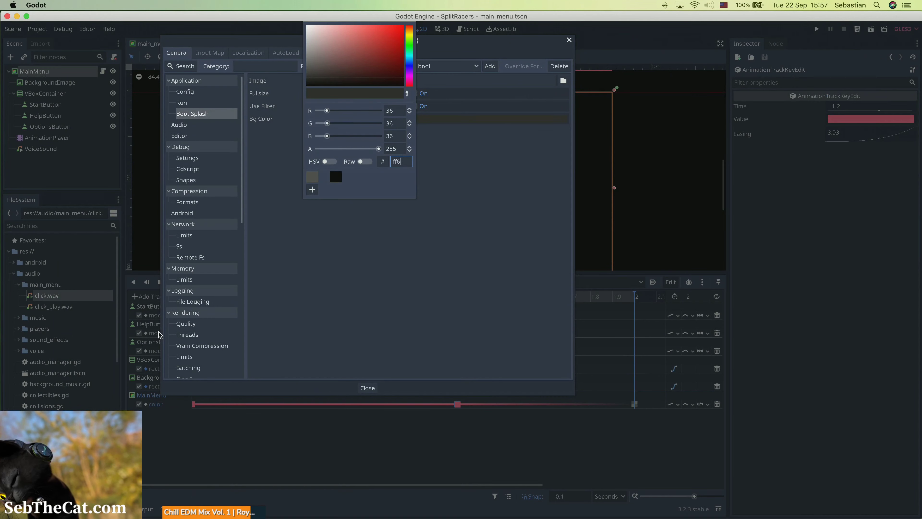
Step: Set the boot splash background colour to pink ff6888 and start choosing the splash image
key(super+v)
key(Return)
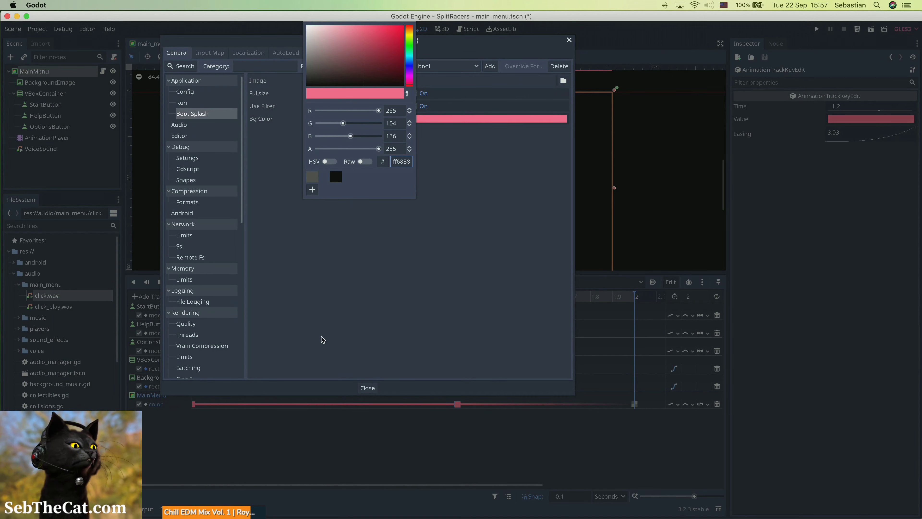
click(368, 301)
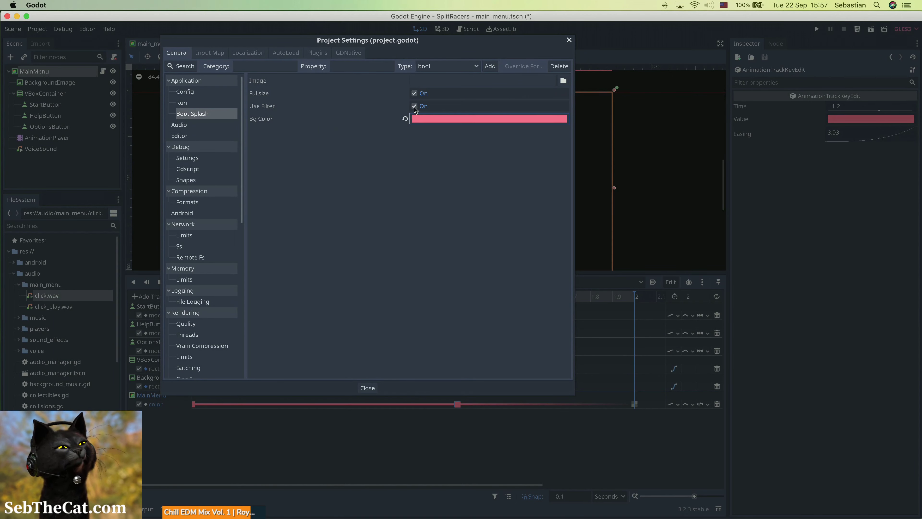
click(563, 80)
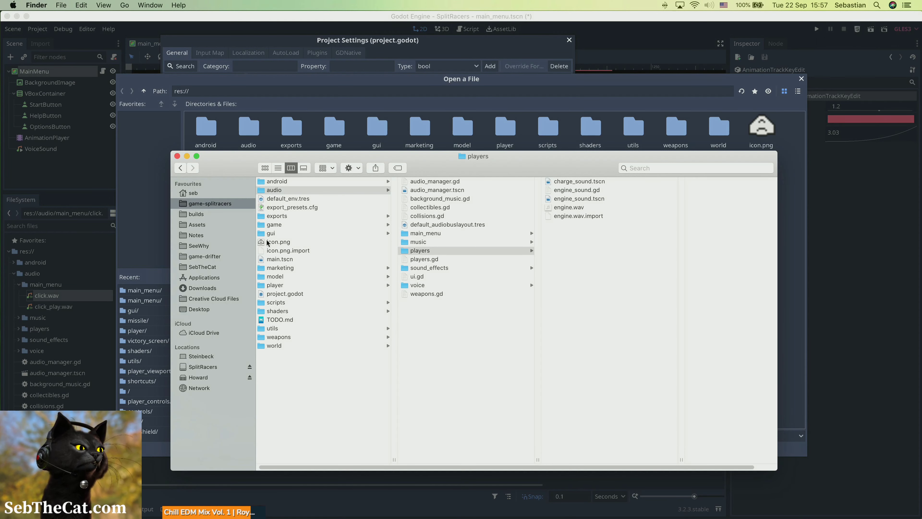
Step: In Finder, confirm splash_screen.png exists in the marketing and gui/main_menu folders
click(281, 268)
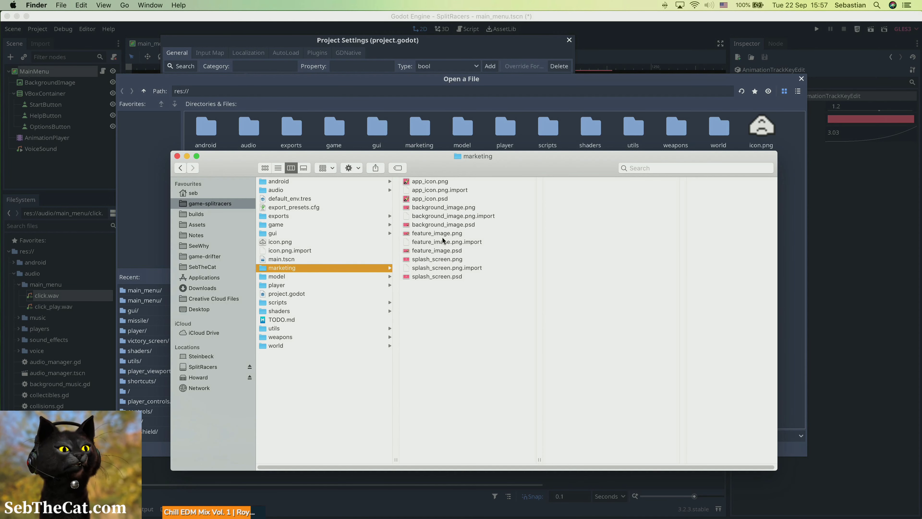
click(437, 260)
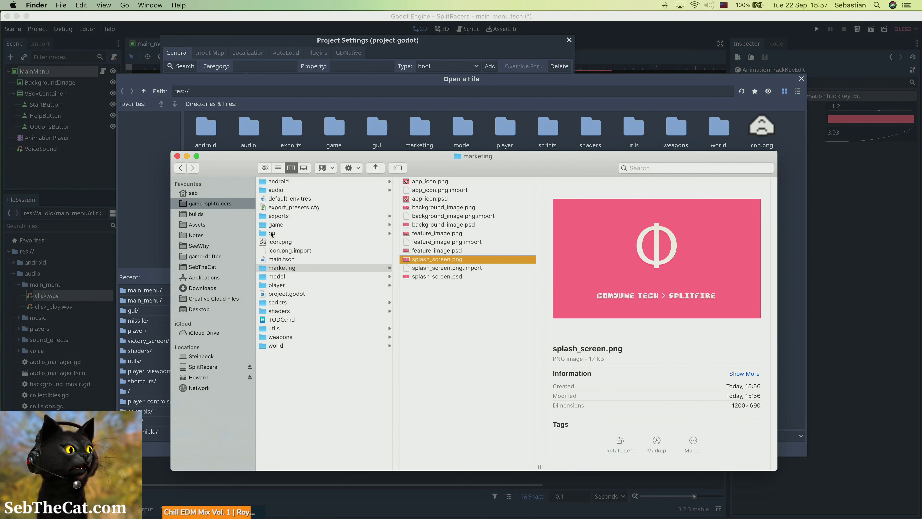
click(270, 233)
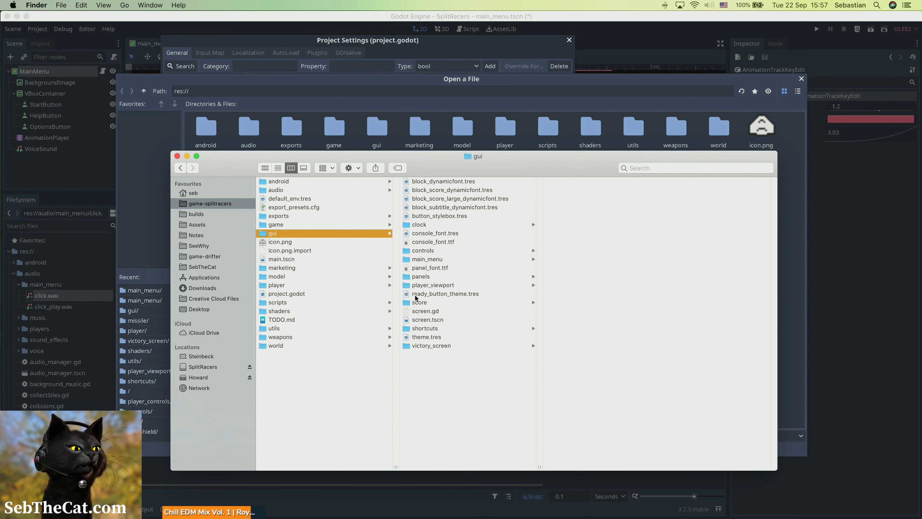
click(423, 259)
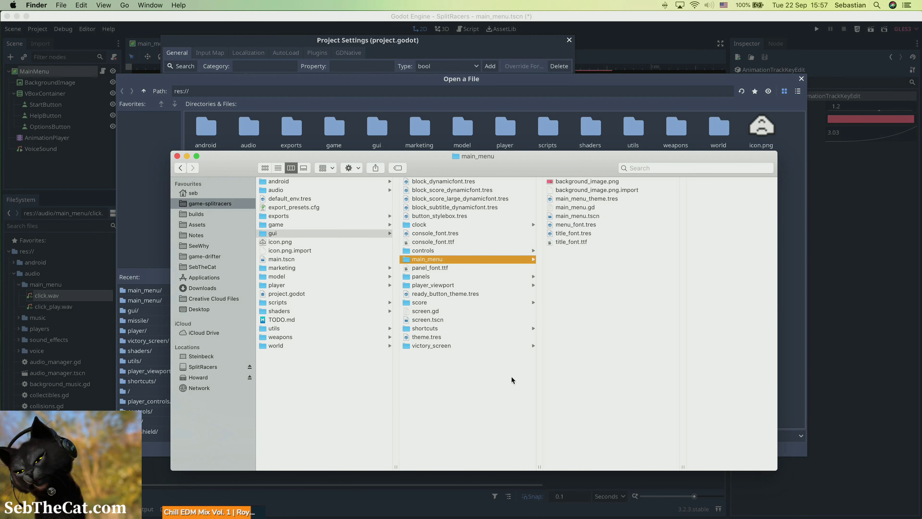
Step: Choose gui/main_menu/splash_screen.png as the boot splash image in Godot's file dialog
click(453, 75)
double_click(376, 129)
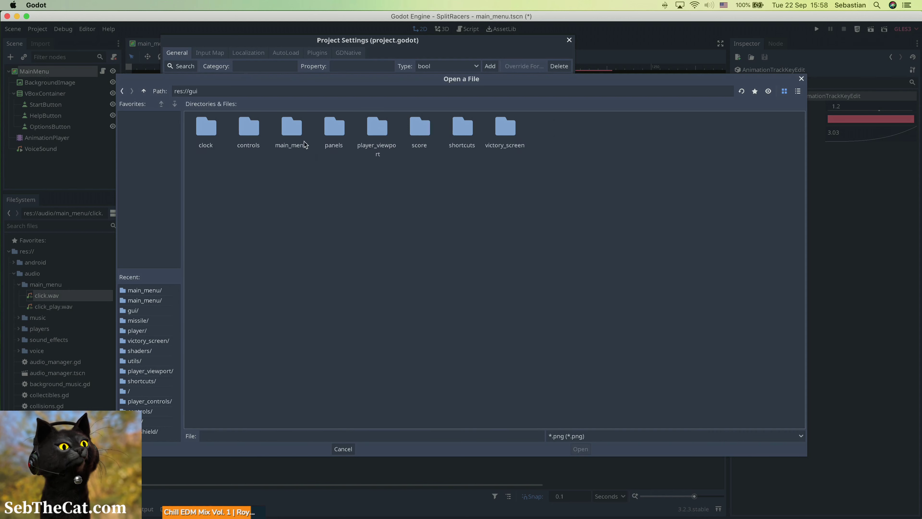
double_click(292, 129)
double_click(243, 130)
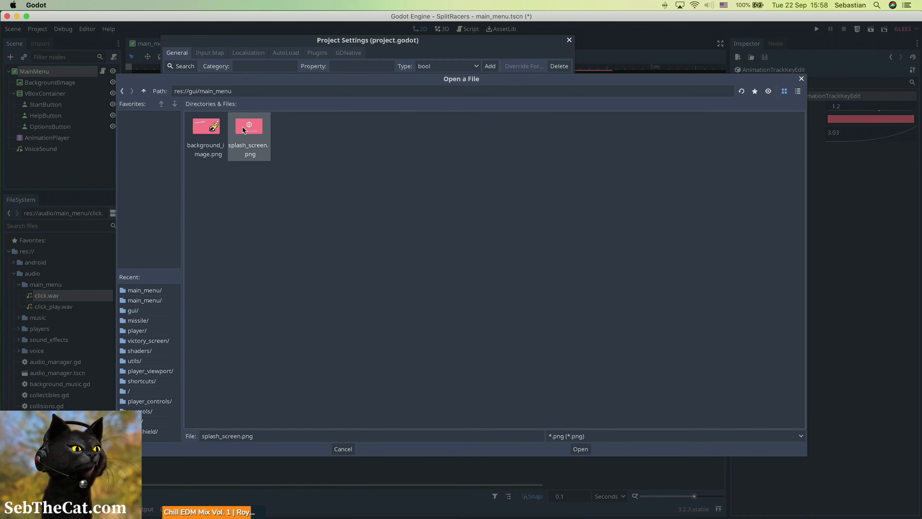